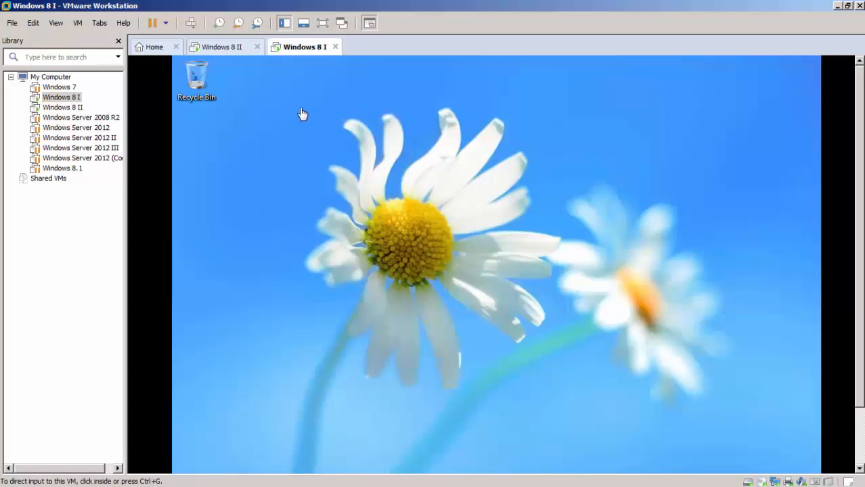
# - Switch to the Windows 8 II virtual machine and run it full screen with Ctrl+Alt+Enter
pyautogui.click(225, 49)
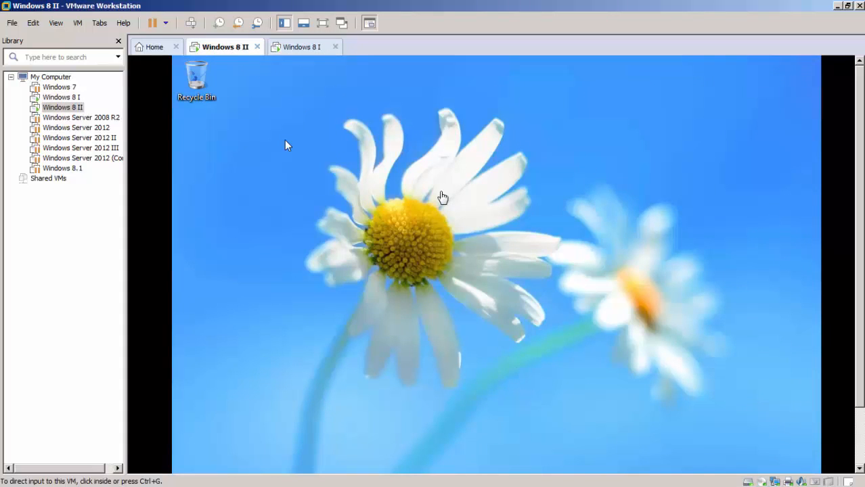
pyautogui.hotkey('ctrl', 'alt', 'Return')
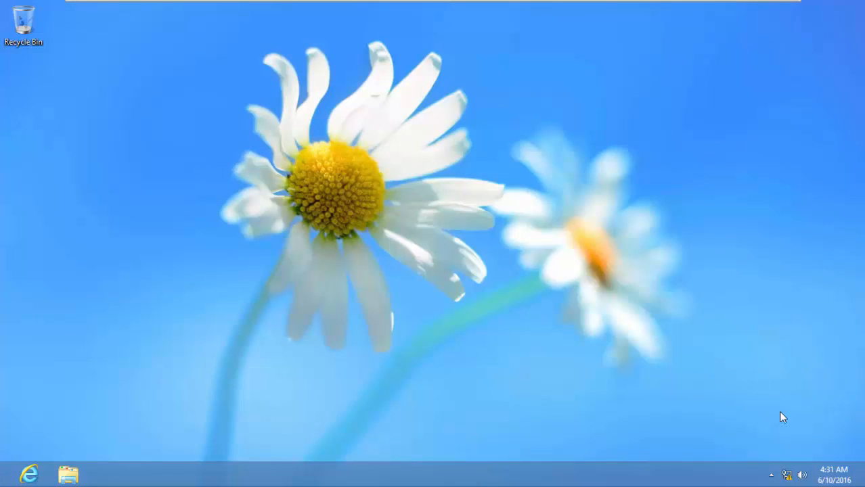
# - Open the Ethernet0 adapter properties through the Network and Sharing Center
pyautogui.rightClick(786, 477)
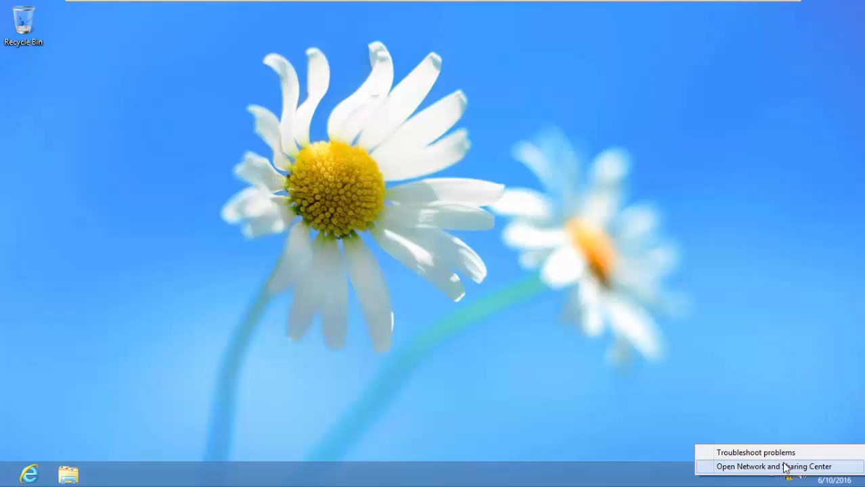
pyautogui.click(785, 467)
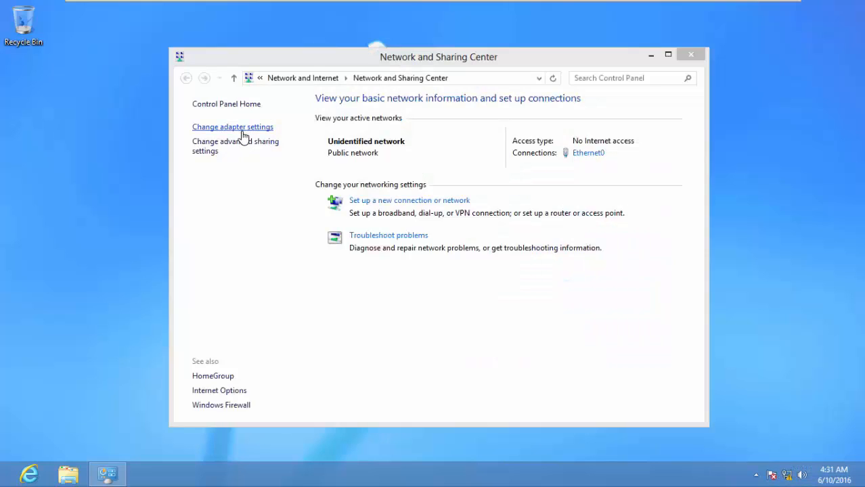
pyautogui.click(243, 129)
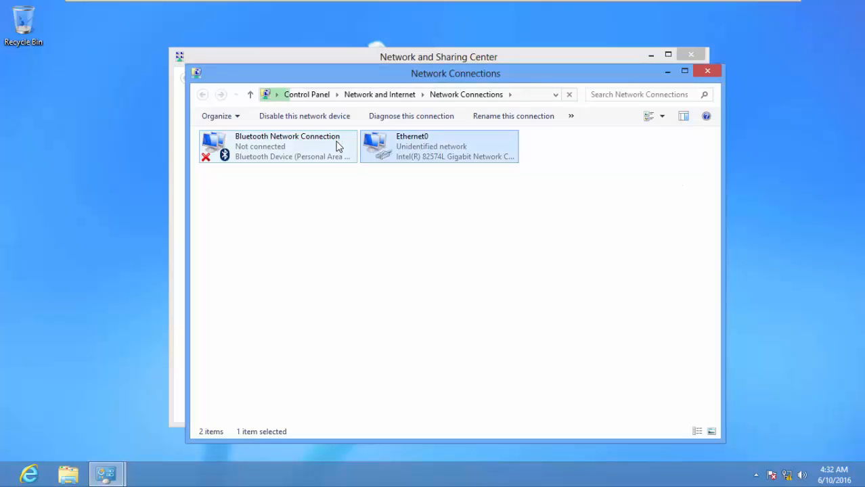
pyautogui.rightClick(434, 151)
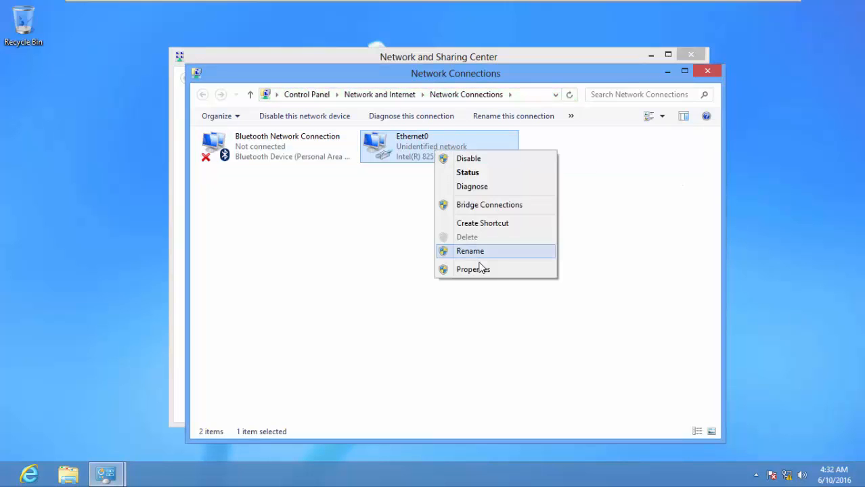
pyautogui.click(473, 269)
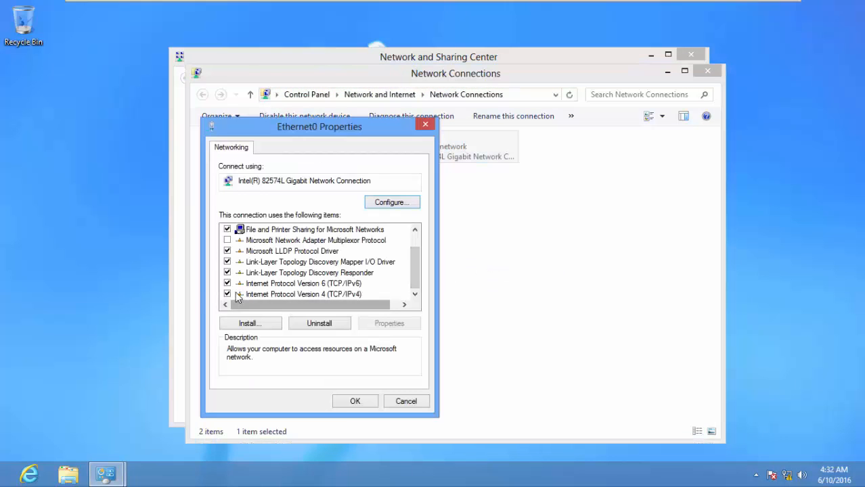
# - Untick IPv4 on Ethernet0 and open the IPv6 protocol properties
pyautogui.click(227, 295)
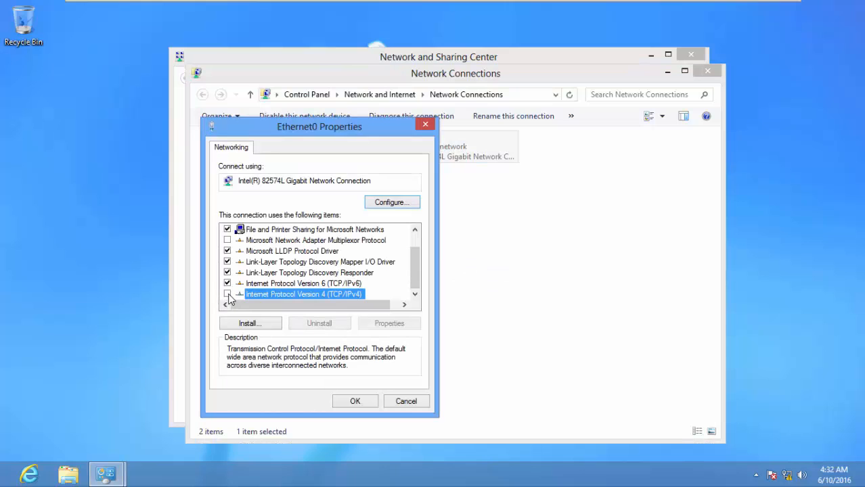
pyautogui.click(321, 285)
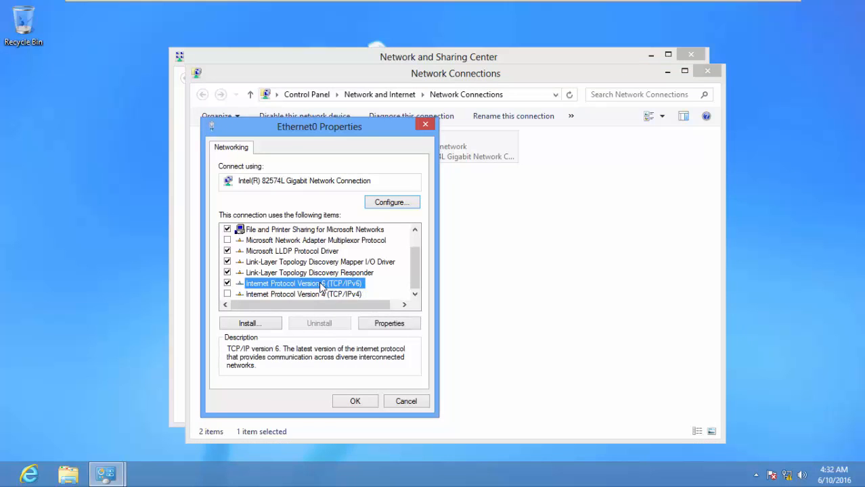
pyautogui.click(391, 324)
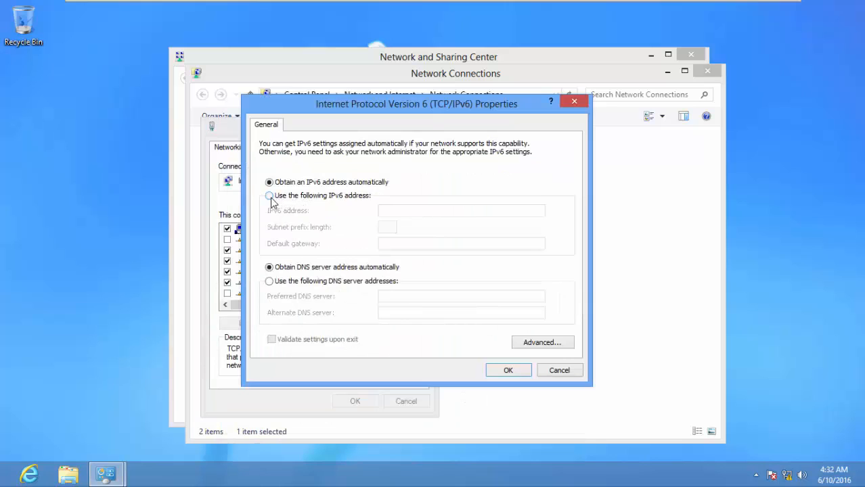
# - Assign static IPv6 00FE:0000:0000:0000:000C:29FF:FEA9:E678 with prefix 64, validating settings on exit
pyautogui.click(270, 197)
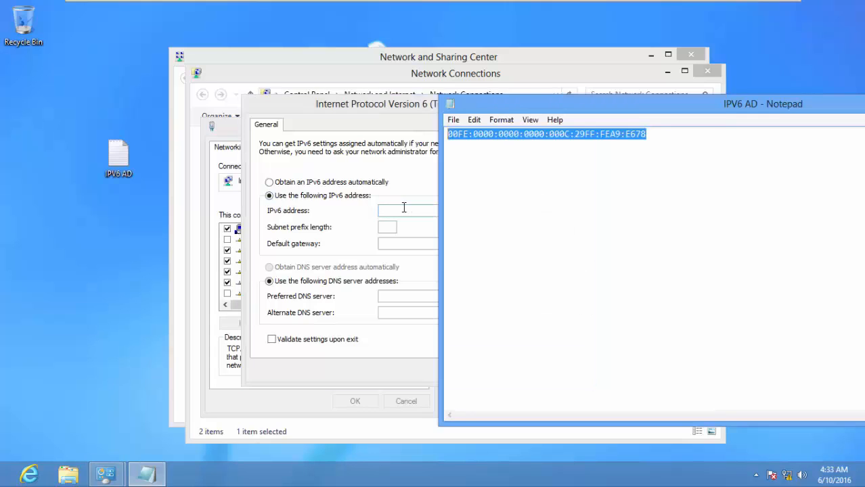
pyautogui.click(403, 207)
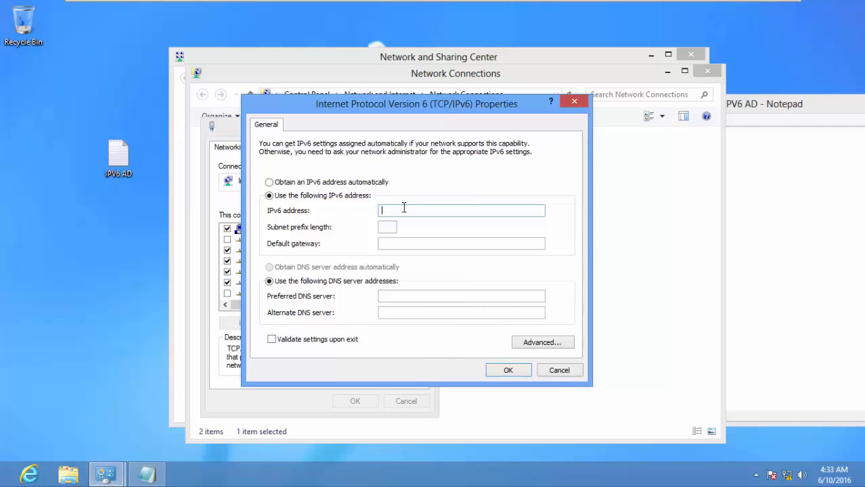
pyautogui.rightClick(403, 209)
pyautogui.click(433, 260)
pyautogui.click(394, 229)
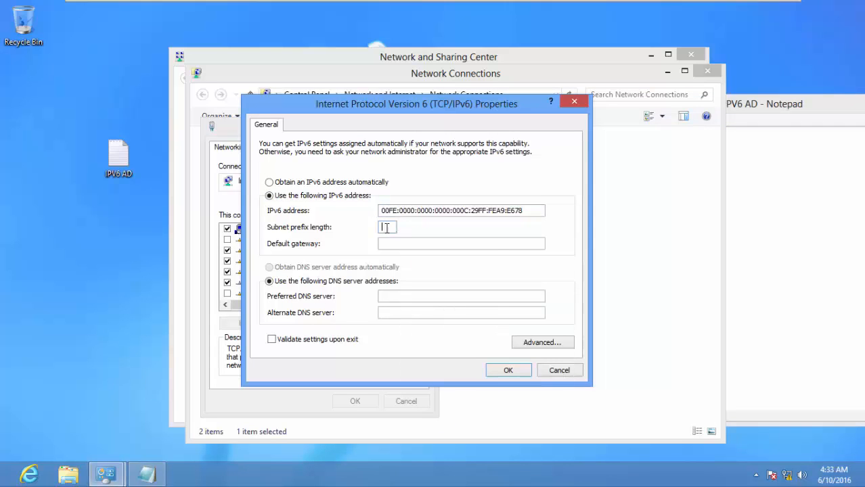
pyautogui.write('64')
pyautogui.hotkey('shift', 'Tab')
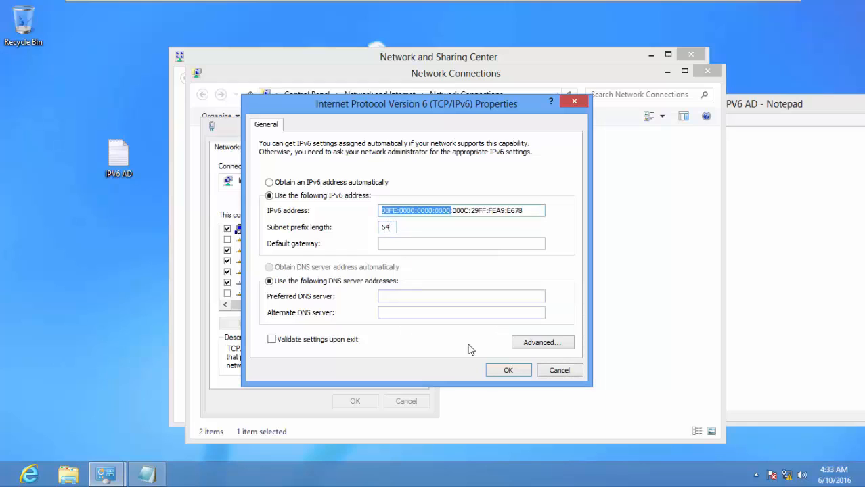
pyautogui.click(271, 342)
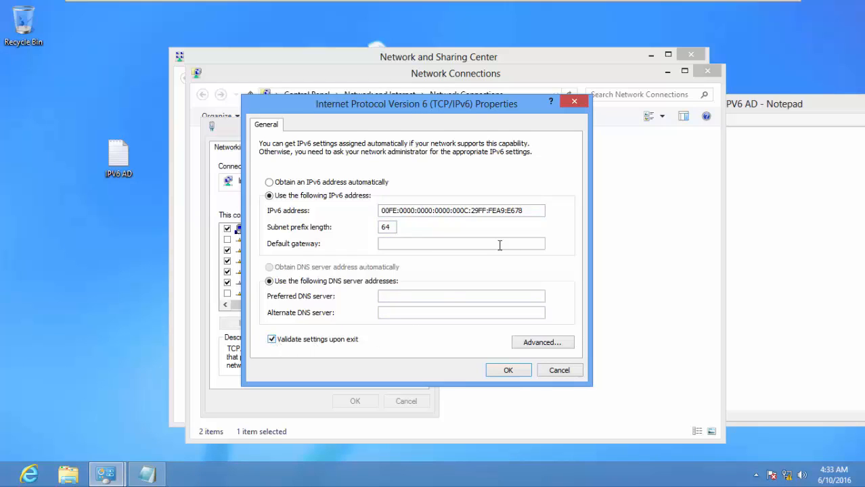
pyautogui.click(508, 371)
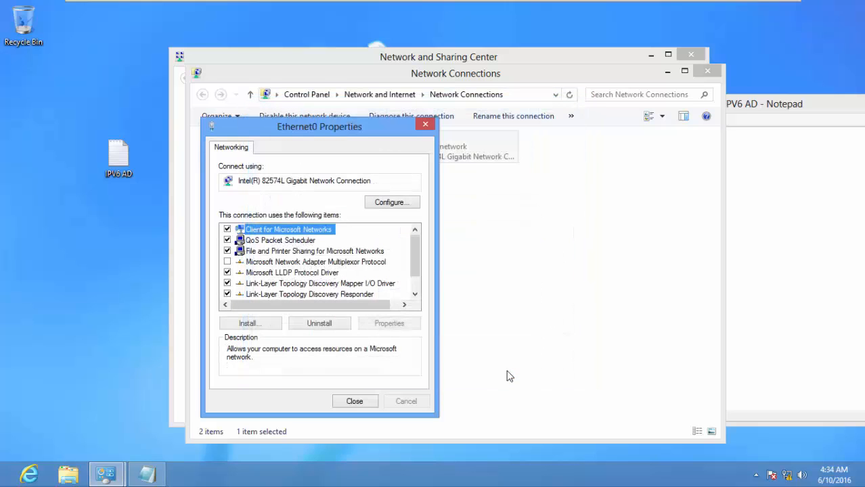
# - Close the Ethernet0 properties, Network Connections and Network and Sharing Center windows
pyautogui.click(349, 404)
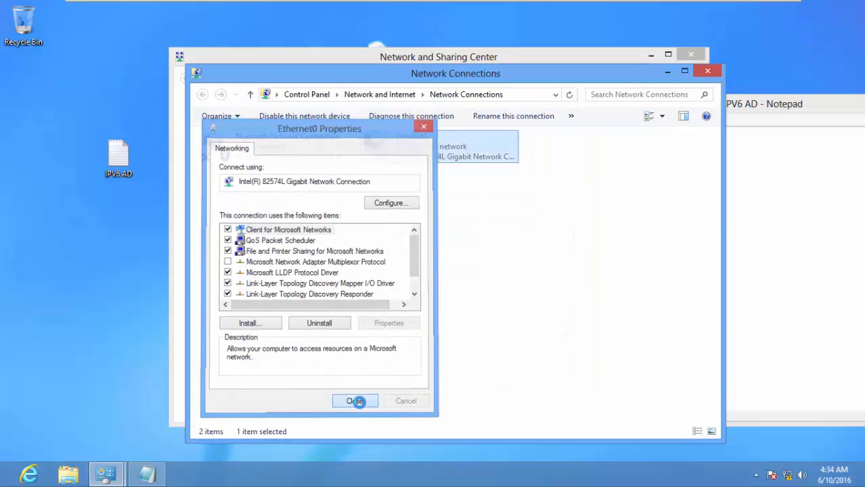
pyautogui.click(708, 72)
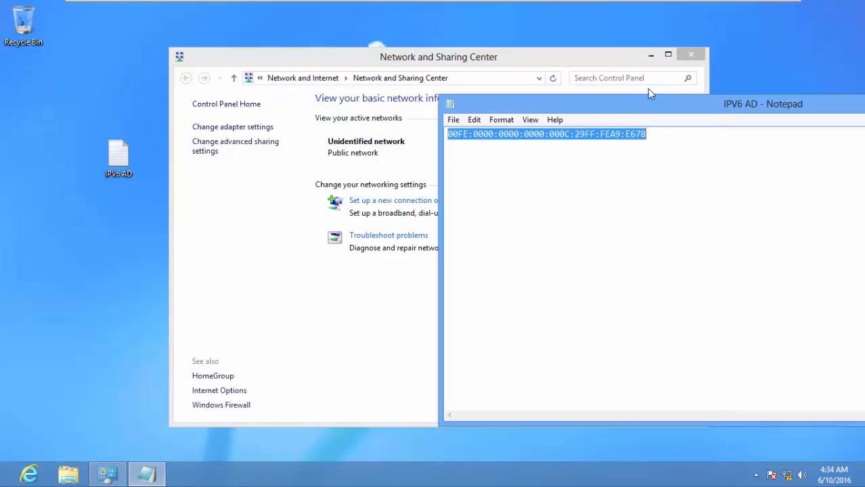
pyautogui.click(690, 55)
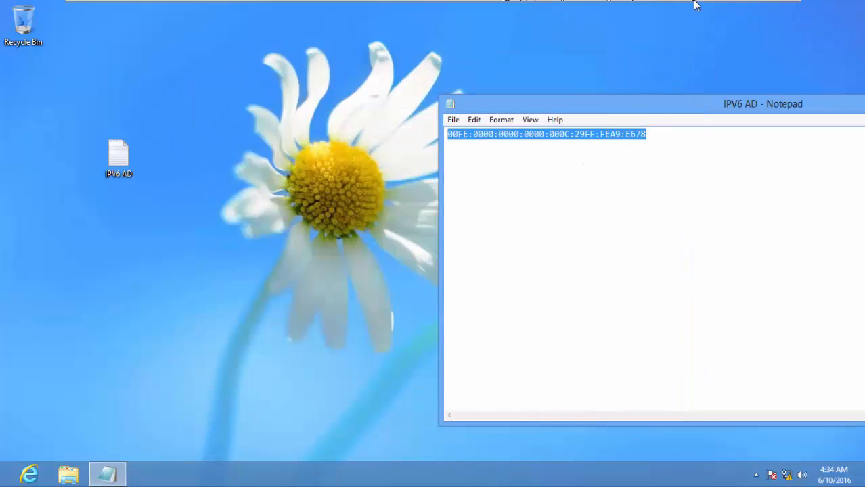
pyautogui.moveTo(696, 5)
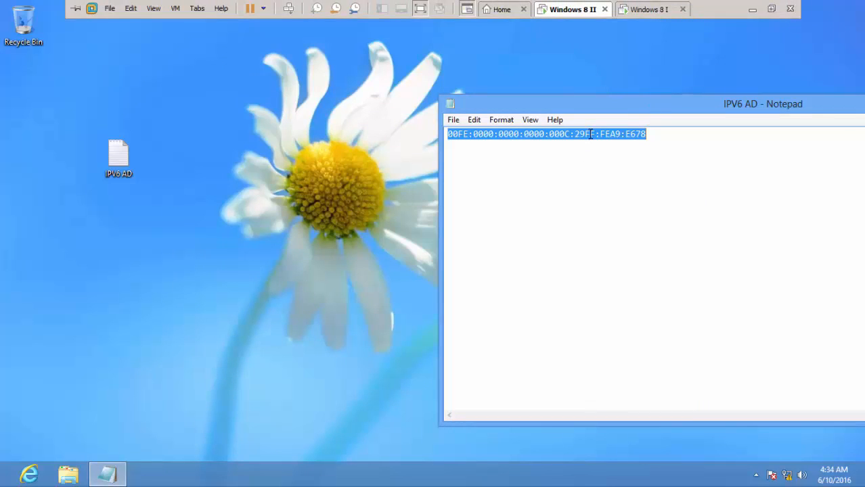
# - On the Windows 8 I machine, open Ethernet0's adapter properties via Network and Sharing Center
pyautogui.click(655, 10)
pyautogui.rightClick(787, 475)
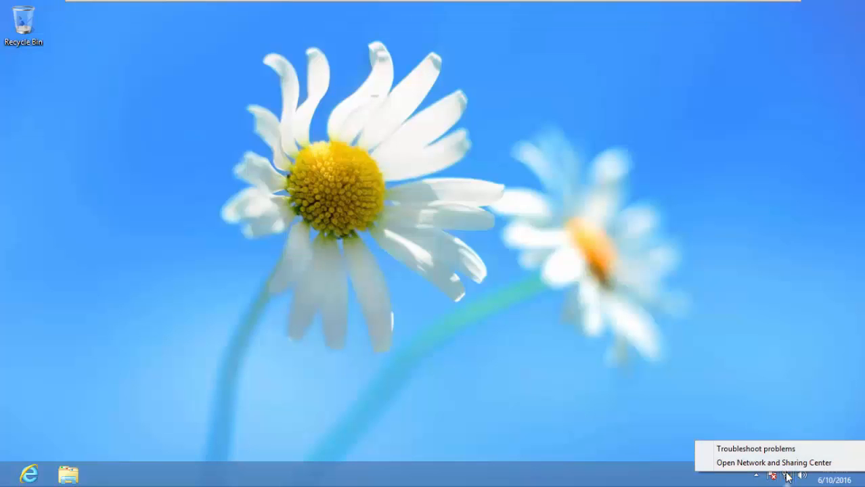
pyautogui.click(792, 465)
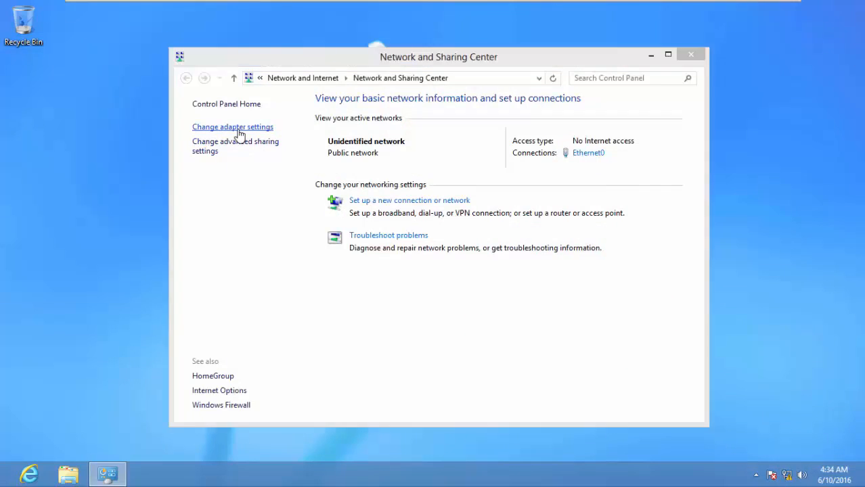
pyautogui.click(240, 131)
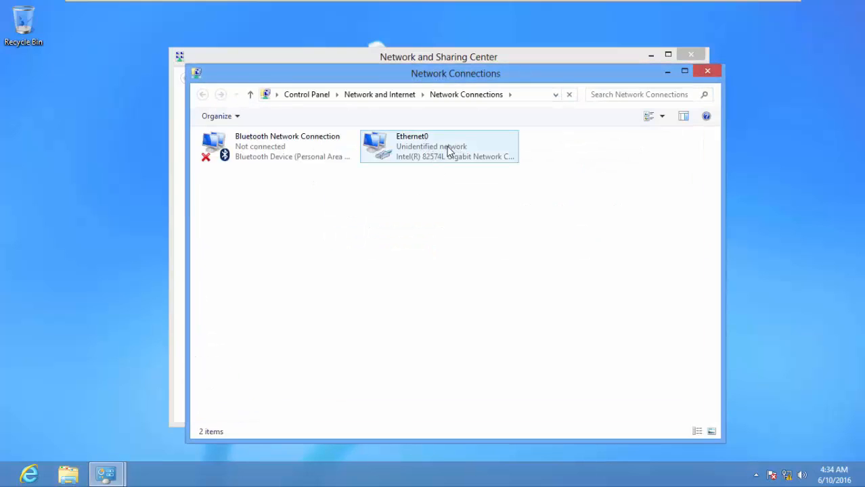
pyautogui.click(441, 152)
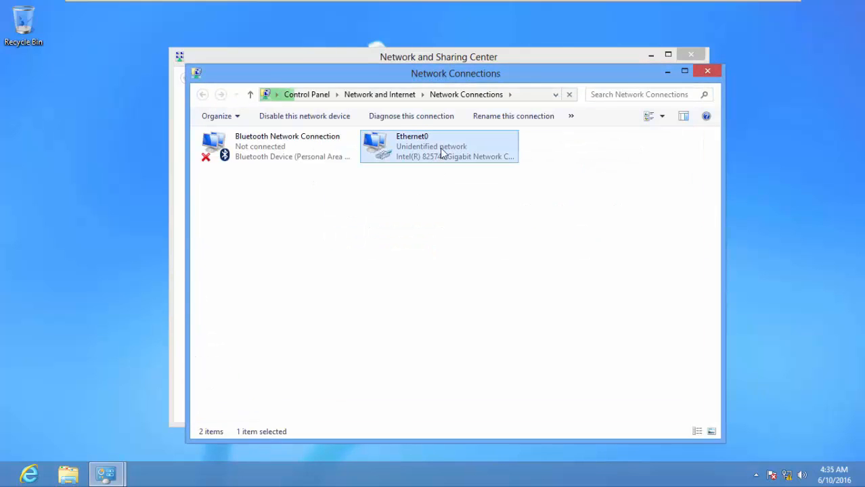
pyautogui.rightClick(441, 150)
pyautogui.click(481, 269)
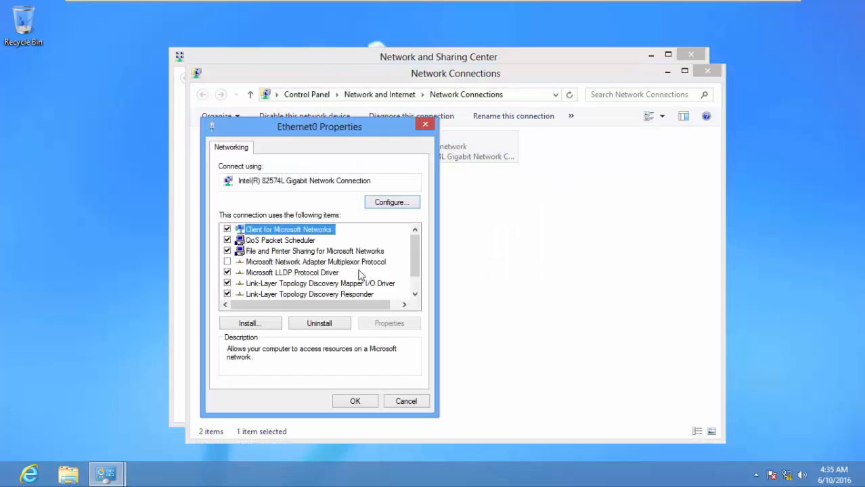
# - Untick IPv4 on Ethernet0 and open the IPv6 protocol properties
pyautogui.scroll(-1, 359, 271)
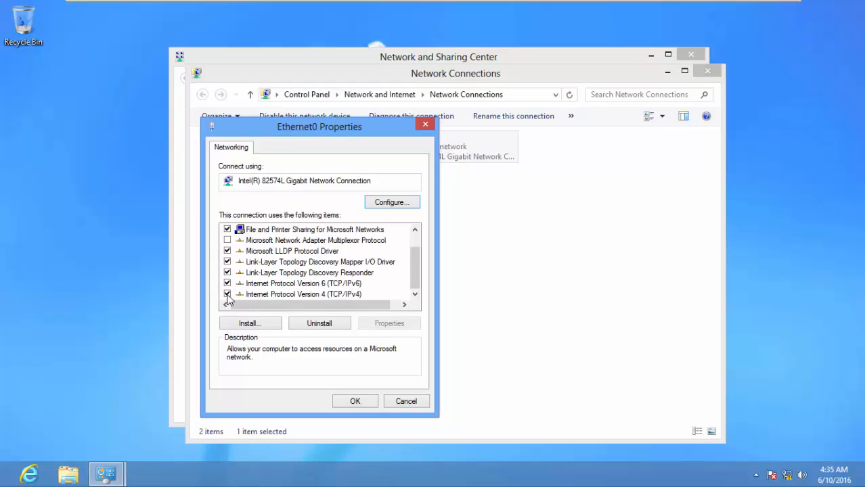
pyautogui.click(227, 294)
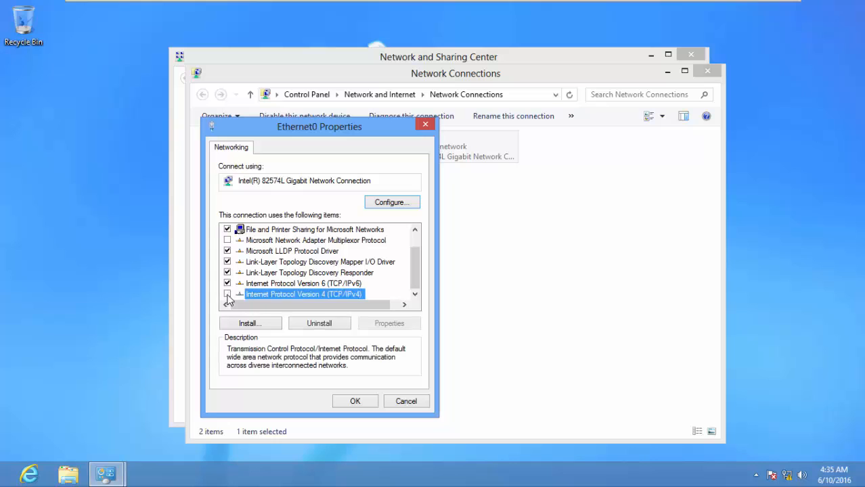
pyautogui.click(291, 284)
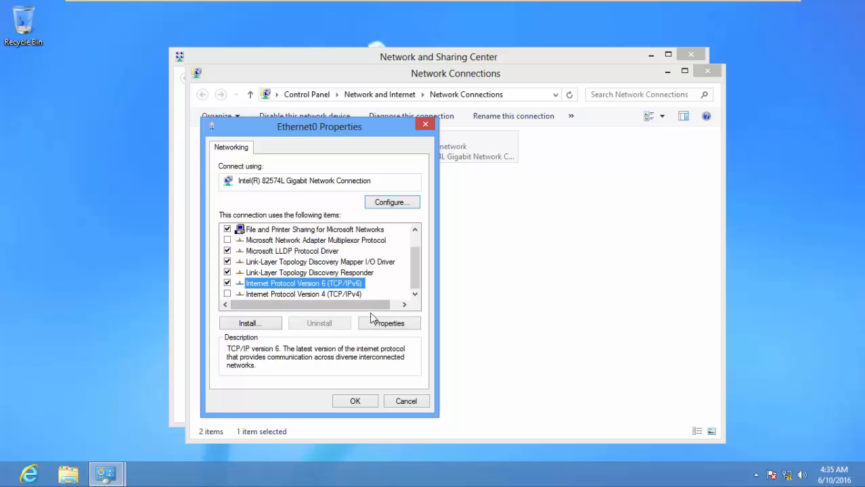
pyautogui.click(396, 324)
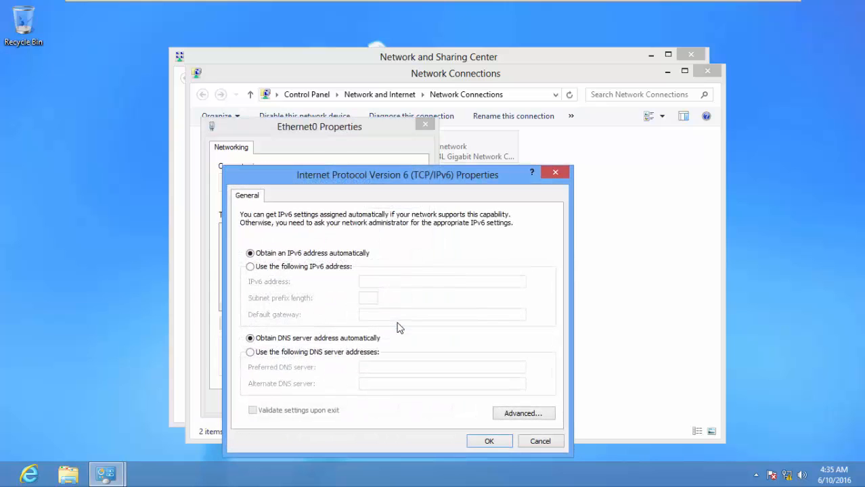
# - Assign static IPv6 00FE:0000:0000:0000:000C:29FF:FEA9:E677 with prefix 64, validating settings on exit
pyautogui.click(306, 267)
pyautogui.rightClick(403, 285)
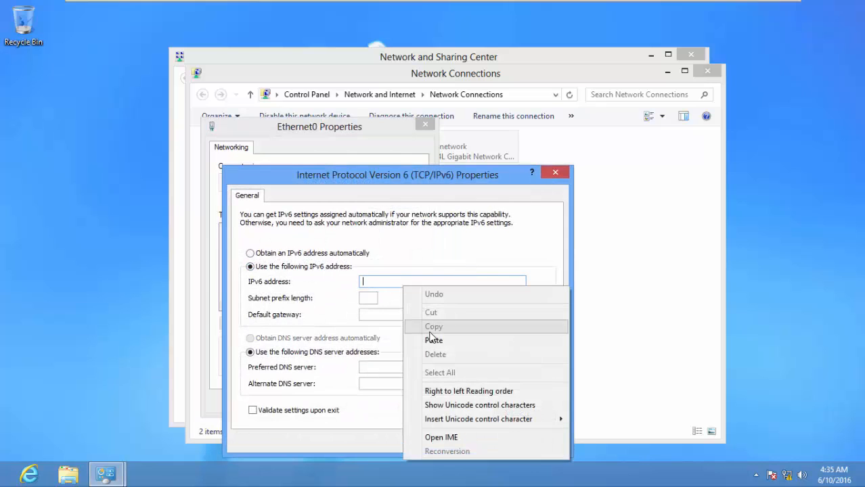
pyautogui.click(434, 340)
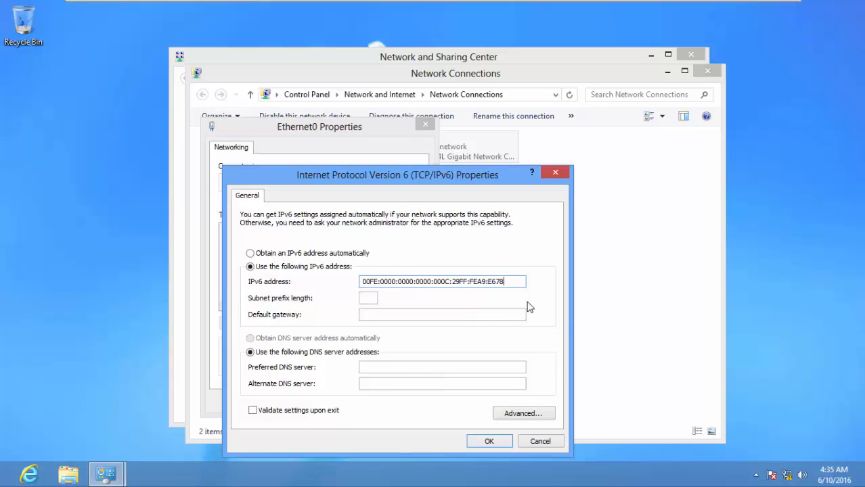
pyautogui.press('Tab')
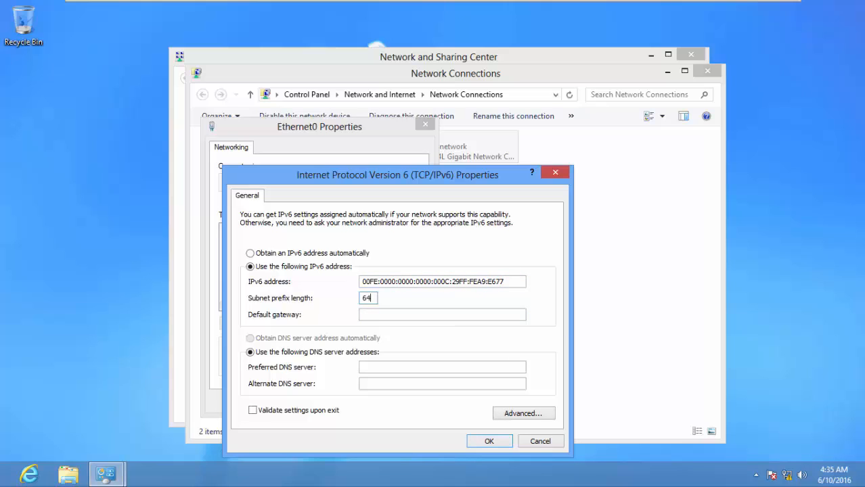
pyautogui.click(304, 417)
pyautogui.click(490, 441)
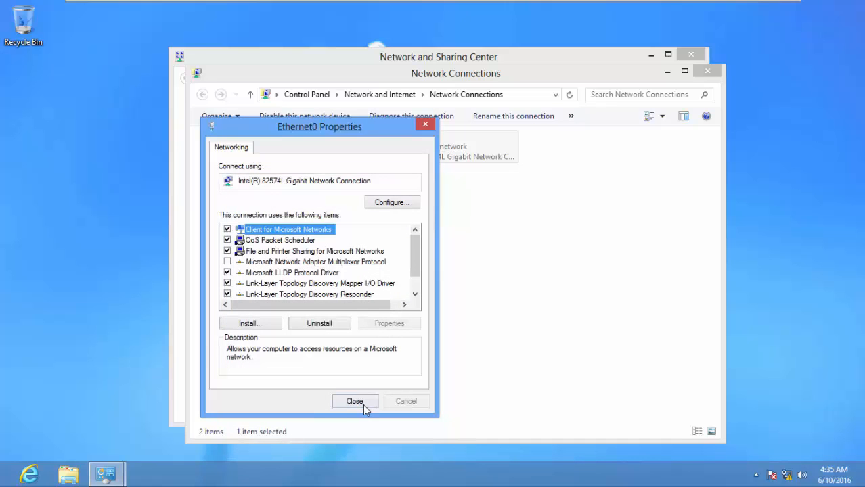
# - Close the Ethernet0 properties, Network Connections and Network and Sharing Center windows
pyautogui.click(355, 403)
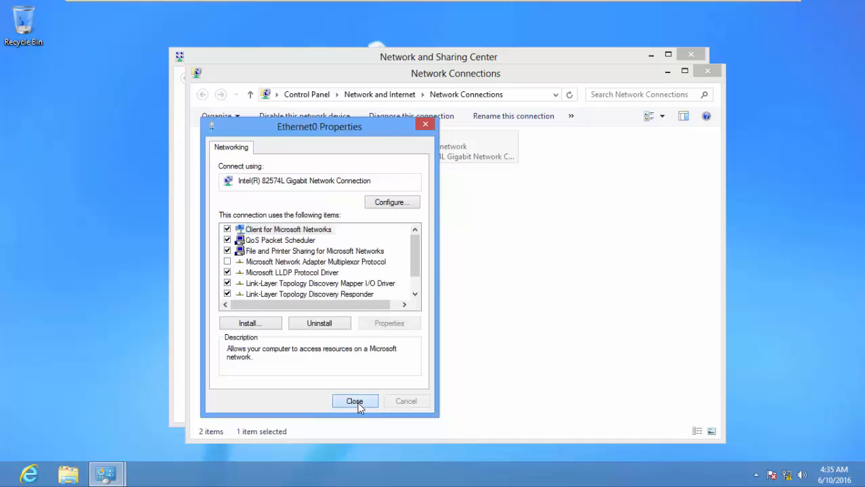
pyautogui.click(713, 73)
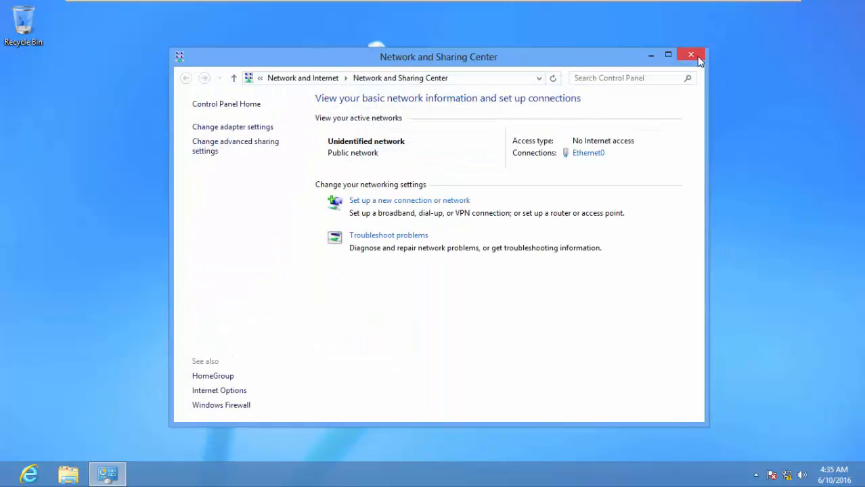
pyautogui.click(697, 58)
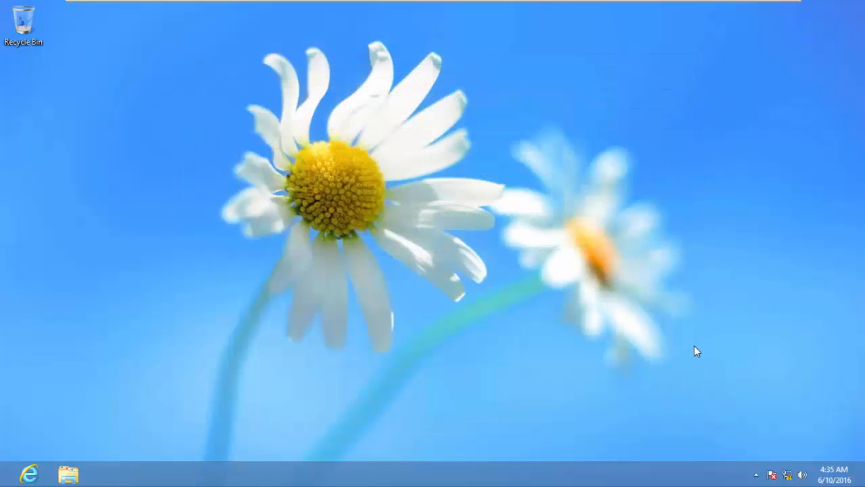
pyautogui.moveTo(582, 10)
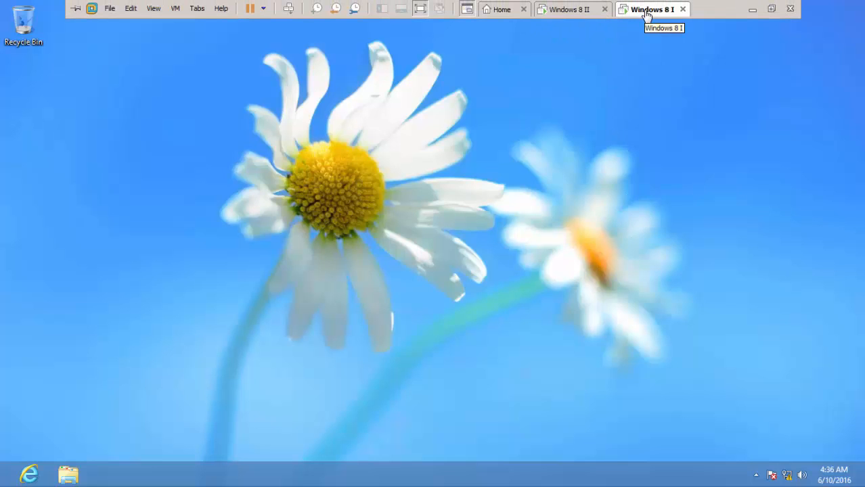
# - Switch to Windows 8 II and close the Notepad note holding the IPv6 address
pyautogui.click(571, 9)
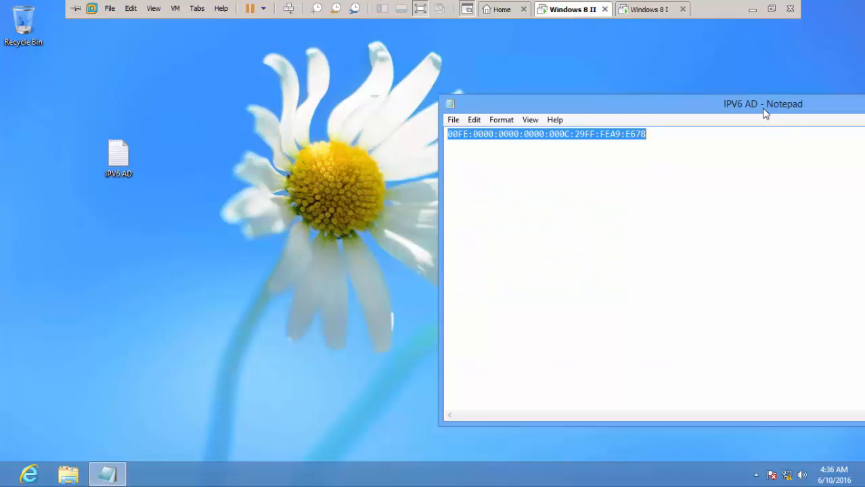
pyautogui.moveTo(680, 121); pyautogui.dragTo(354, 128)
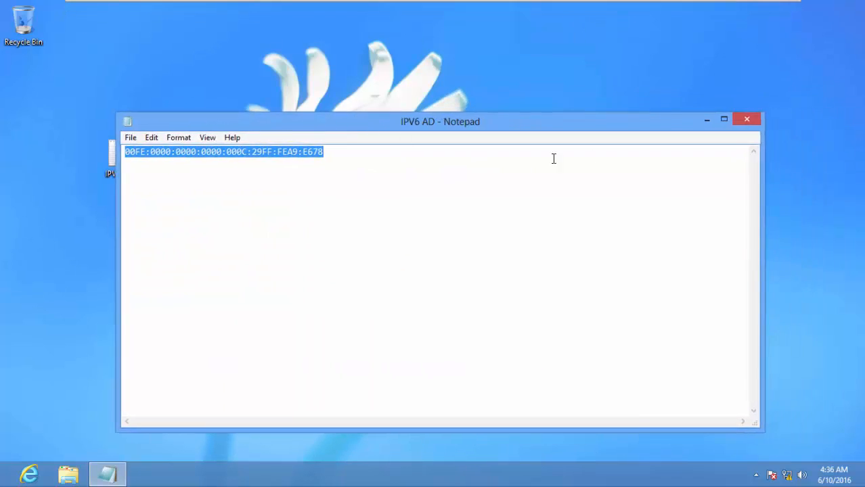
pyautogui.click(751, 119)
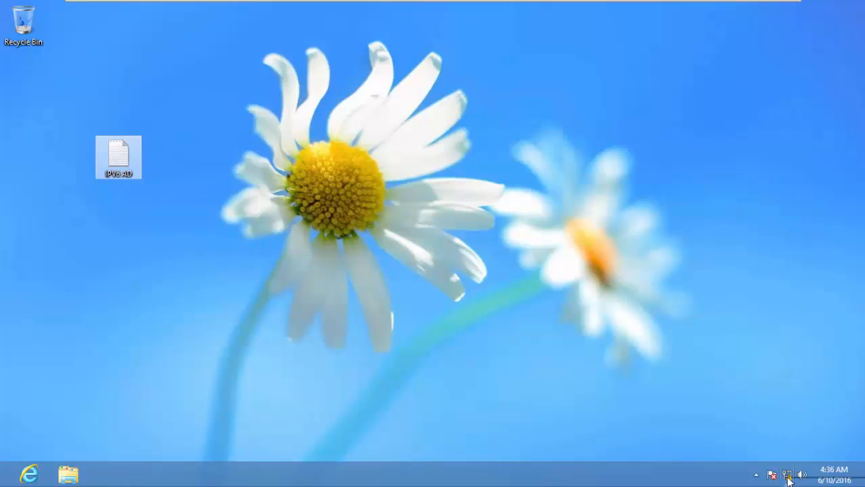
# - Open the Windows Firewall page from the Network and Sharing Center, then its advanced settings
pyautogui.moveTo(788, 479)
pyautogui.click(800, 348)
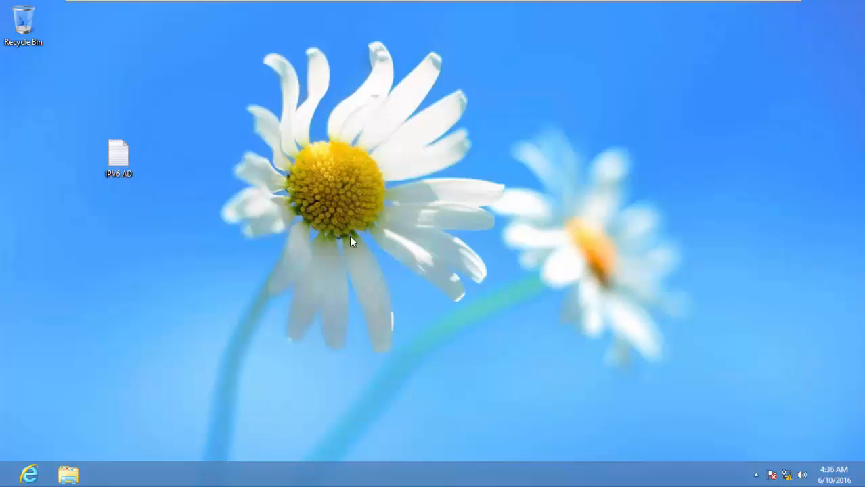
pyautogui.rightClick(787, 476)
pyautogui.click(790, 460)
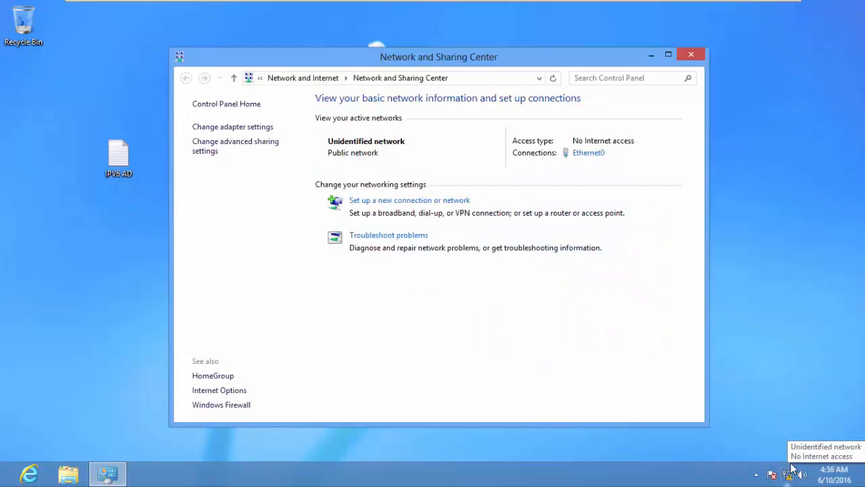
pyautogui.click(245, 409)
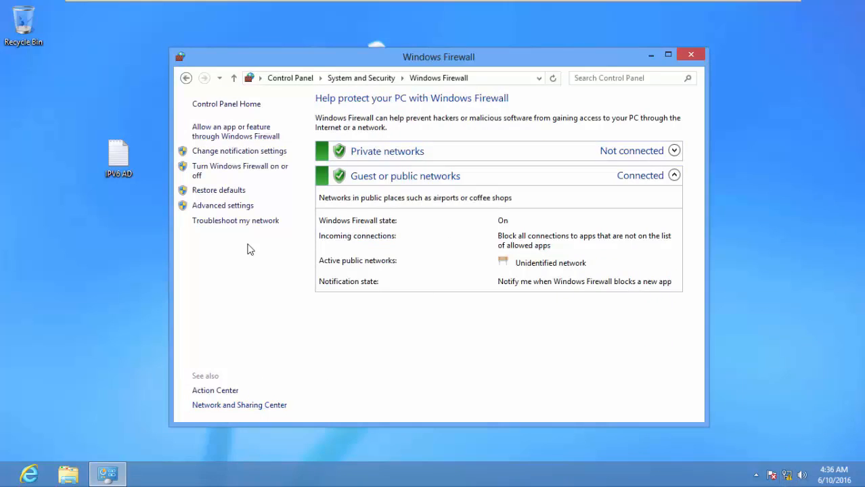
pyautogui.click(231, 211)
# - Toggle between the outbound and inbound rule lists, ending on Inbound Rules
pyautogui.click(102, 72)
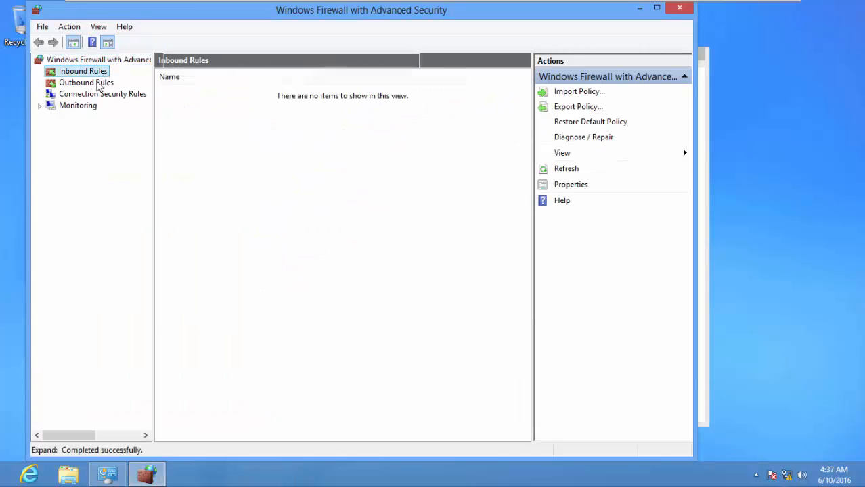
pyautogui.click(94, 84)
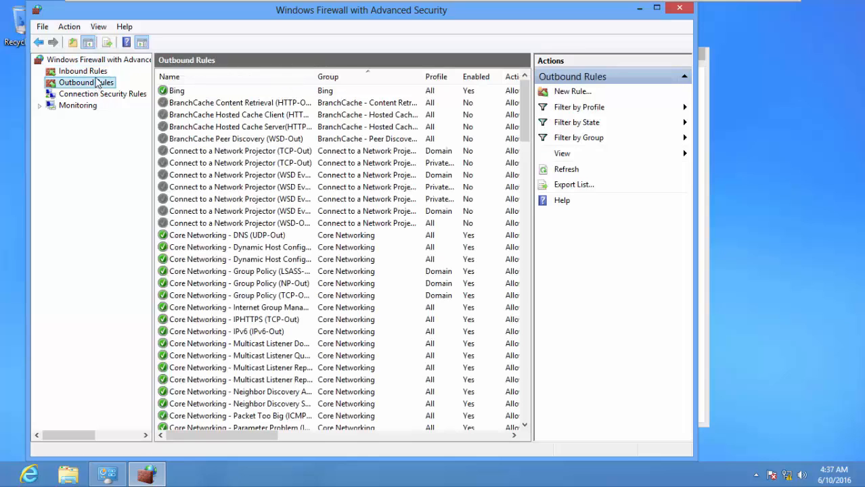
pyautogui.click(99, 73)
pyautogui.click(101, 84)
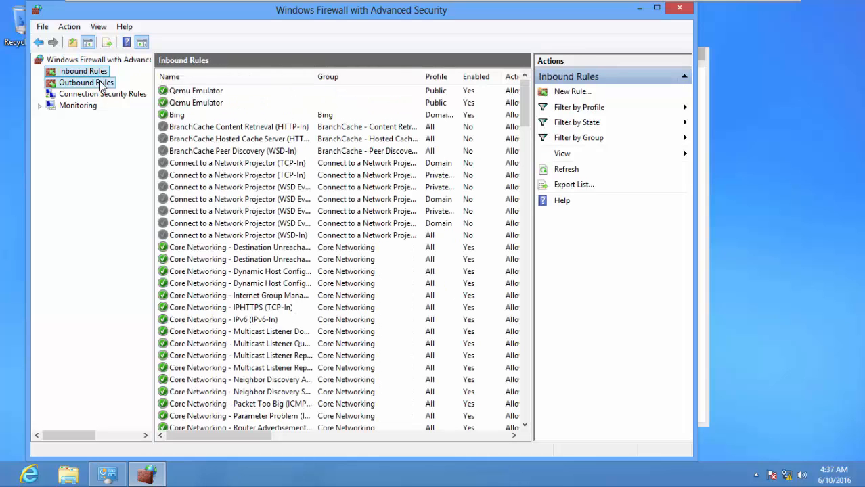
pyautogui.click(98, 72)
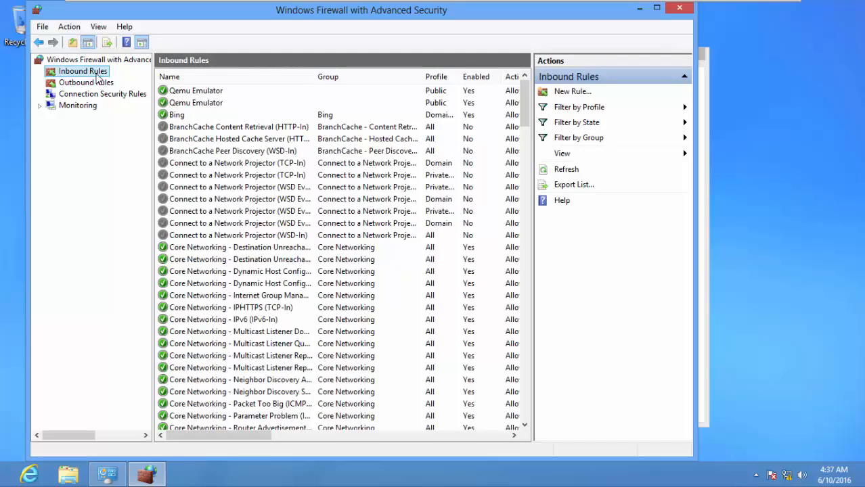
# - Start a custom inbound rule for all programs using the ICMPv6 protocol
pyautogui.rightClick(98, 76)
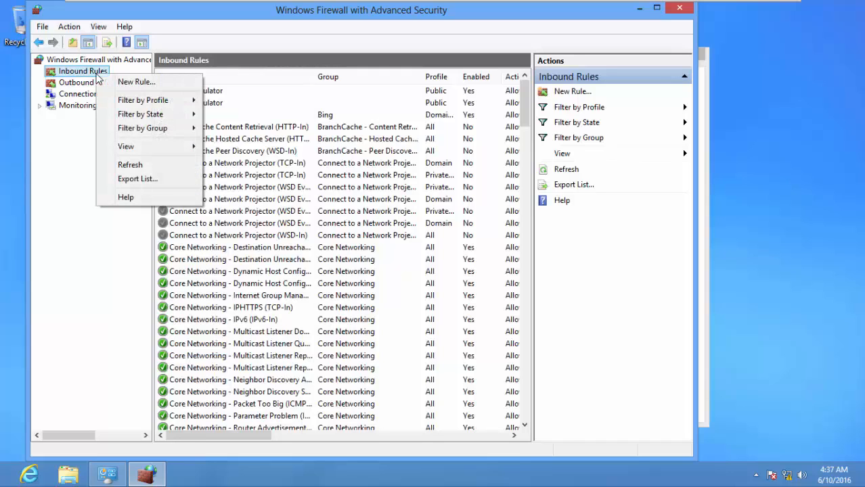
pyautogui.click(136, 83)
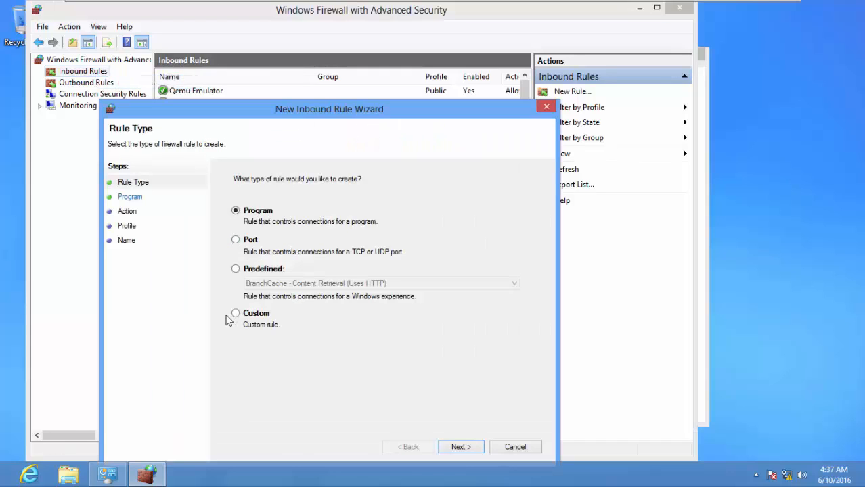
pyautogui.click(235, 314)
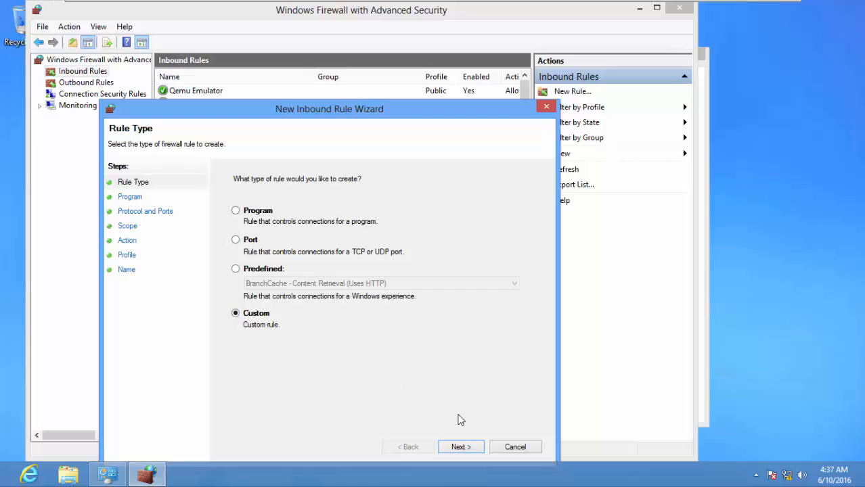
pyautogui.click(467, 448)
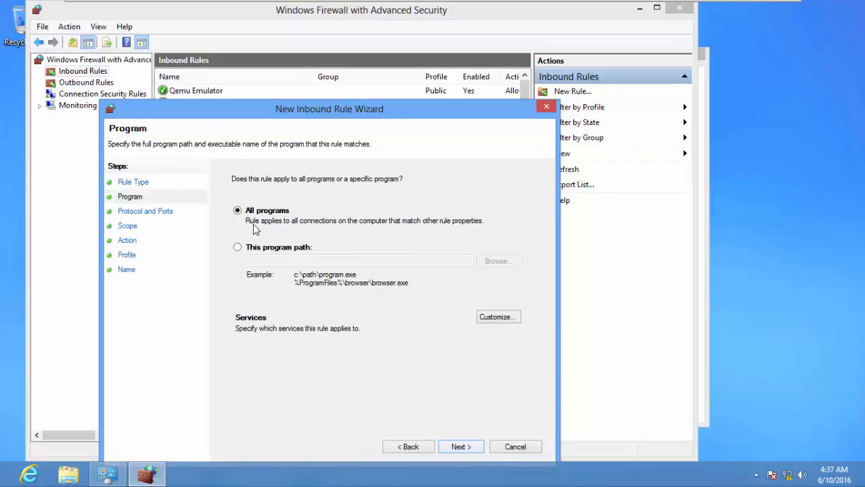
pyautogui.click(460, 448)
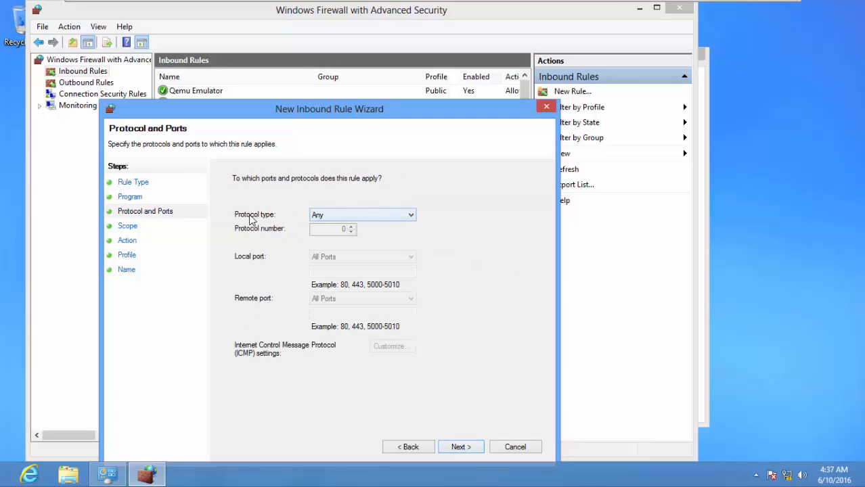
pyautogui.click(363, 214)
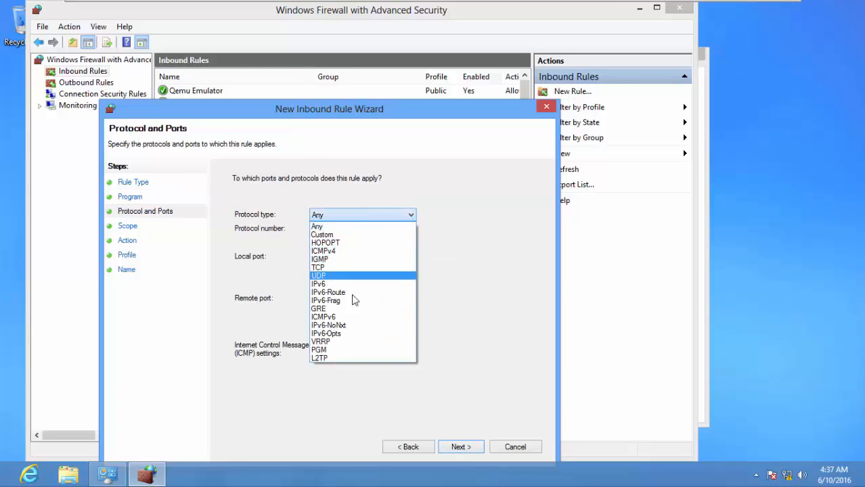
pyautogui.click(354, 319)
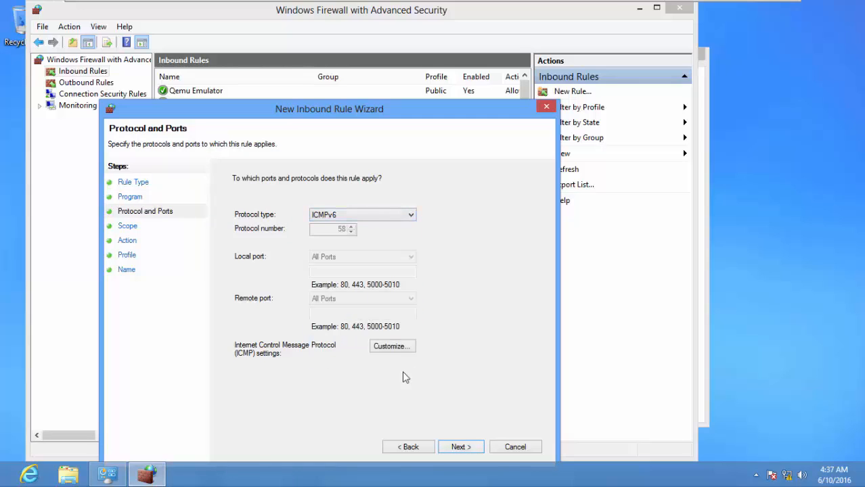
# - Allow any address on all profiles and finish the inbound rule ALLOW ICMP v6
pyautogui.click(460, 448)
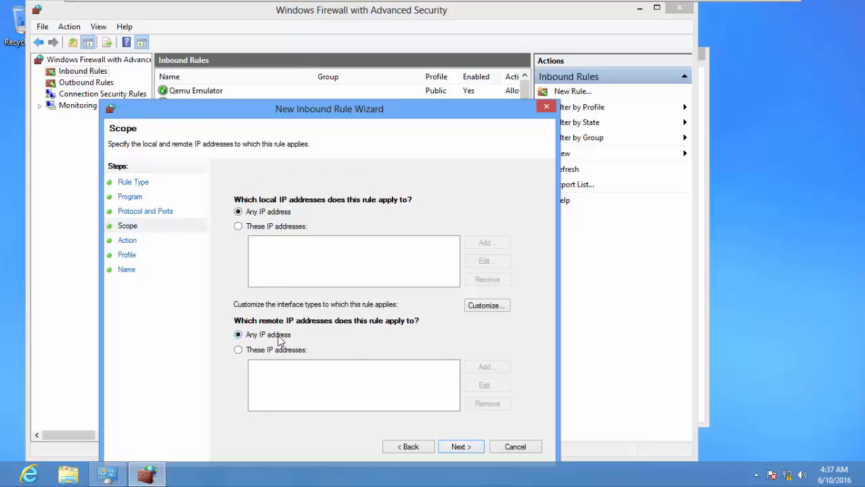
pyautogui.click(461, 447)
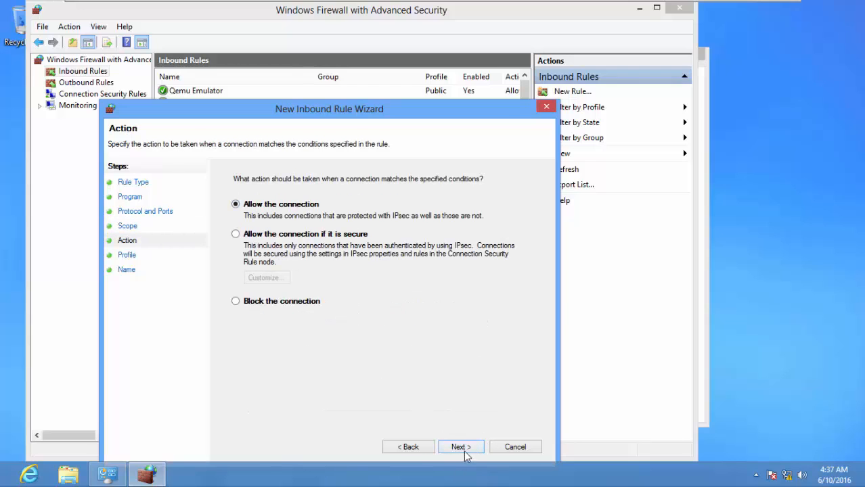
pyautogui.click(462, 449)
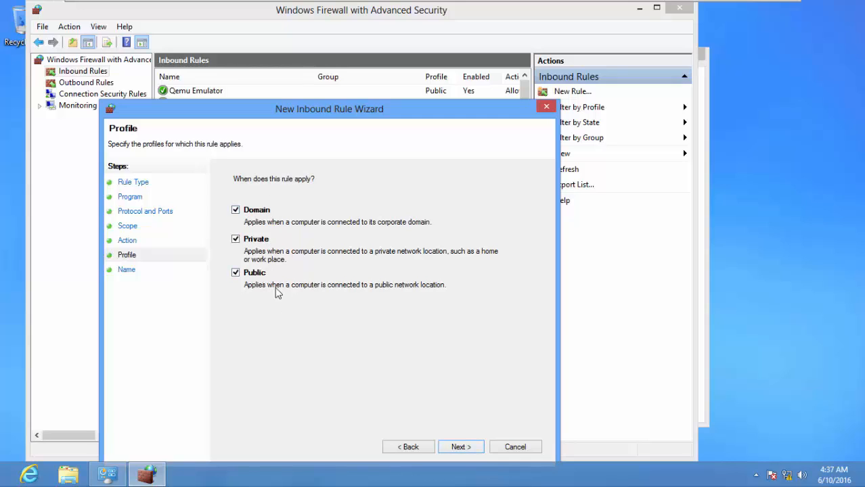
pyautogui.click(460, 448)
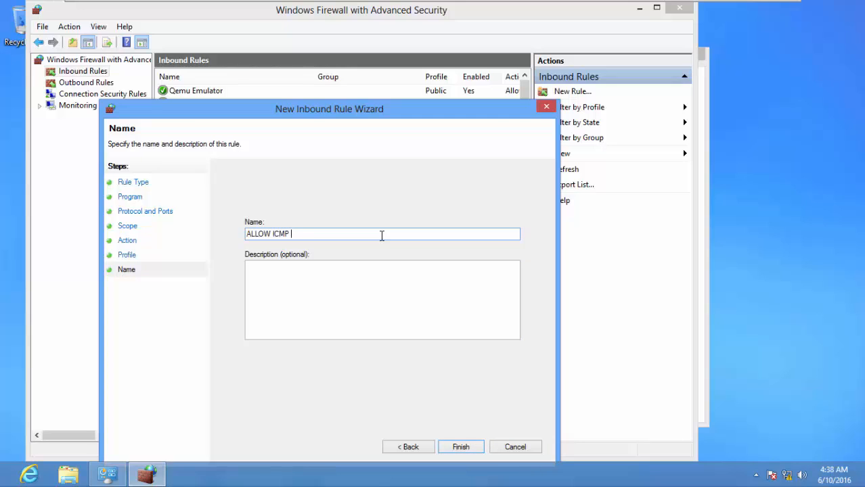
pyautogui.click(463, 448)
pyautogui.click(92, 83)
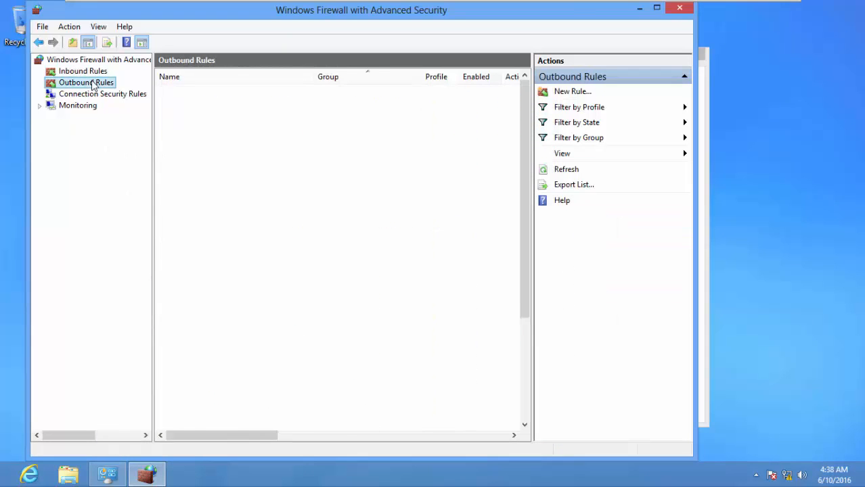
# - Start a custom outbound rule for all programs using the ICMPv6 protocol
pyautogui.rightClick(93, 83)
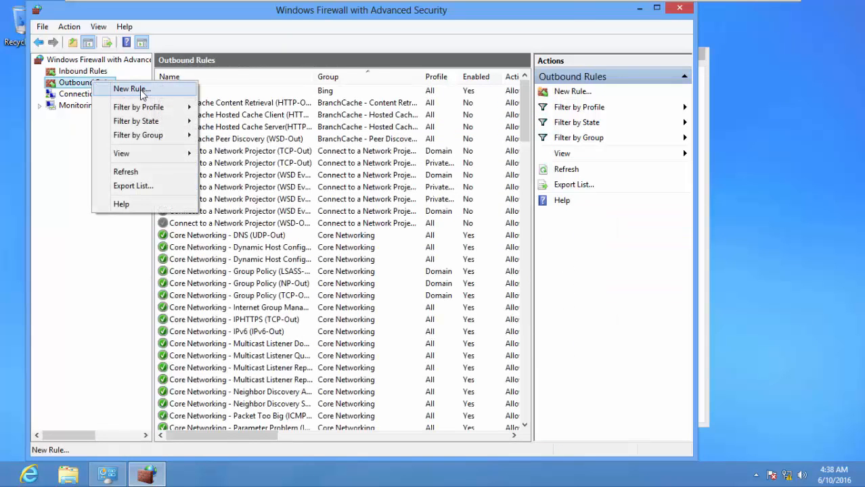
pyautogui.rightClick(85, 82)
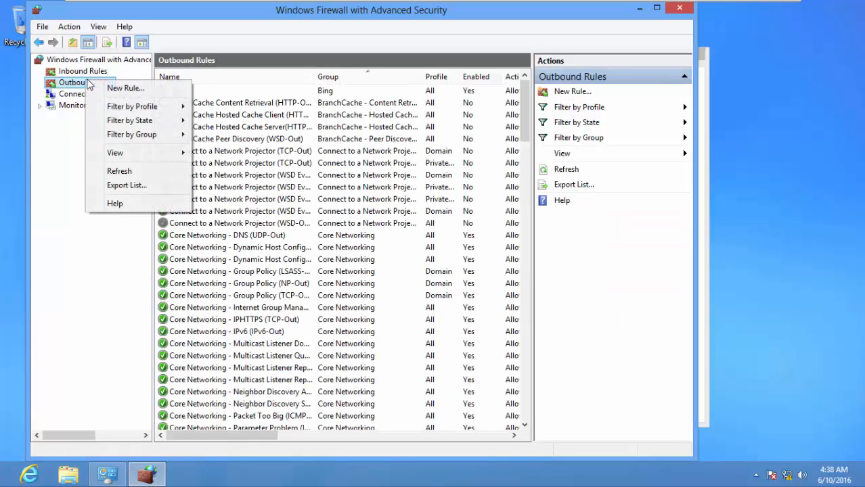
pyautogui.click(124, 89)
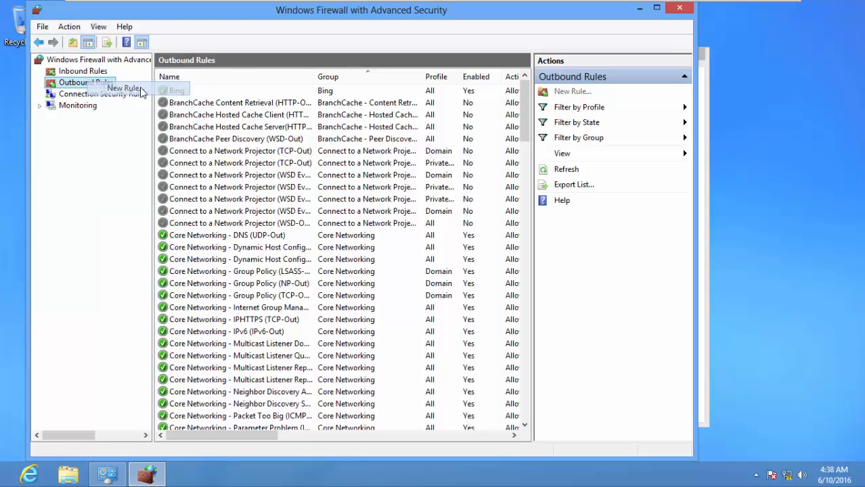
pyautogui.click(163, 234)
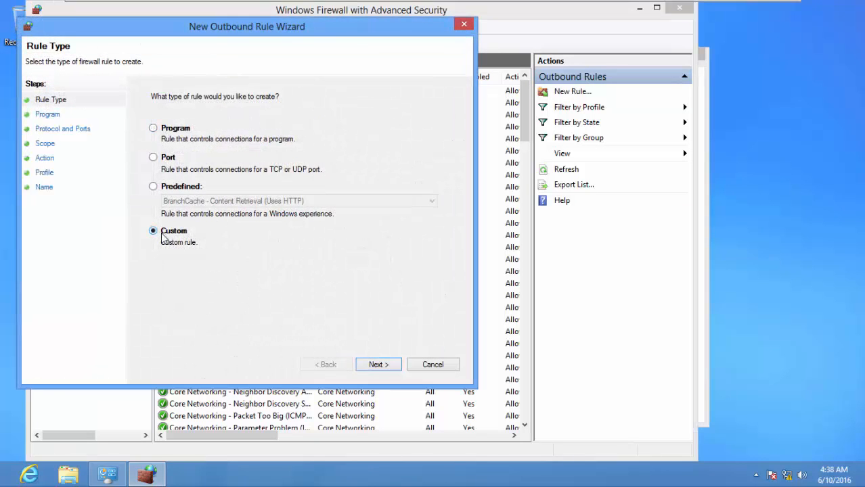
pyautogui.click(381, 363)
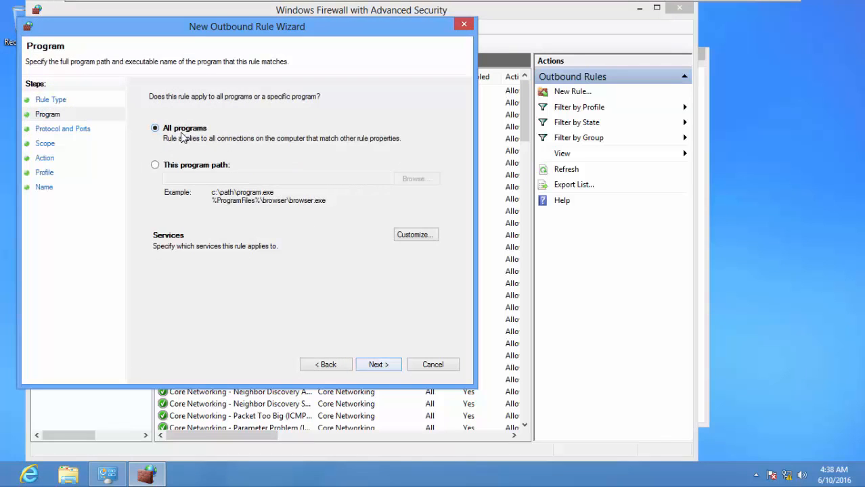
pyautogui.click(383, 365)
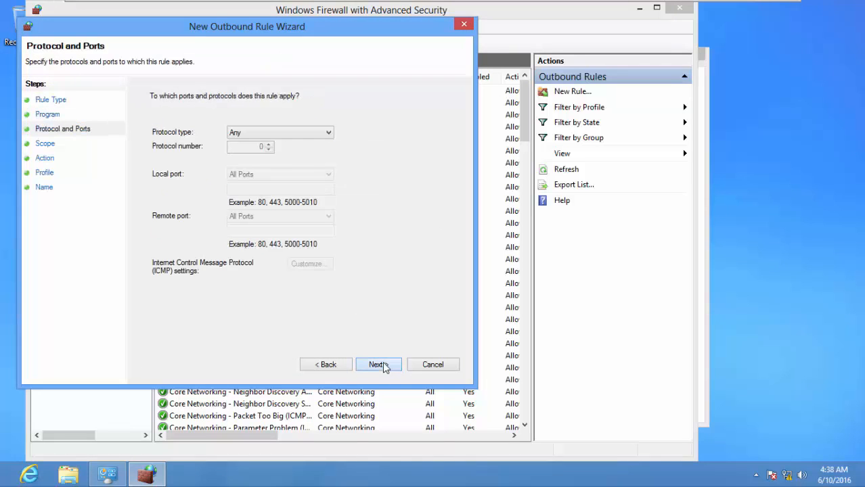
pyautogui.click(269, 135)
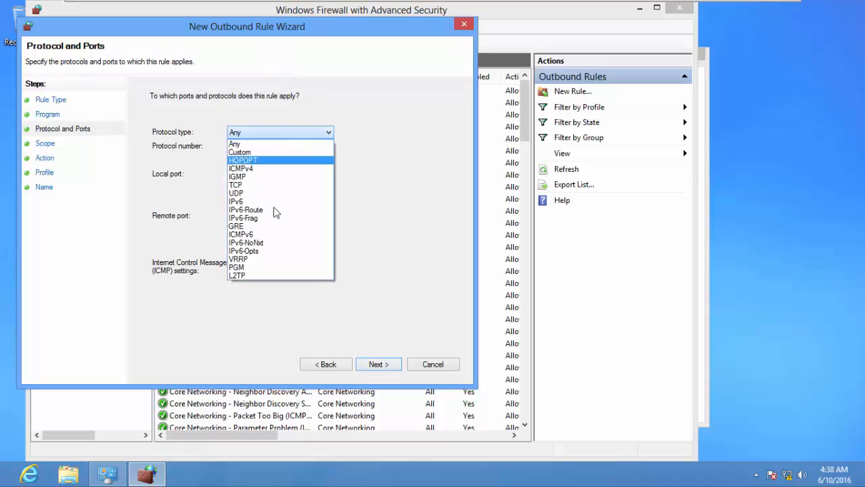
pyautogui.click(274, 234)
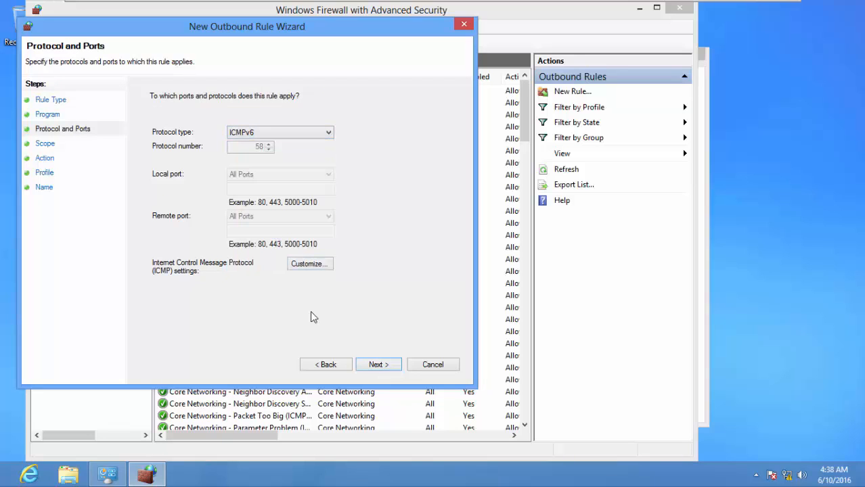
# - Allow the connection on all profiles, name the outbound rule 'ALLOW ICMP v6' and finish
pyautogui.click(383, 363)
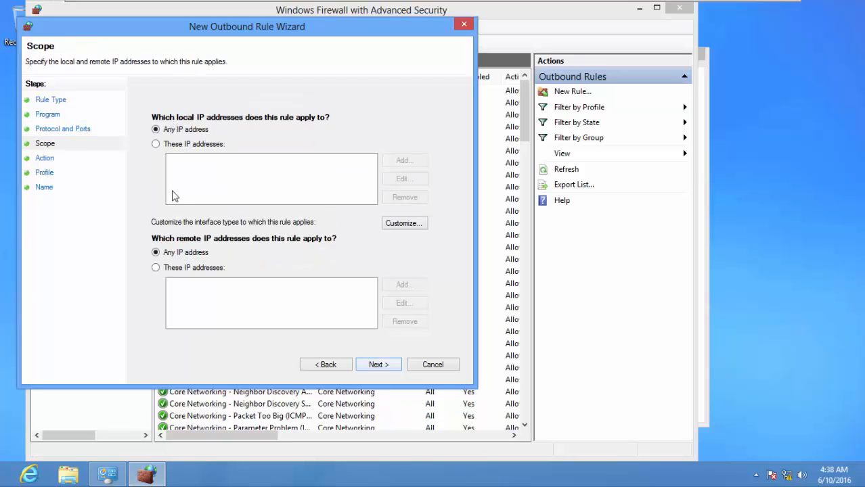
pyautogui.click(390, 367)
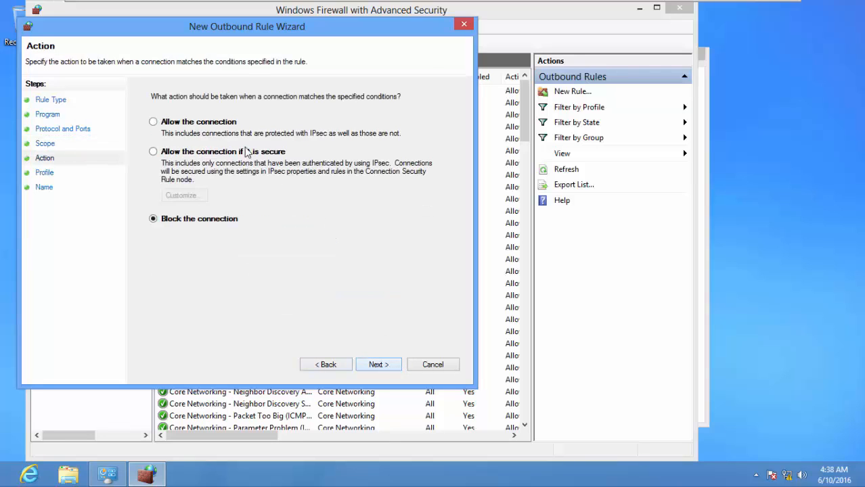
pyautogui.click(153, 123)
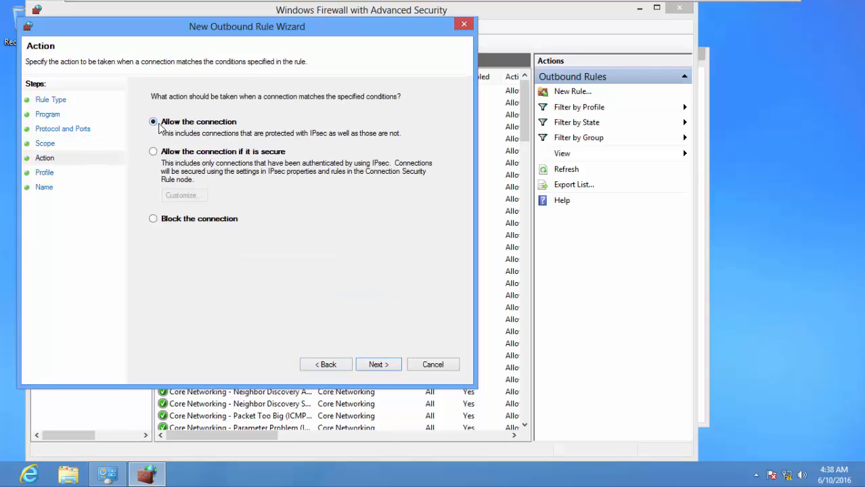
pyautogui.click(379, 366)
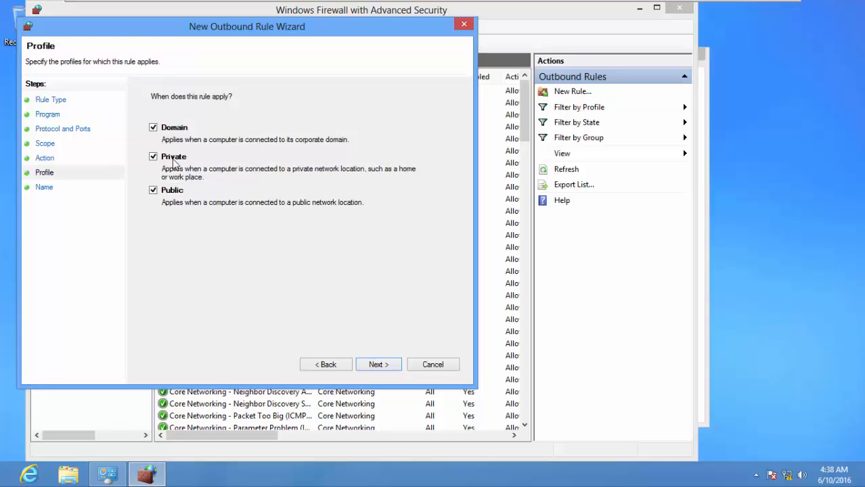
pyautogui.click(383, 366)
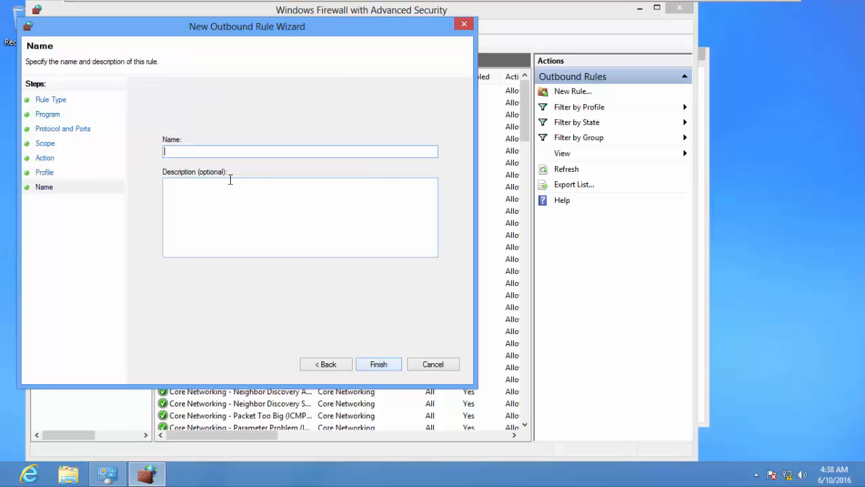
pyautogui.write('ALLOW ICMP v6')
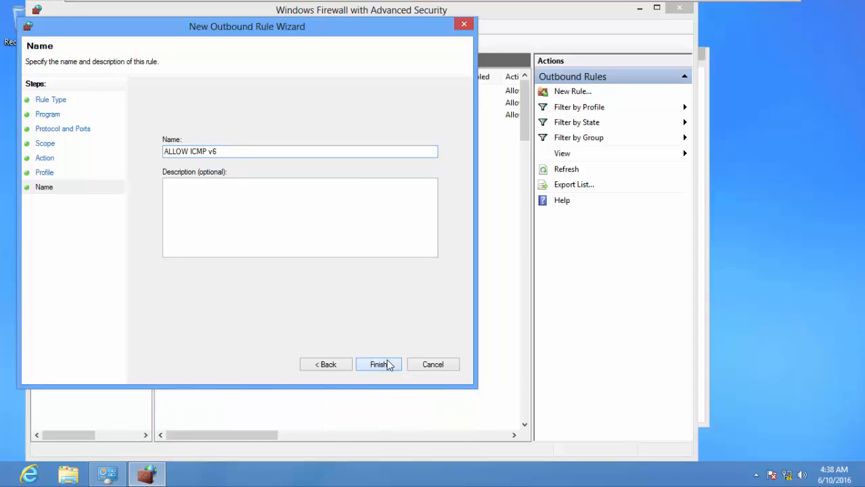
pyautogui.click(386, 364)
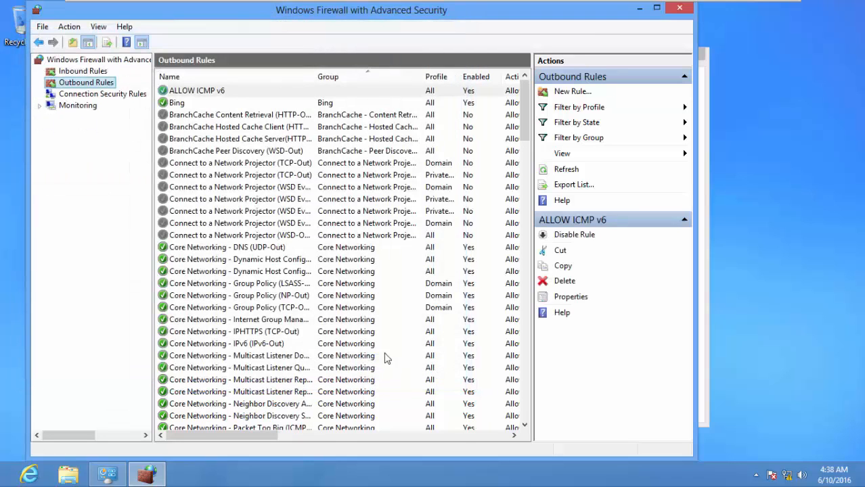
pyautogui.click(682, 9)
# - Close the firewall window, then check Windows 8 I's rules and close its firewall windows
pyautogui.click(695, 54)
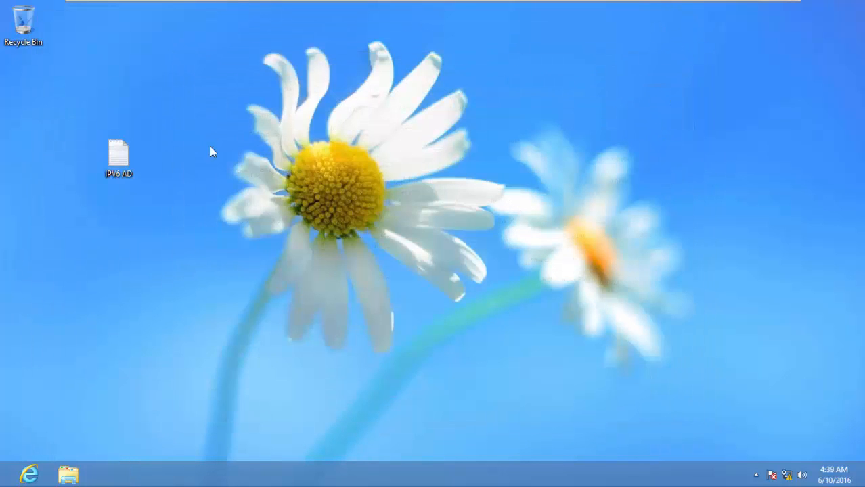
pyautogui.moveTo(466, 2)
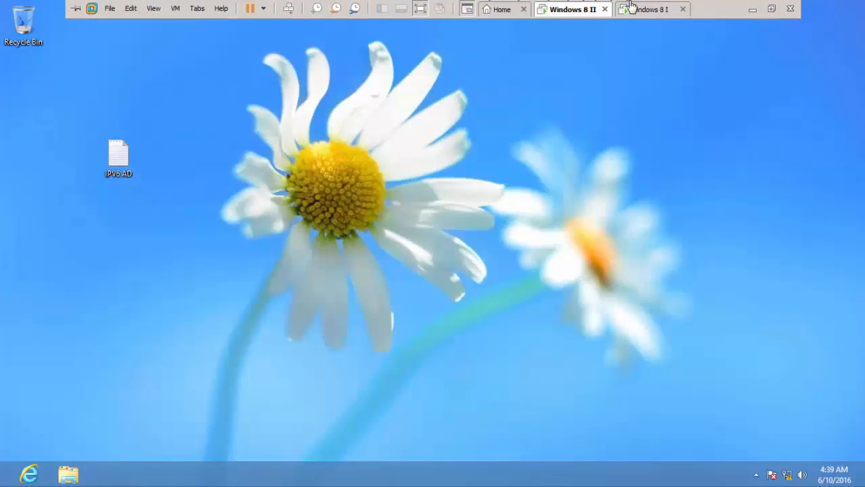
pyautogui.click(663, 11)
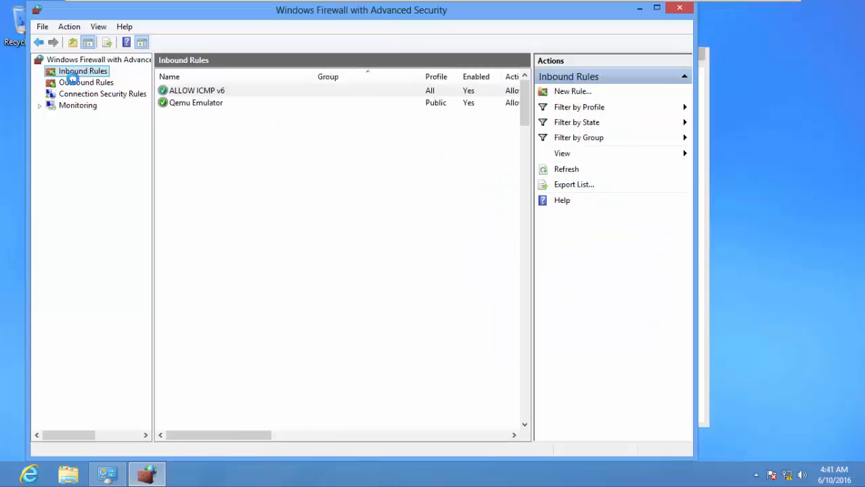
pyautogui.click(81, 83)
pyautogui.click(82, 71)
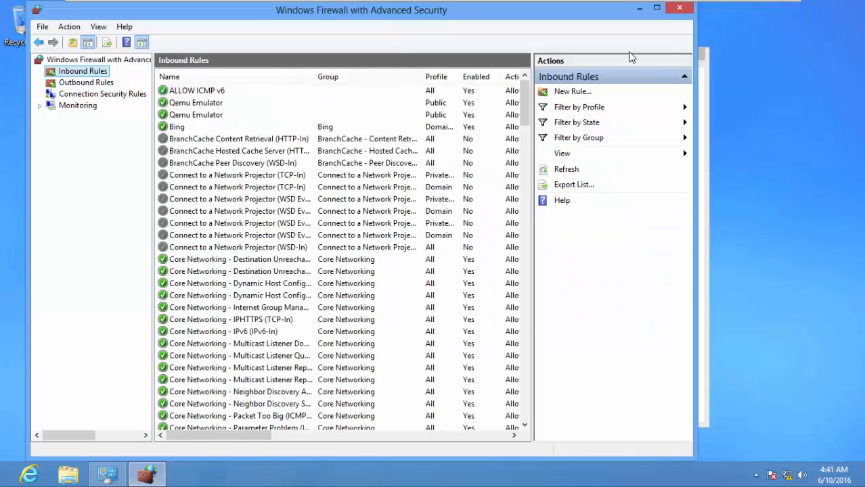
pyautogui.click(680, 8)
pyautogui.click(695, 54)
# - Return to the Windows 8 II virtual machine
pyautogui.moveTo(510, 6)
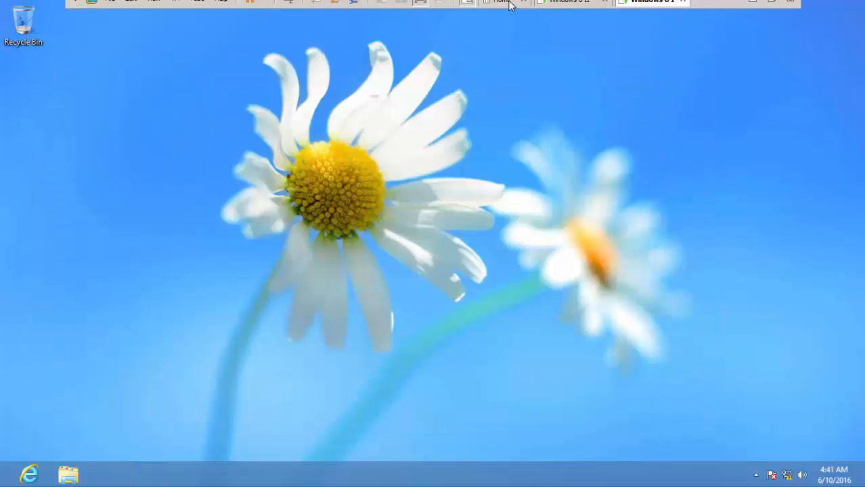
pyautogui.click(575, 10)
pyautogui.click(660, 10)
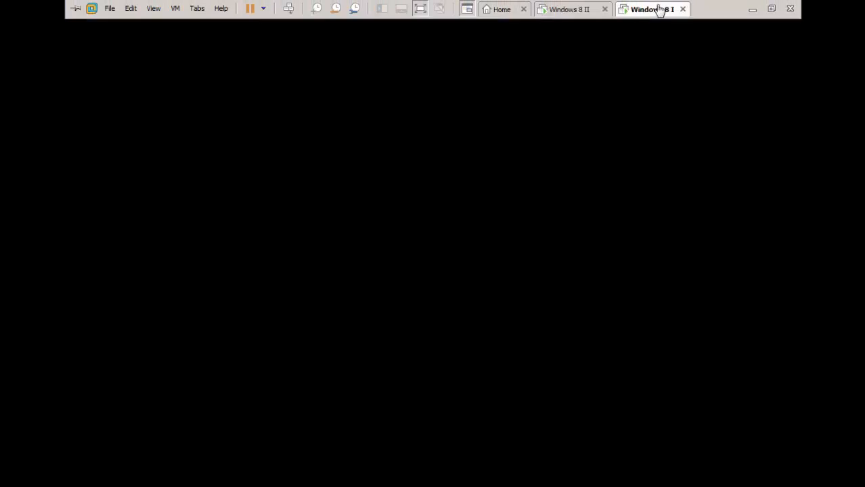
pyautogui.click(587, 15)
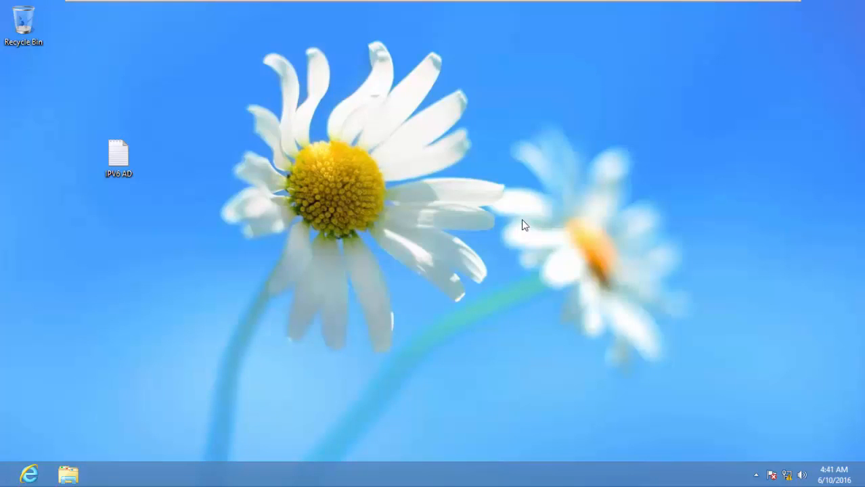
# - Launch a Command Prompt on Windows 8 II with cmd from the Run box
pyautogui.press('super+r')
pyautogui.write('cm')
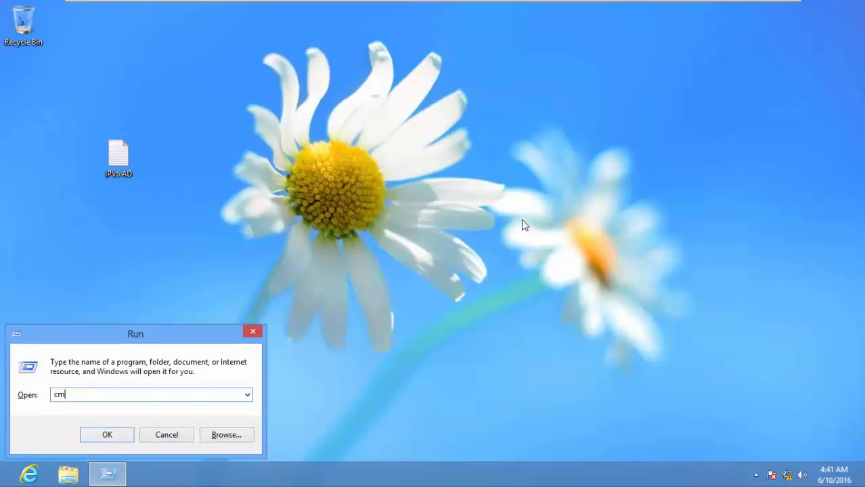
pyautogui.write('d')
pyautogui.press('Return')
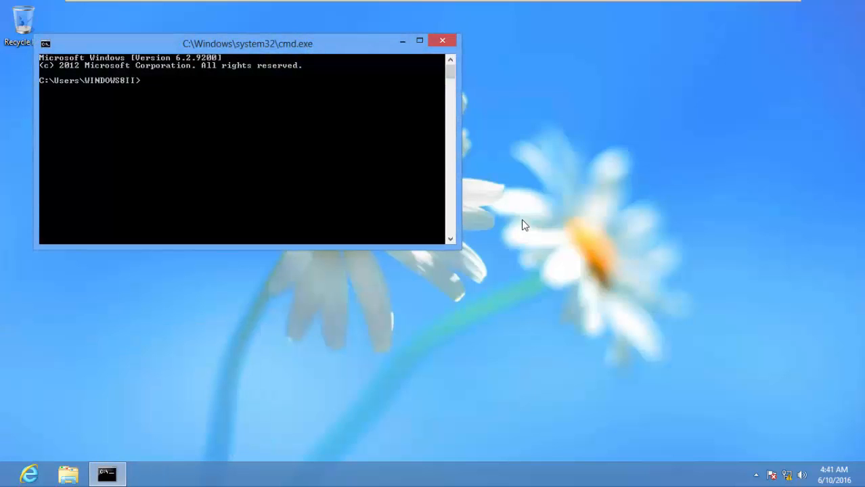
# - Set the console font to Lucida Console size 18 and move the window toward the centre
pyautogui.rightClick(255, 45)
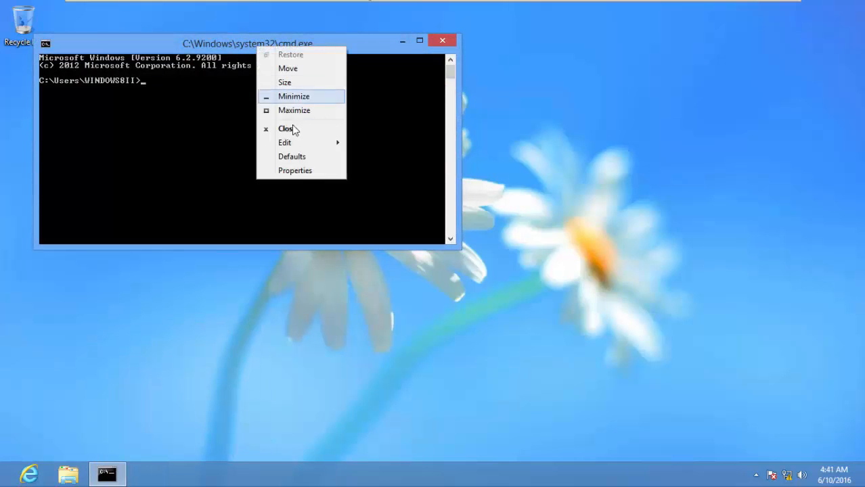
pyautogui.click(311, 171)
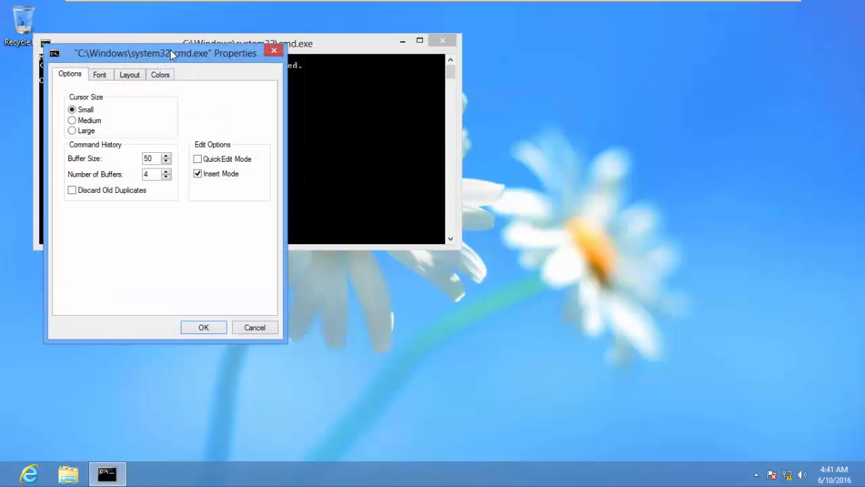
pyautogui.moveTo(170, 50); pyautogui.dragTo(320, 55)
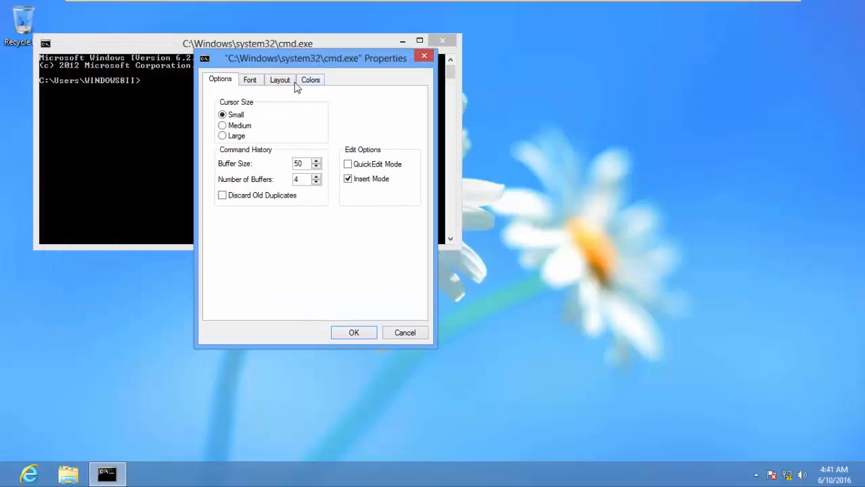
pyautogui.click(248, 80)
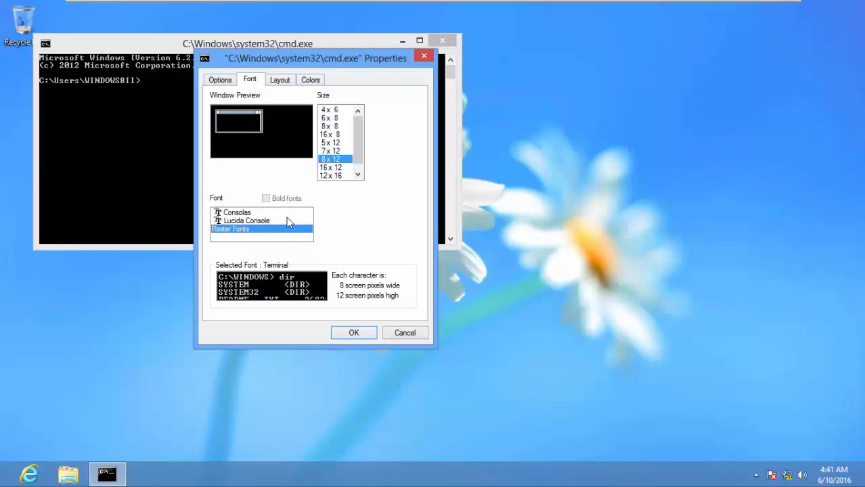
pyautogui.click(249, 221)
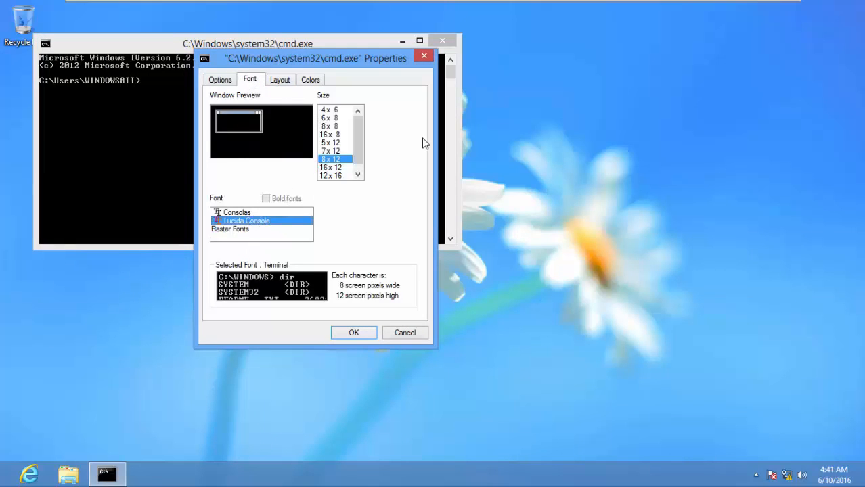
pyautogui.click(327, 148)
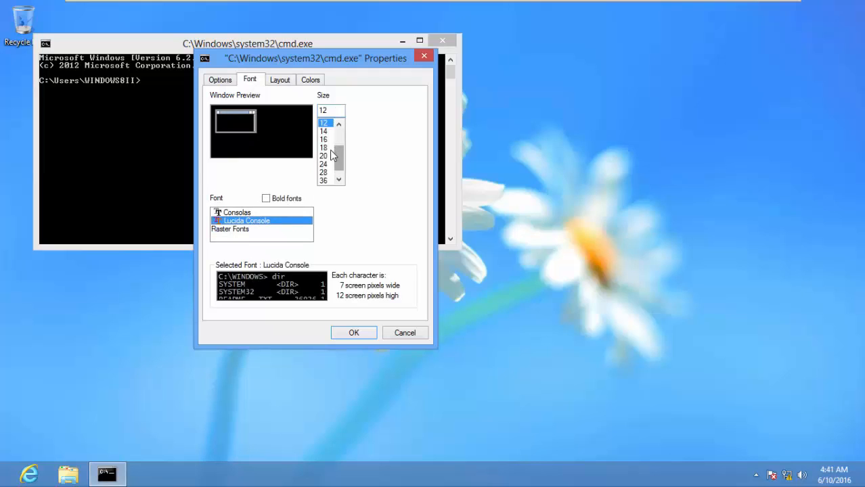
pyautogui.click(360, 334)
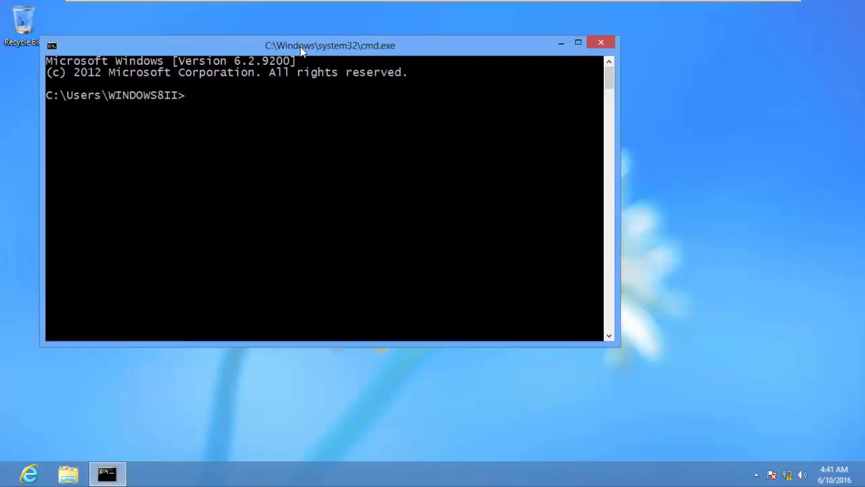
pyautogui.moveTo(302, 51); pyautogui.dragTo(361, 98)
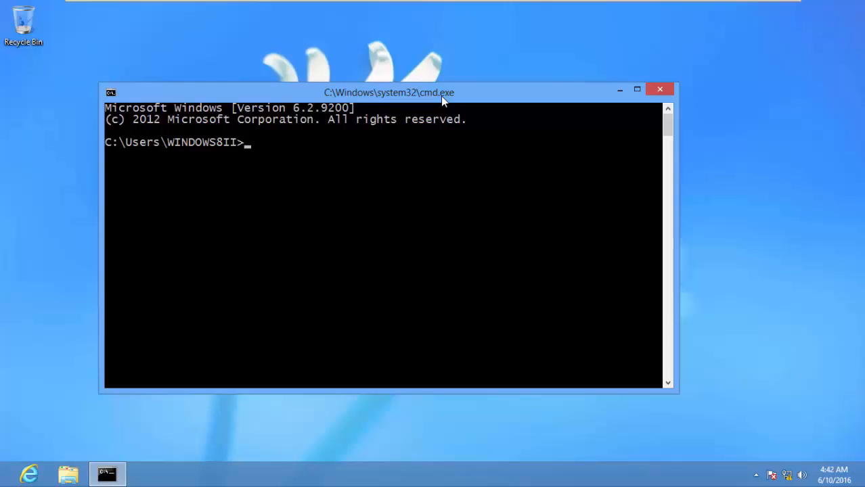
# - Run ipconfig to list Ethernet0's IPv6 address fe::c:29ff:fea9:e678
pyautogui.write('ipconfig')
pyautogui.press('Return')
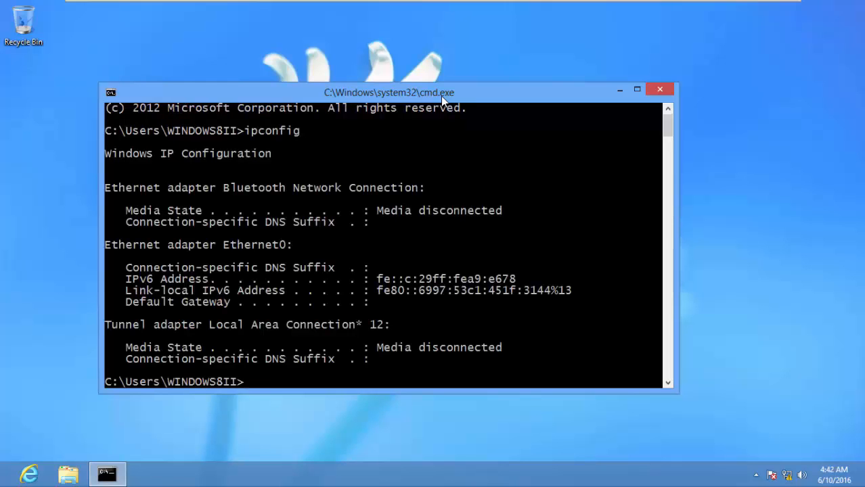
pyautogui.rightClick(499, 283)
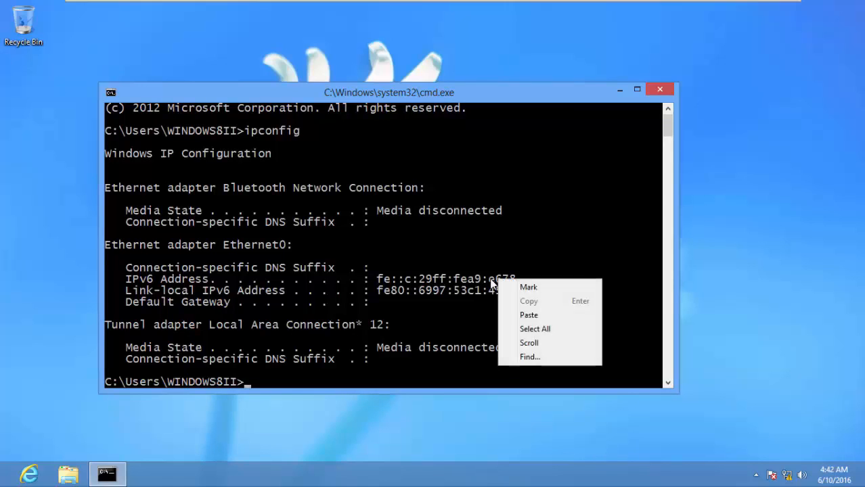
pyautogui.press('Escape')
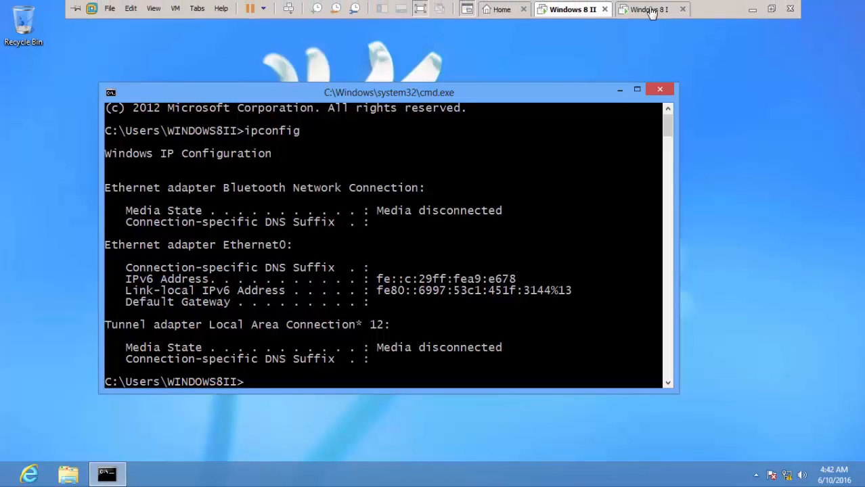
# - On Windows 8 I, open a Command Prompt and enlarge its font through Properties
pyautogui.click(641, 9)
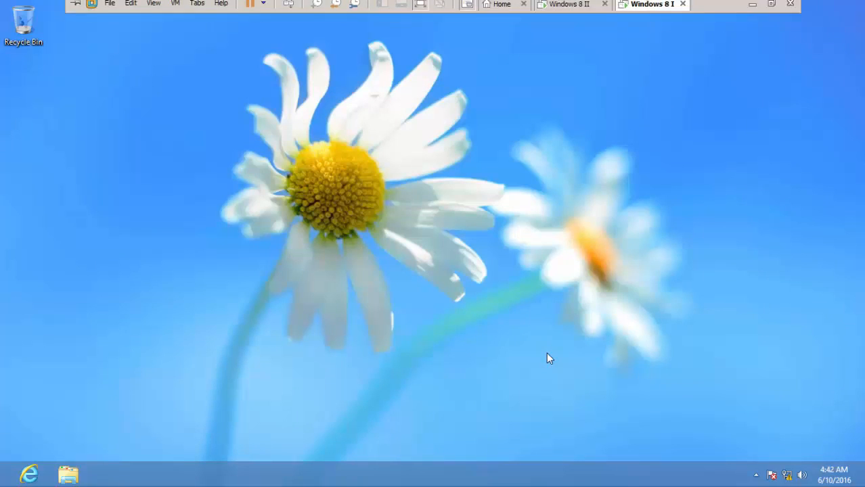
pyautogui.press('super+r')
pyautogui.press('Return')
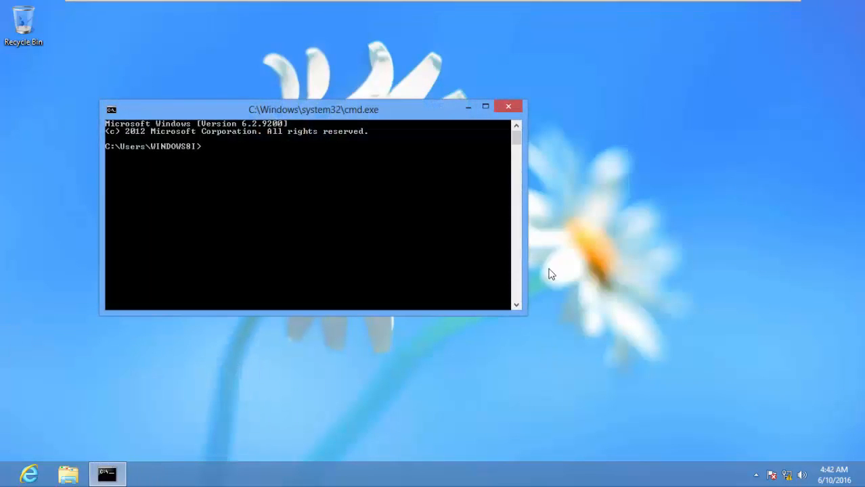
pyautogui.rightClick(344, 110)
pyautogui.click(386, 237)
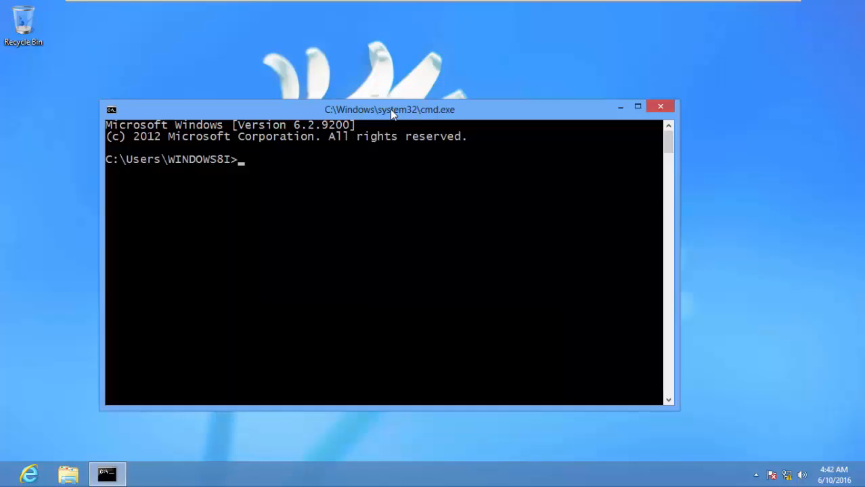
pyautogui.moveTo(391, 114); pyautogui.dragTo(389, 81)
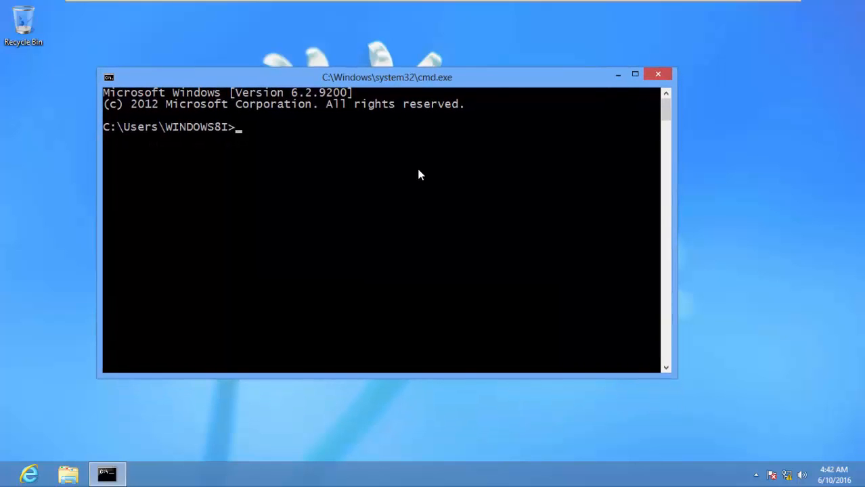
# - Run ipconfig and copy the IPv6 address fe::c:29ff:fea9:e677 using Mark
pyautogui.write('ipconfig')
pyautogui.press('Return')
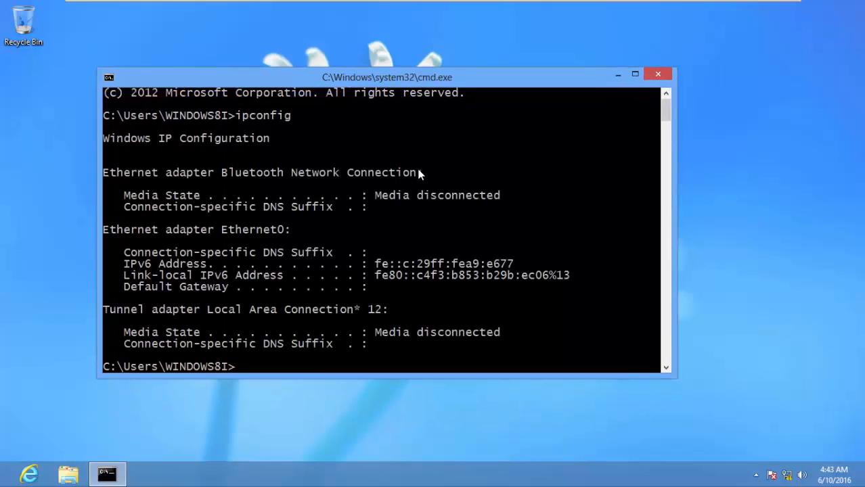
pyautogui.click(573, 9)
pyautogui.hotkey('ctrl', 'alt', 'Right')
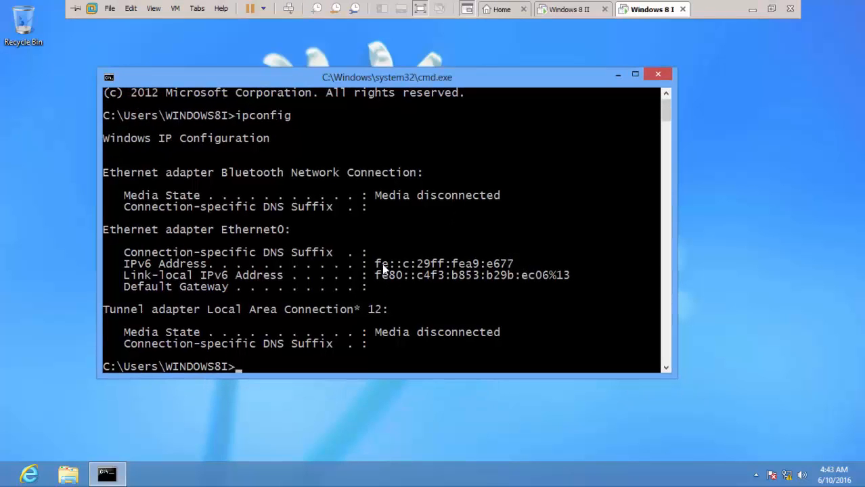
pyautogui.rightClick(382, 263)
pyautogui.click(394, 274)
pyautogui.moveTo(377, 264); pyautogui.dragTo(513, 267)
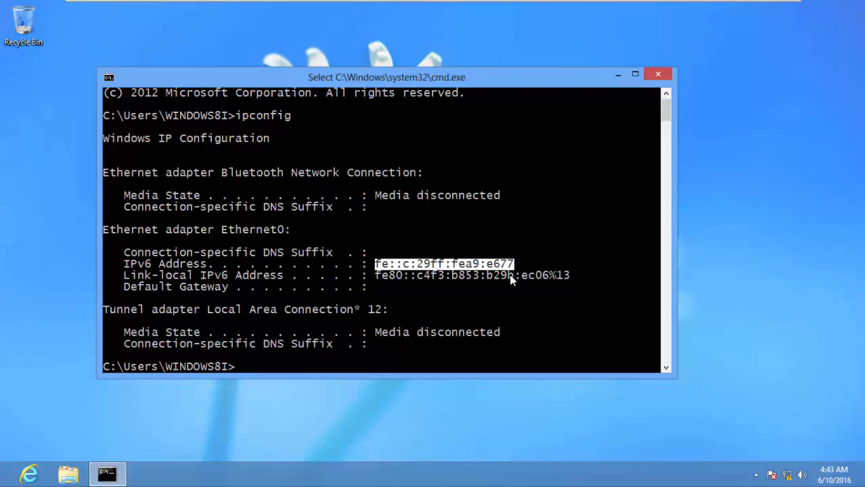
pyautogui.press('Return')
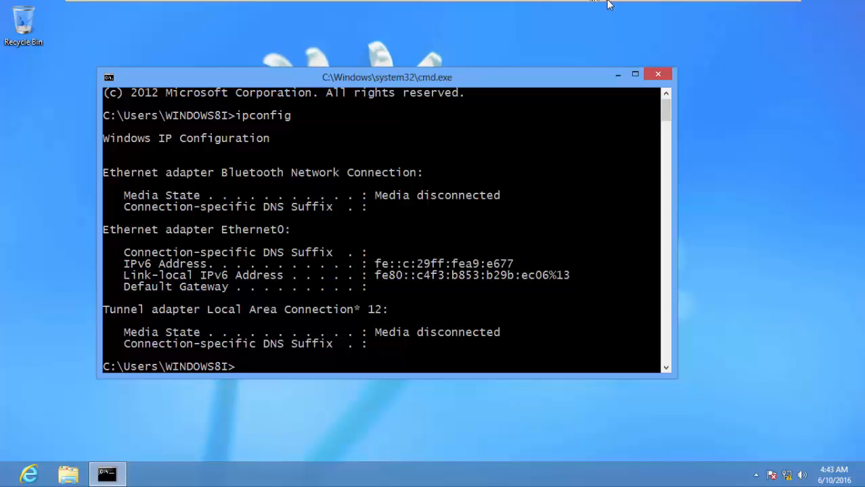
# - On Windows 8 II, run ping -6 fe::c:29ff:fea9:e677 with the pasted address
pyautogui.moveTo(608, 6)
pyautogui.click(579, 9)
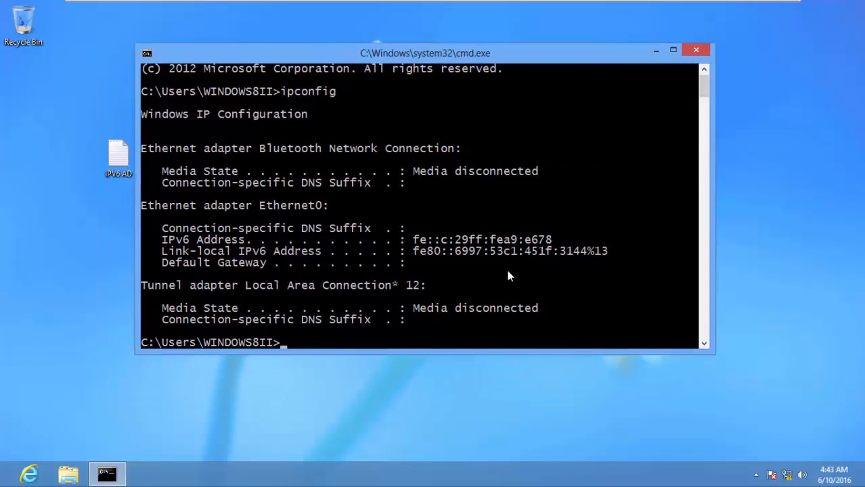
pyautogui.write('ping -6')
pyautogui.rightClick(369, 344)
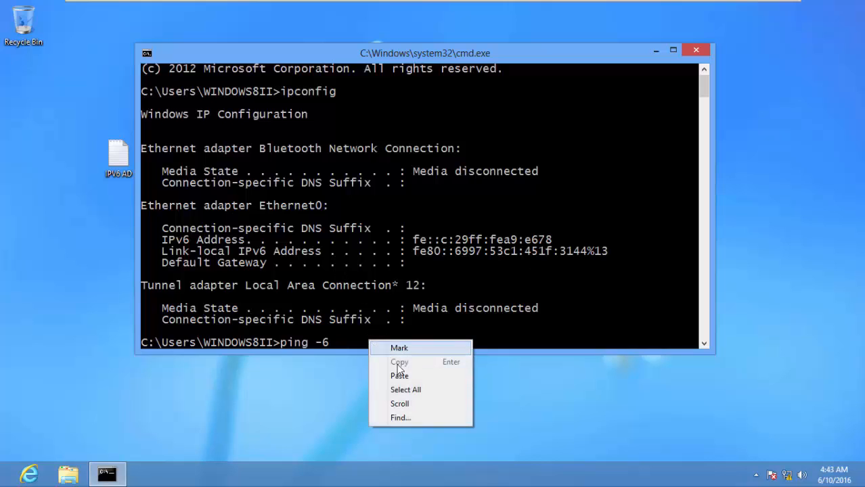
pyautogui.click(400, 373)
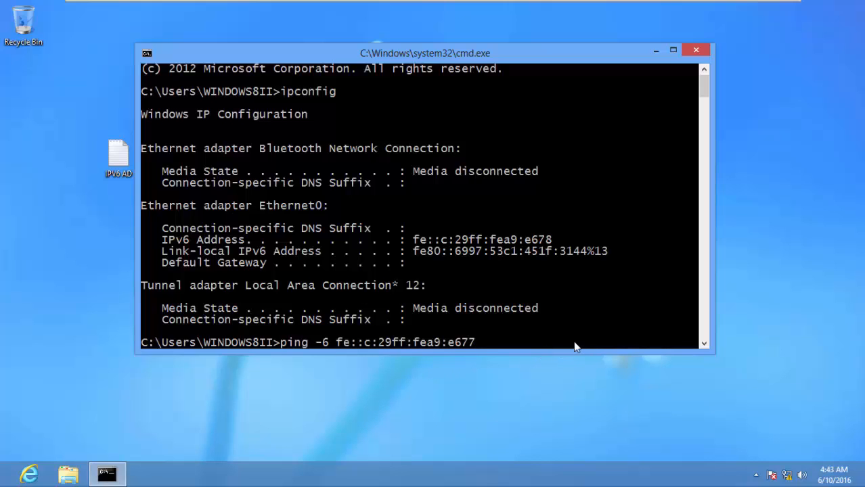
pyautogui.press('Left')
pyautogui.press('Left')
pyautogui.press('BackSpace')
pyautogui.press('Return')
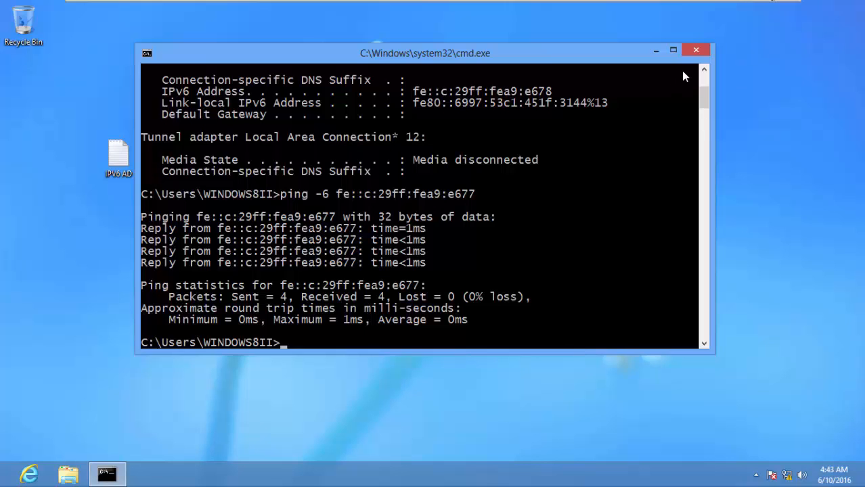
# - Close both command prompts and delete the IPv6 AD file
pyautogui.click(695, 52)
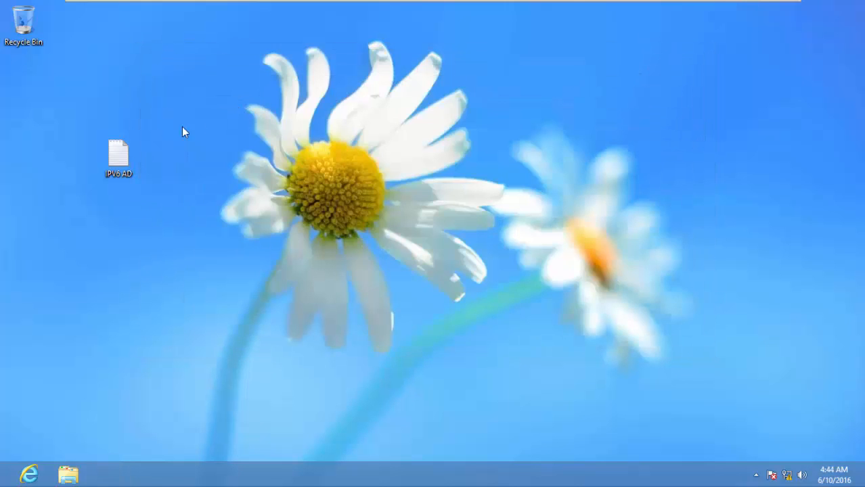
pyautogui.press('Delete')
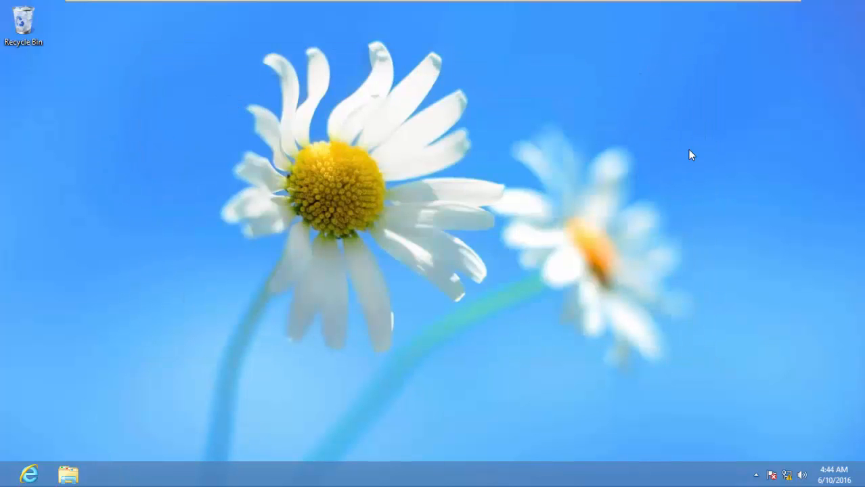
pyautogui.click(651, 10)
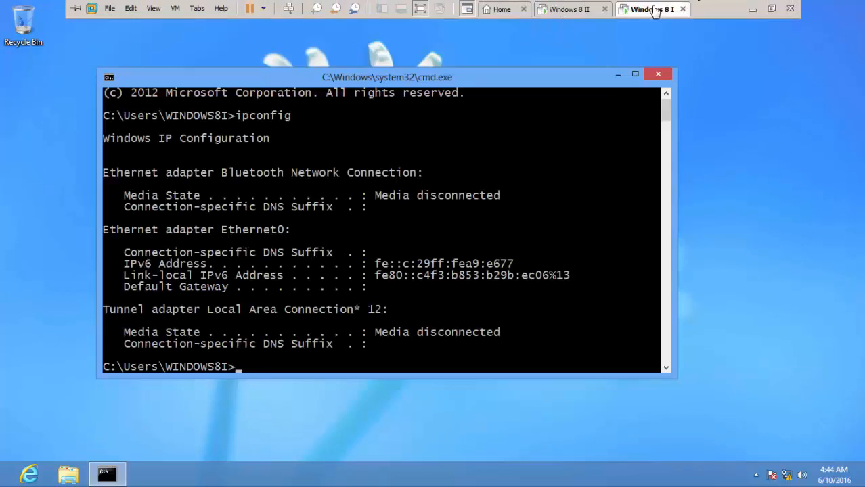
pyautogui.click(658, 74)
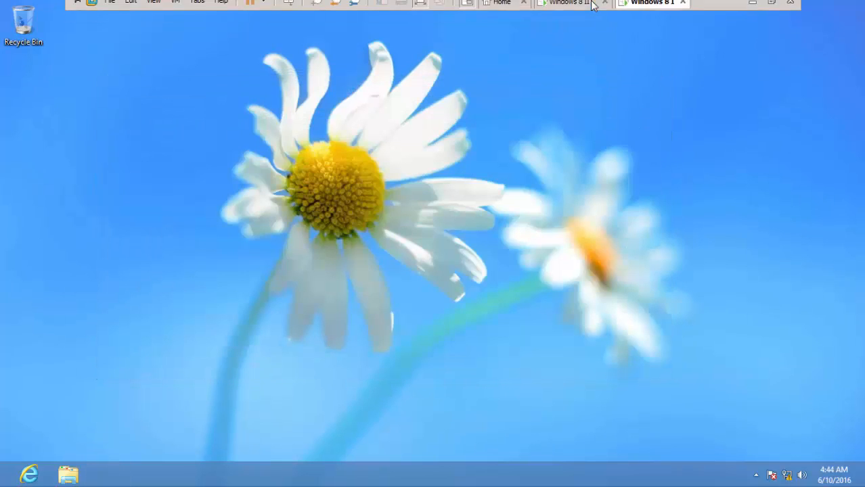
# - Open Personalization from the Windows 8 II desktop
pyautogui.click(583, 10)
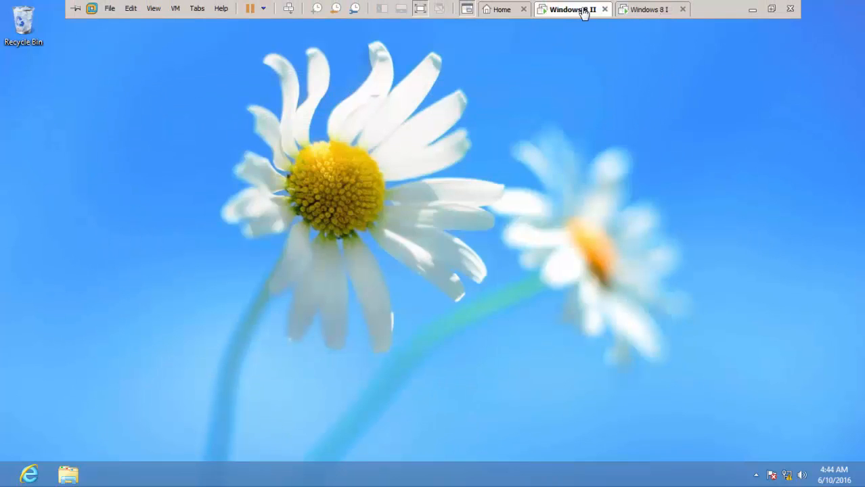
pyautogui.rightClick(516, 139)
pyautogui.click(572, 273)
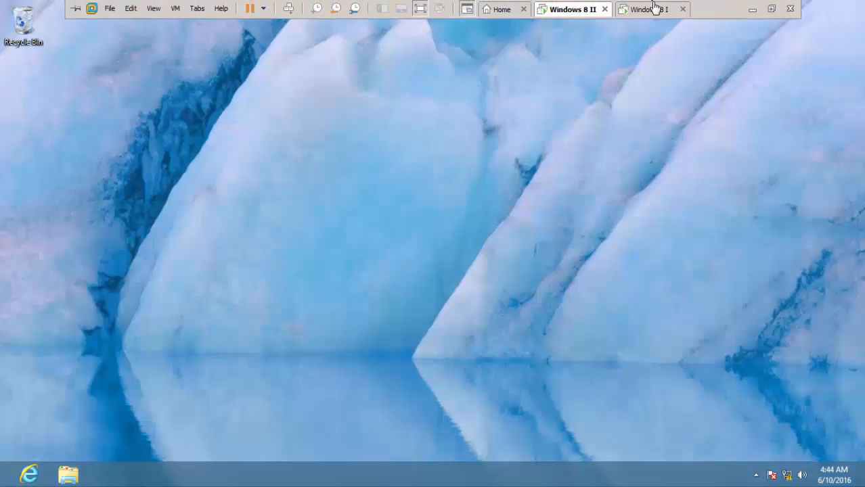
# - On Windows 8 I, apply the Flowers desktop theme
pyautogui.click(652, 9)
pyautogui.rightClick(544, 184)
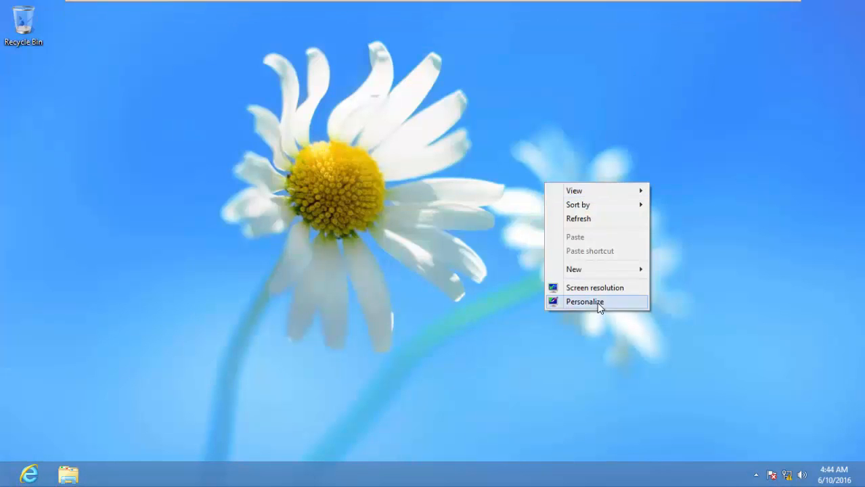
pyautogui.click(599, 303)
pyautogui.click(534, 237)
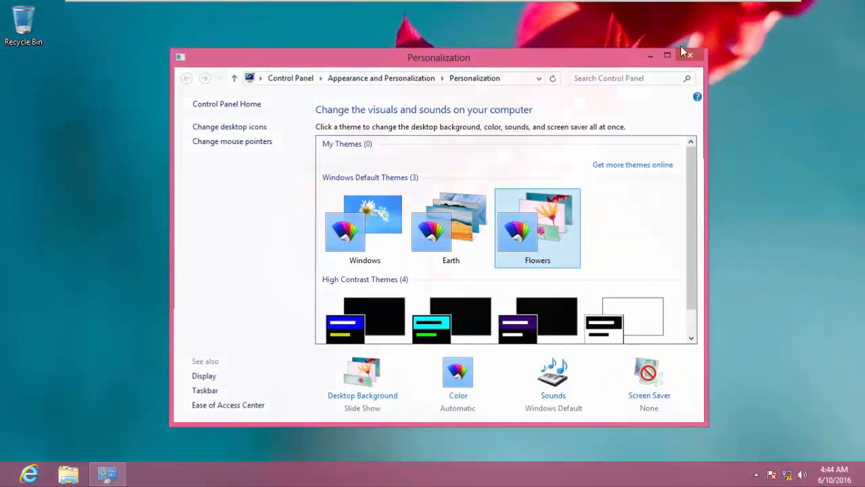
pyautogui.click(689, 54)
# - On Windows 8 II, turn on the standard desktop icons in Desktop Icon Settings
pyautogui.moveTo(617, 2)
pyautogui.click(572, 10)
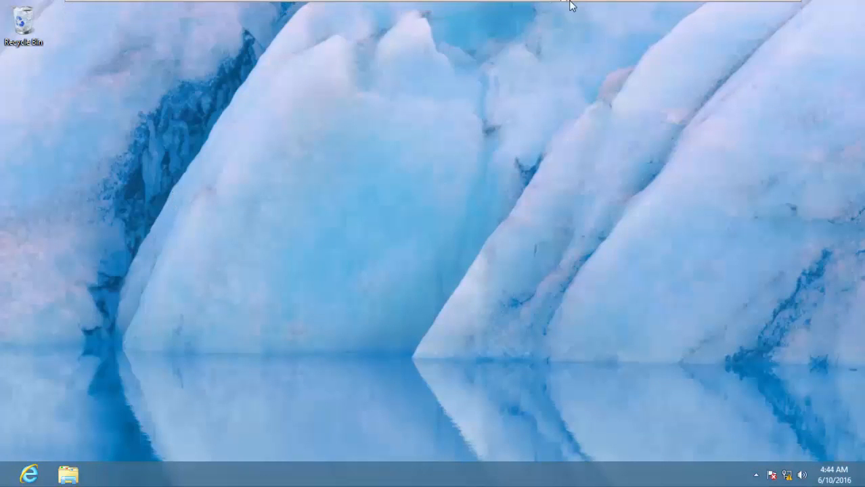
pyautogui.moveTo(572, 2)
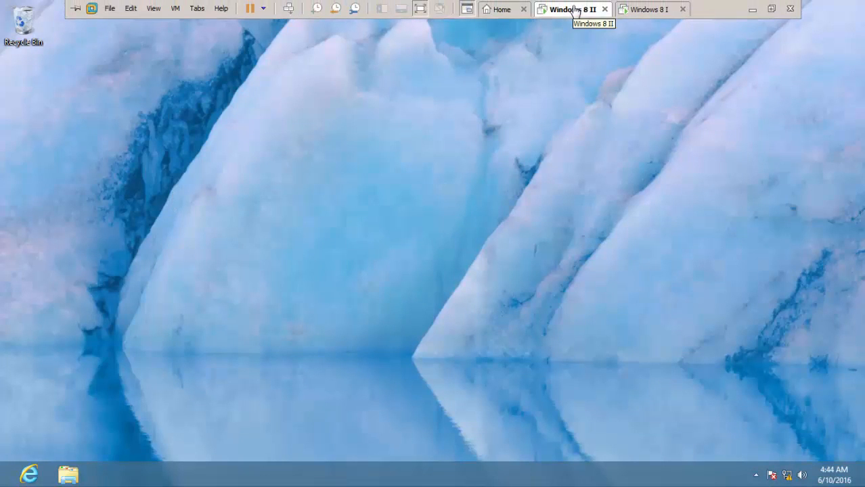
pyautogui.click(647, 10)
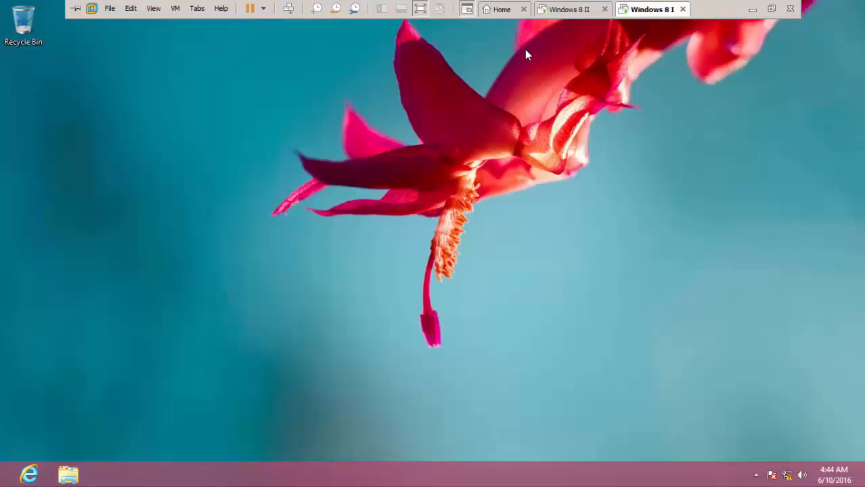
pyautogui.click(577, 10)
pyautogui.rightClick(372, 178)
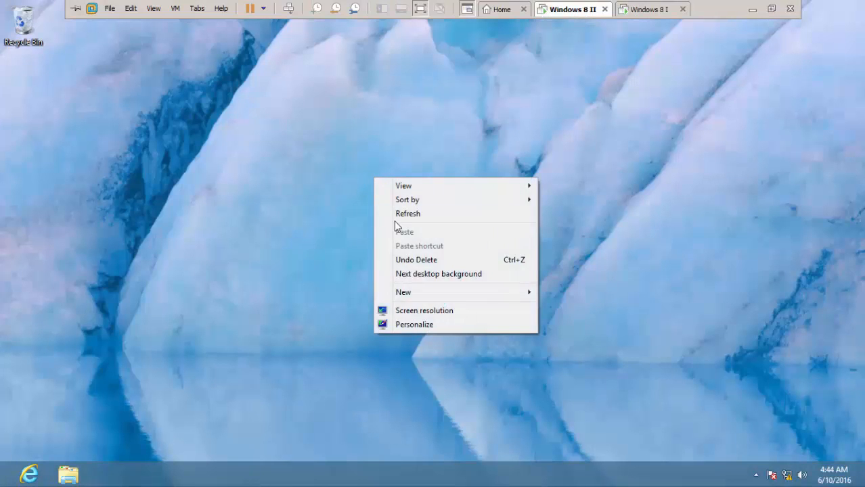
pyautogui.click(432, 324)
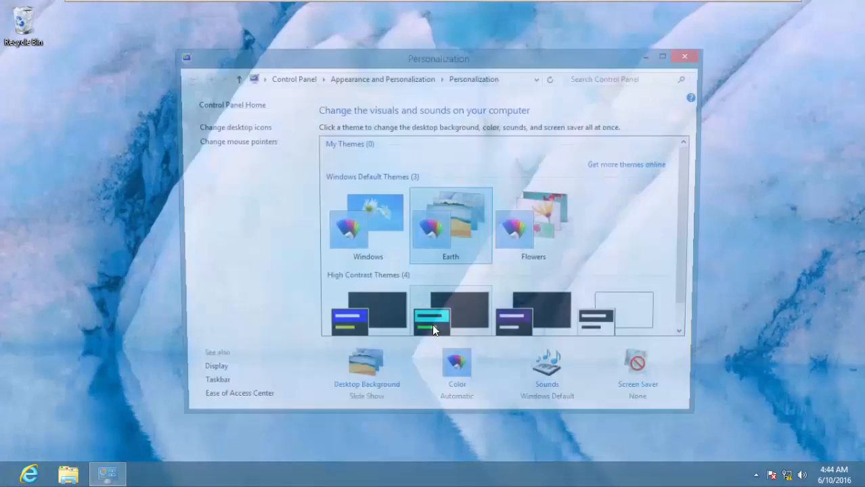
pyautogui.click(229, 127)
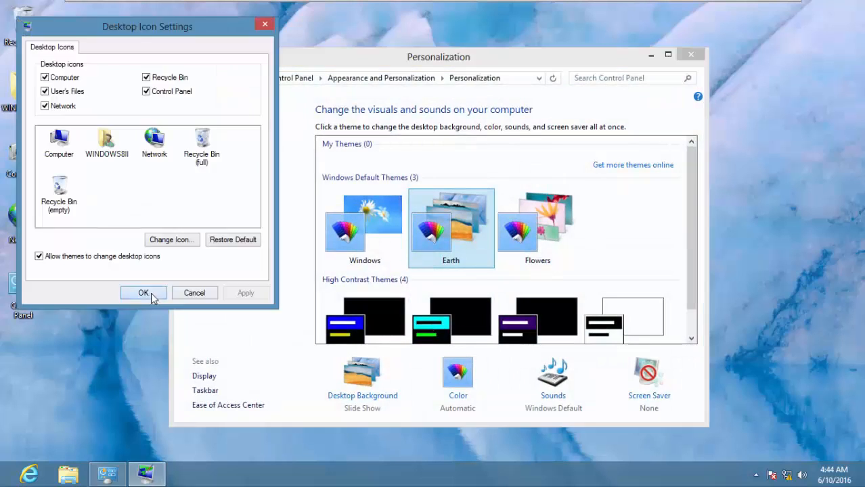
pyautogui.click(145, 291)
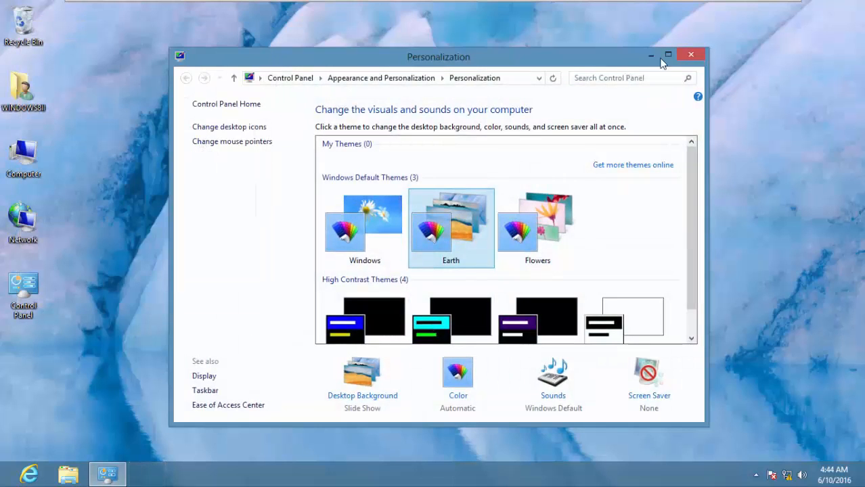
pyautogui.click(691, 54)
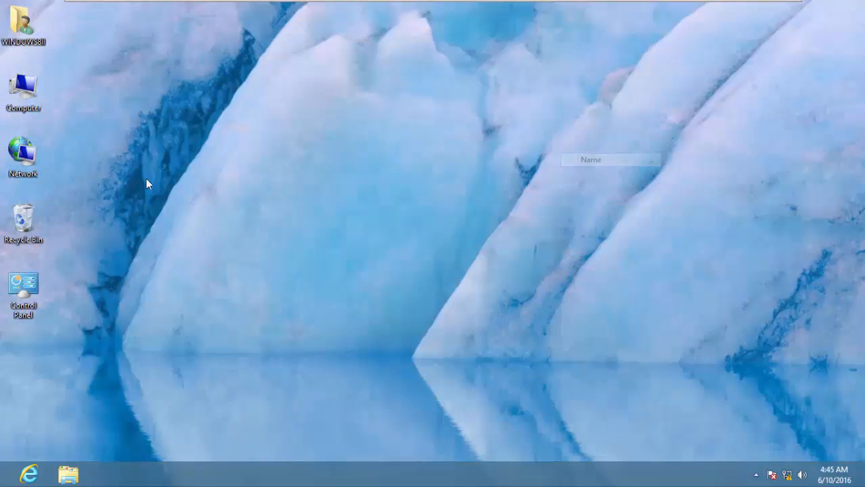
pyautogui.click(27, 42)
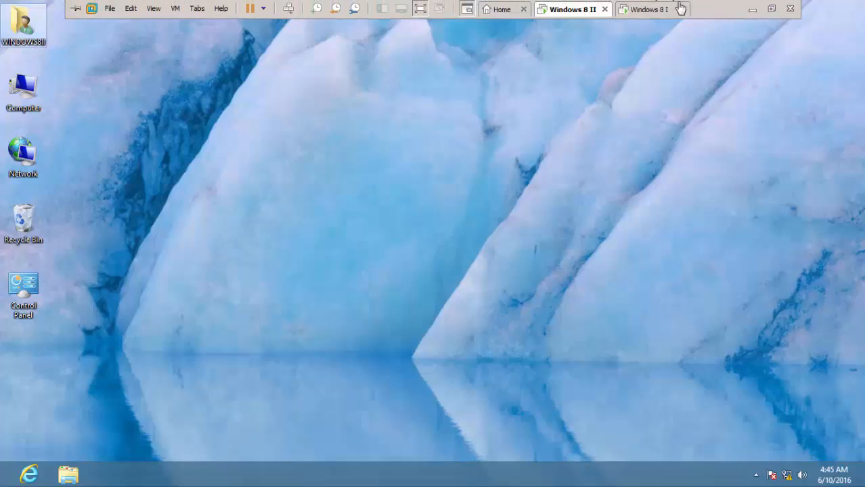
# - On Windows 8 I, show the Computer, user's files, Network and Control Panel desktop icons
pyautogui.click(653, 4)
pyautogui.rightClick(299, 153)
pyautogui.click(369, 287)
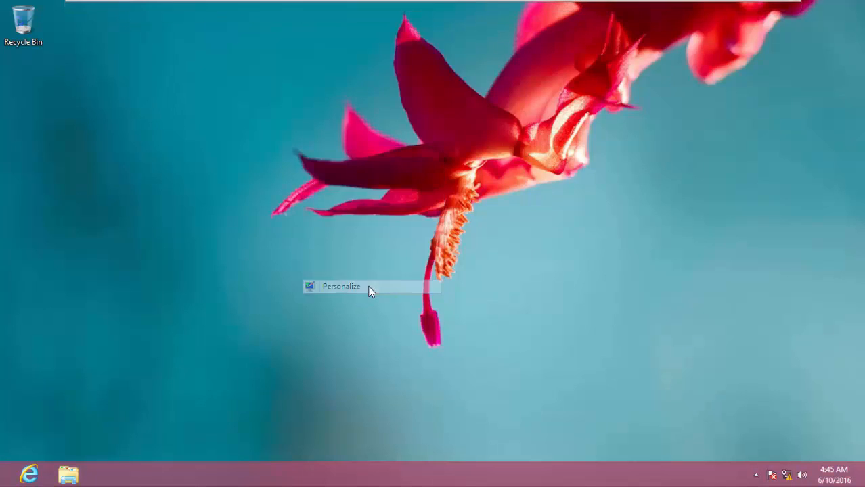
pyautogui.click(246, 135)
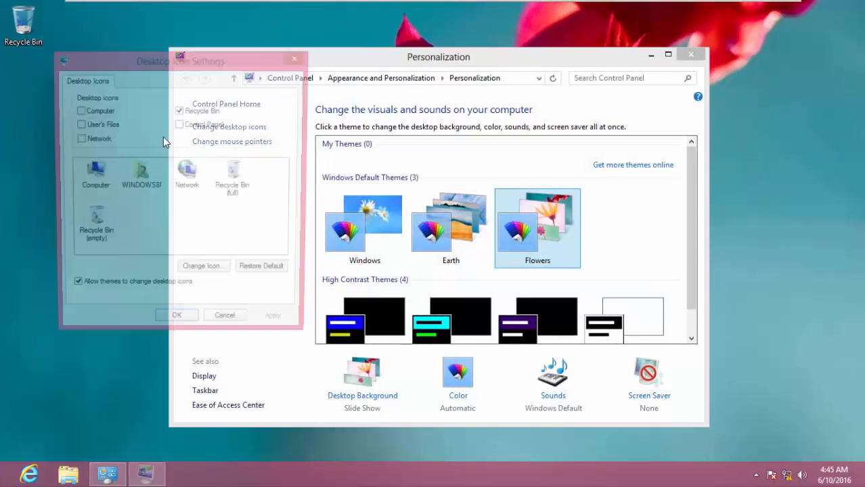
pyautogui.click(95, 112)
pyautogui.click(100, 125)
pyautogui.click(100, 141)
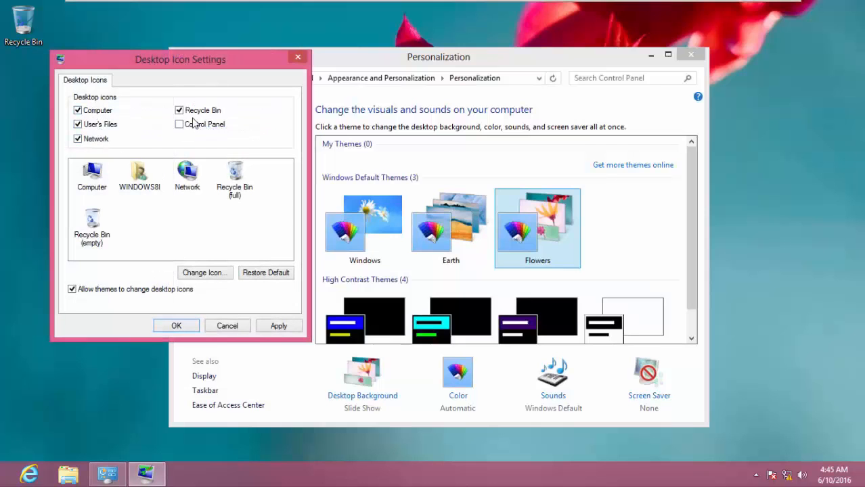
pyautogui.click(195, 125)
pyautogui.click(278, 325)
pyautogui.click(176, 327)
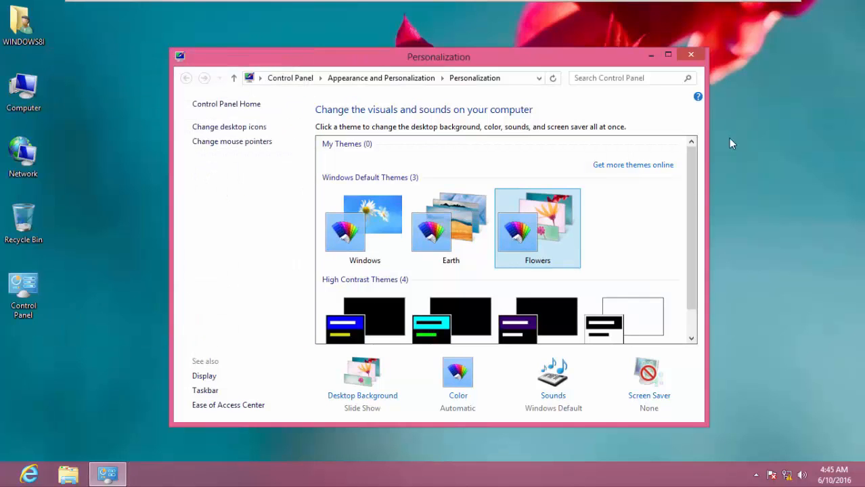
pyautogui.click(697, 56)
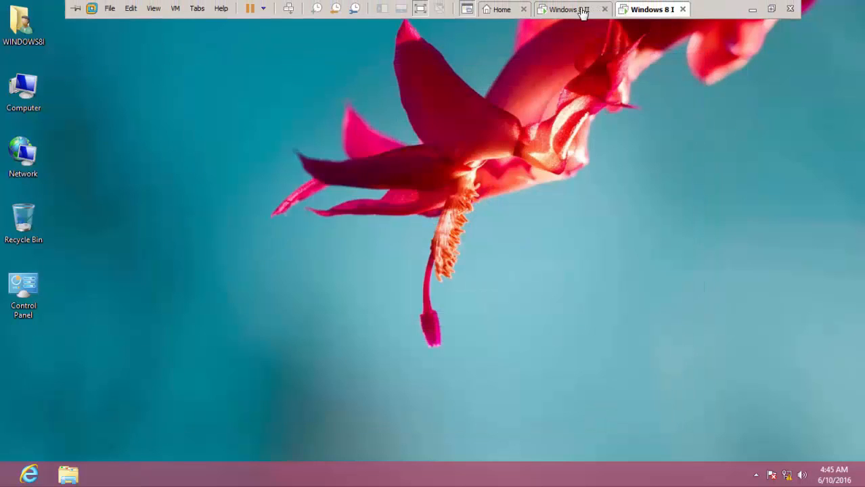
# - Return to Windows 8 II and open the Start screen
pyautogui.click(573, 9)
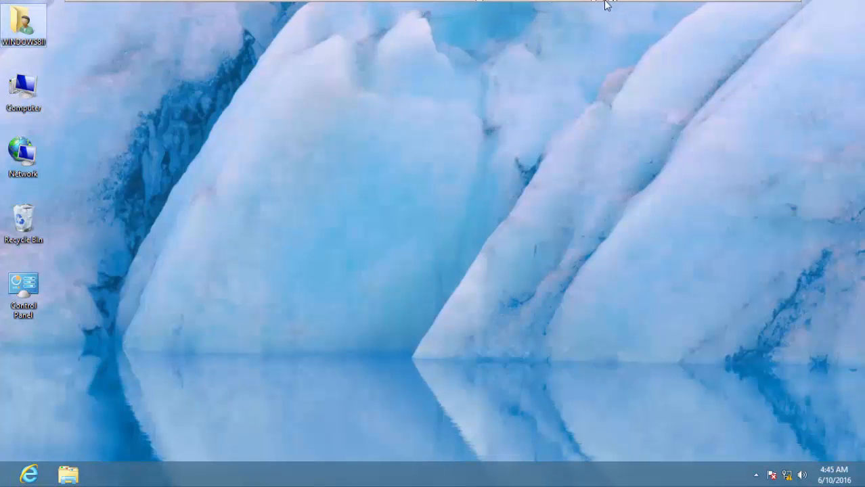
pyautogui.click(638, 8)
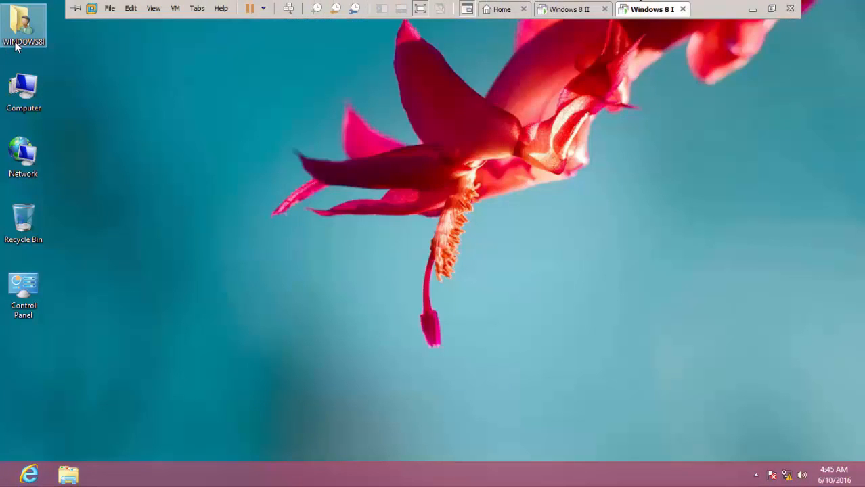
pyautogui.moveTo(665, 4)
pyautogui.click(574, 9)
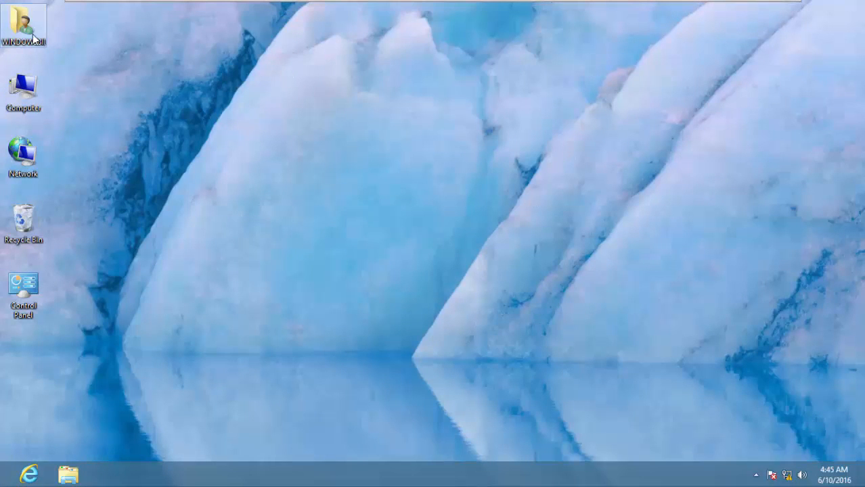
pyautogui.click(660, 9)
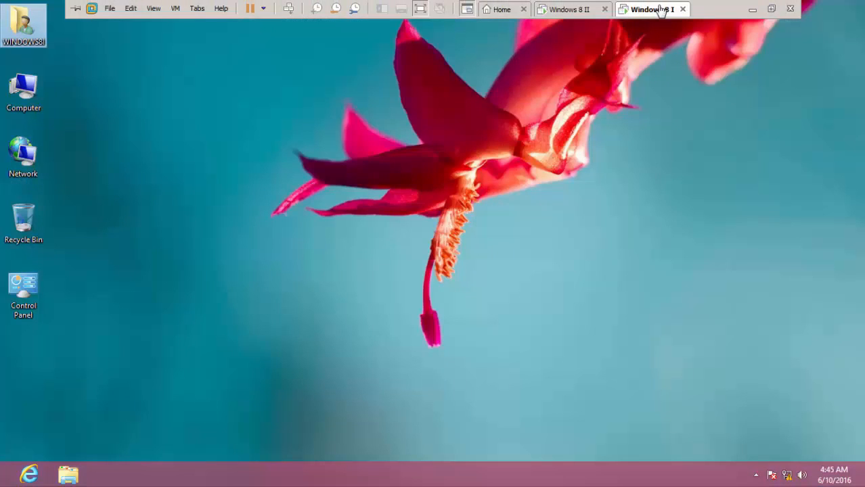
pyautogui.click(572, 9)
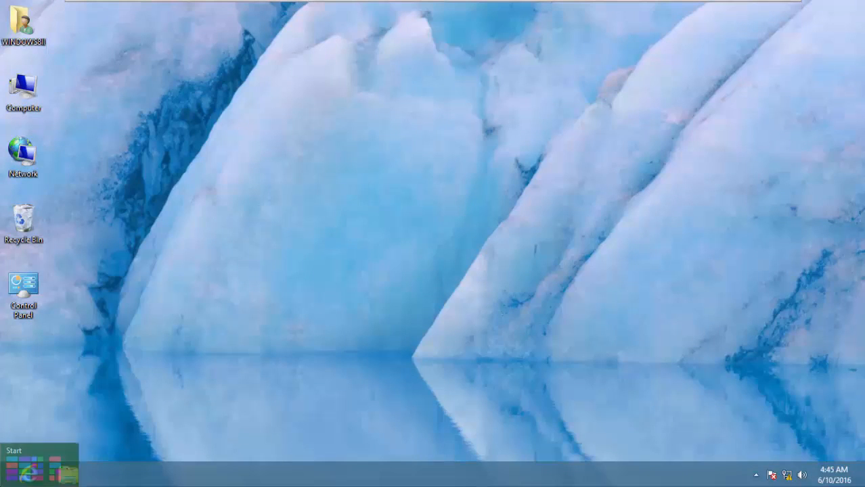
pyautogui.click(2, 484)
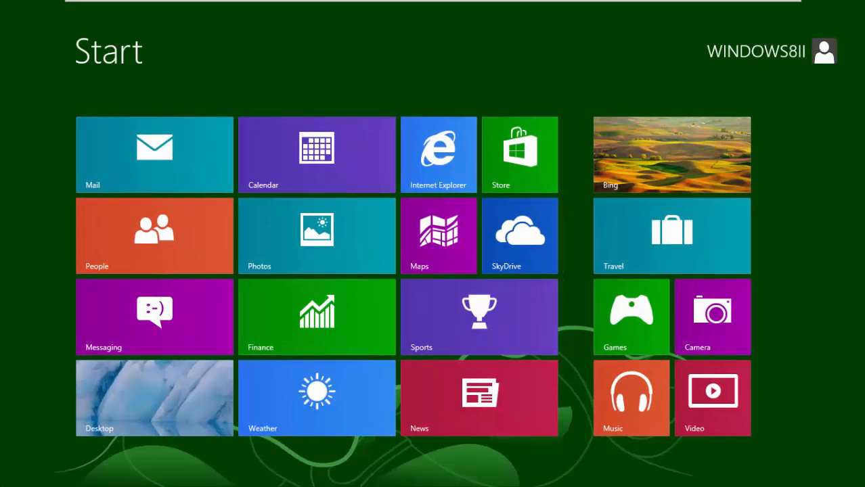
# - Search 'remote' to open and close Remote Desktop Connection, then begin typing mstsc in Run
pyautogui.write('remot')
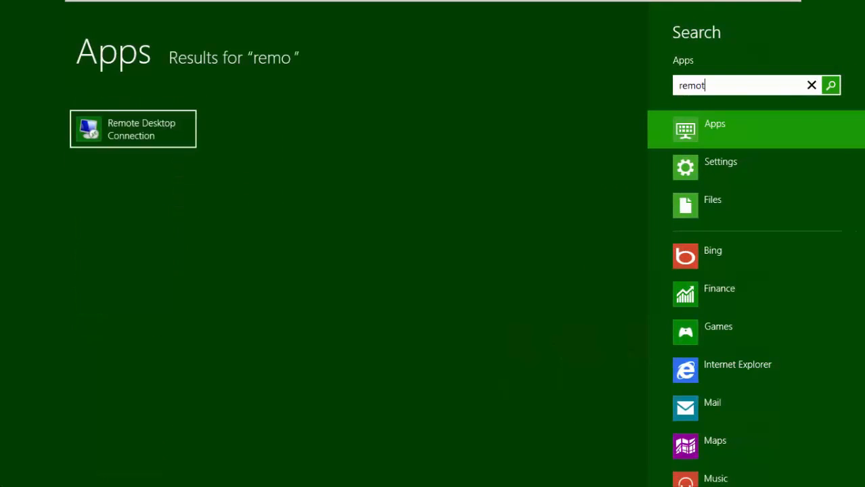
pyautogui.write('e')
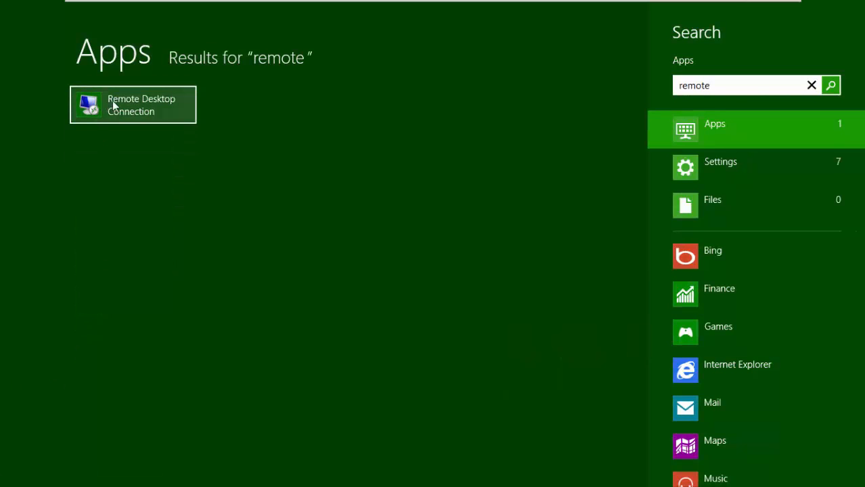
pyautogui.click(148, 107)
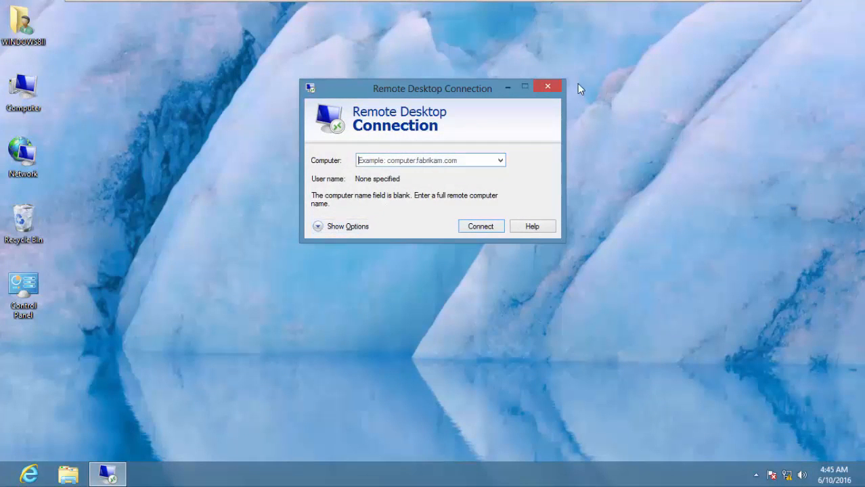
pyautogui.click(554, 86)
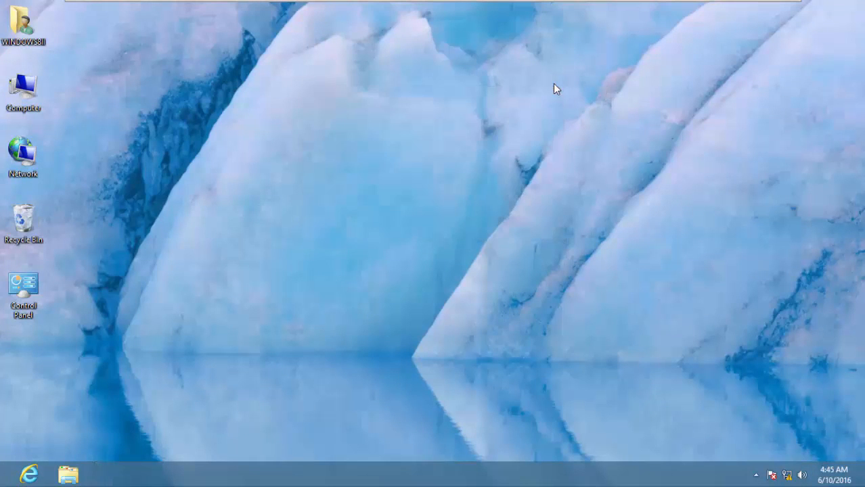
pyautogui.press('super+r')
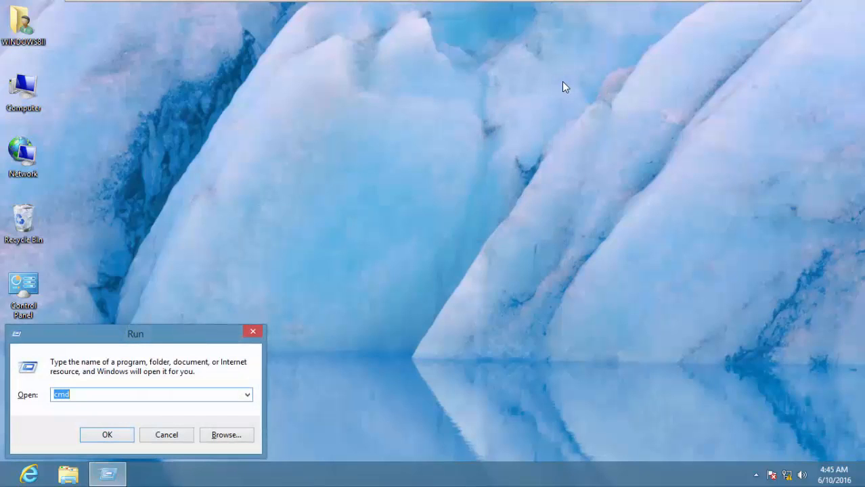
pyautogui.write('mstsc')
# - Attempt a Remote Desktop connection to fe::c:29ff:fea9:e677, dismiss the failure, then switch to Windows 8 I
pyautogui.click(117, 437)
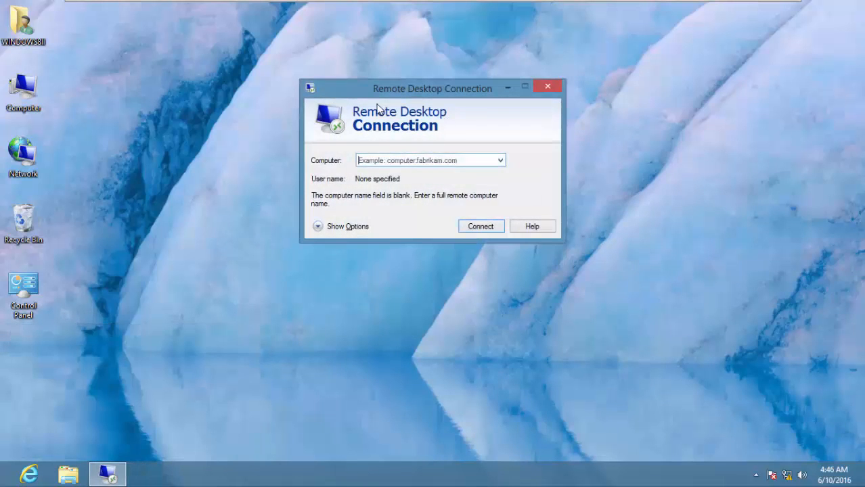
pyautogui.click(338, 227)
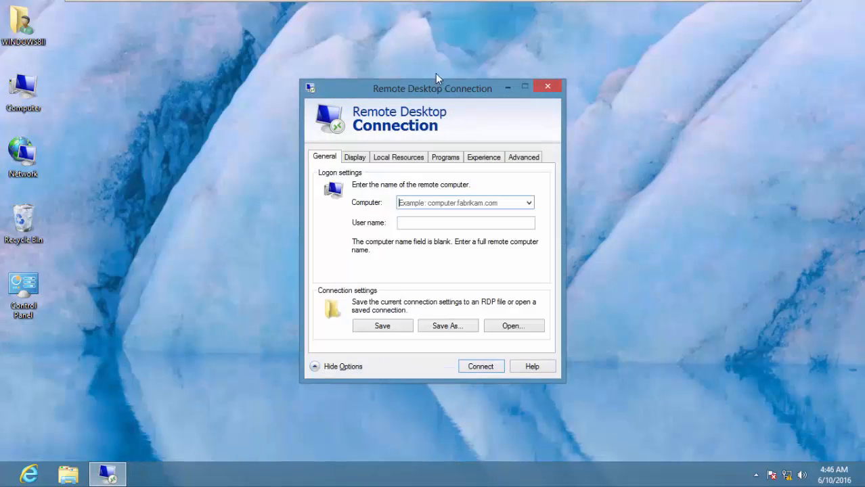
pyautogui.moveTo(428, 93); pyautogui.dragTo(447, 46)
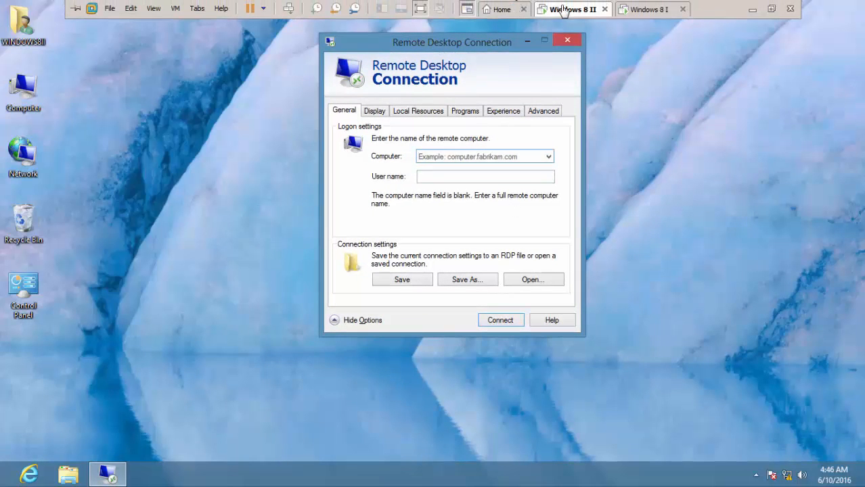
pyautogui.click(651, 9)
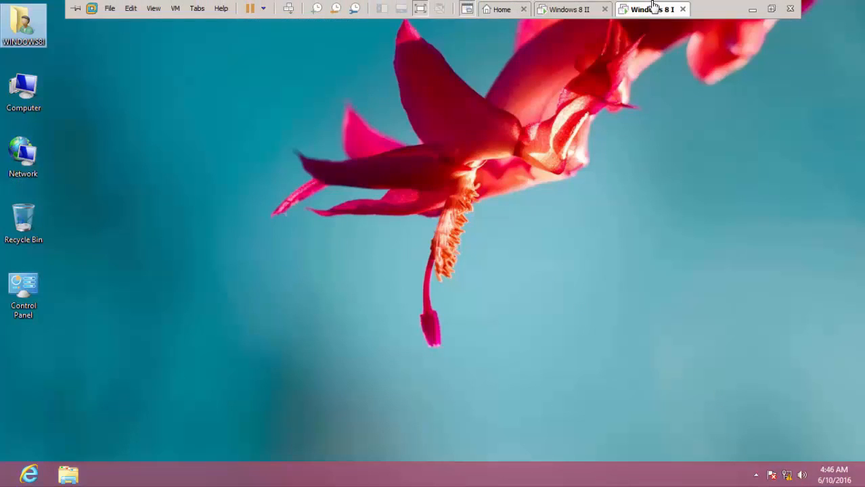
pyautogui.click(574, 11)
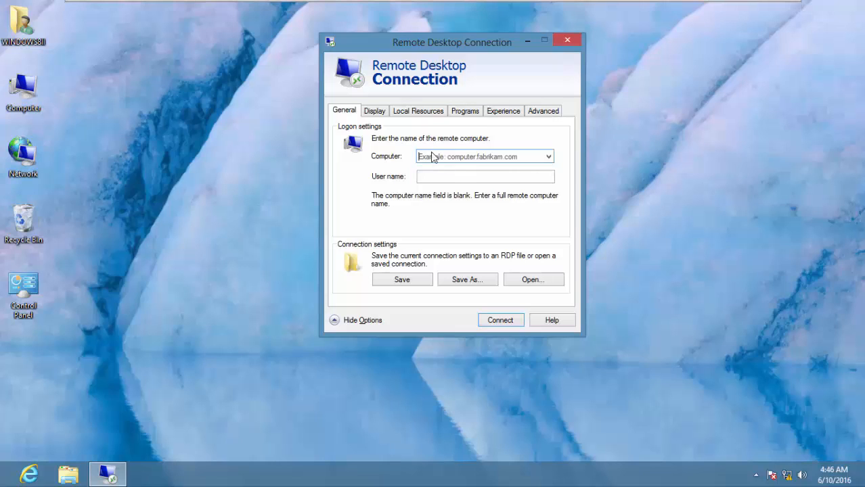
pyautogui.hotkey('ctrl', 'v')
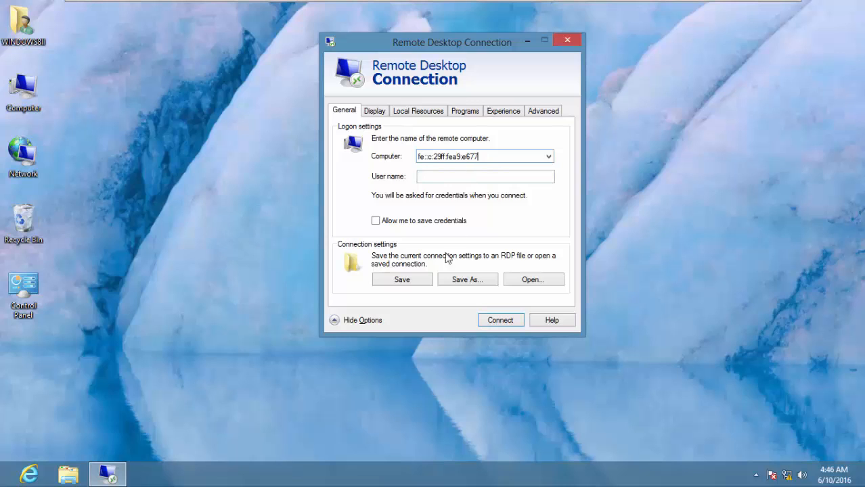
pyautogui.click(500, 324)
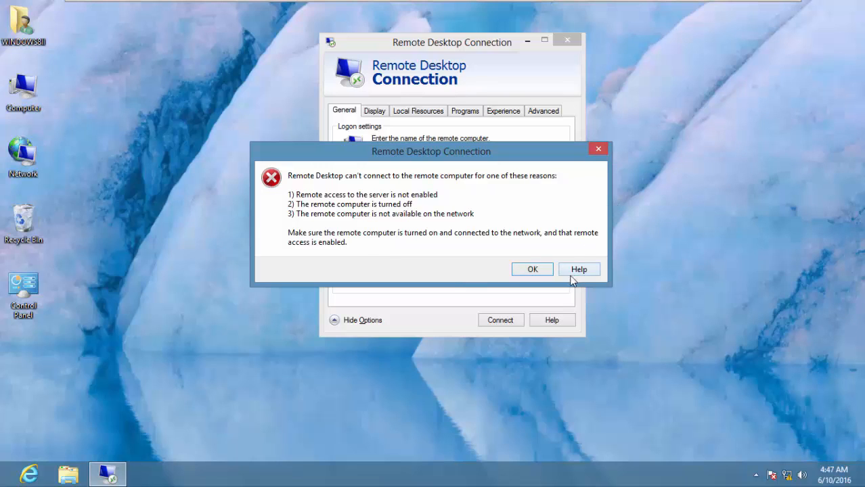
pyautogui.click(528, 272)
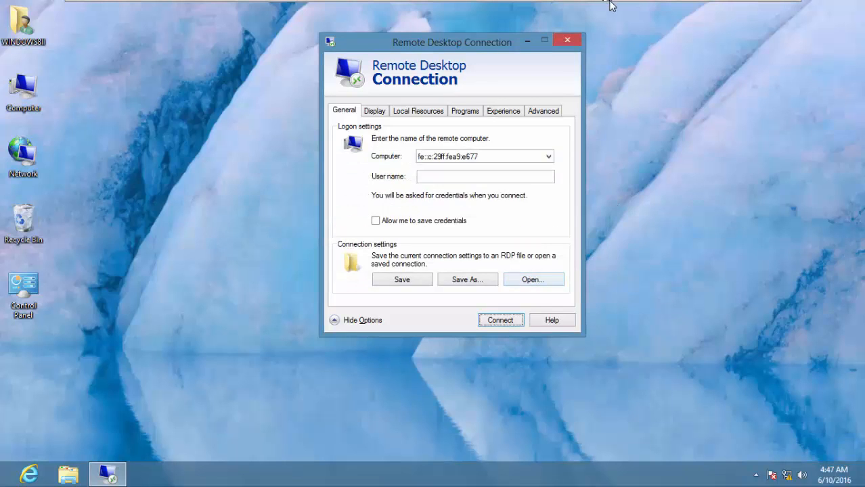
pyautogui.moveTo(609, 5)
pyautogui.click(651, 10)
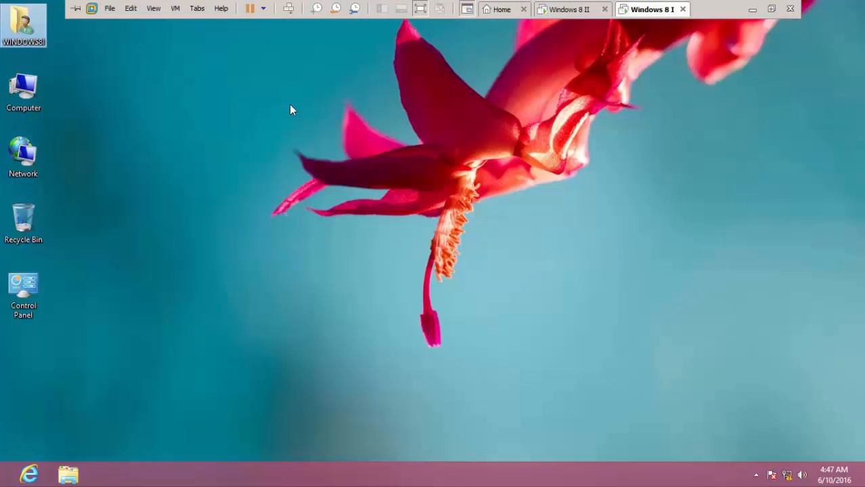
# - In System Properties' Remote tab, allow remote connections with Network Level Authentication unchecked, then close System
pyautogui.rightClick(28, 97)
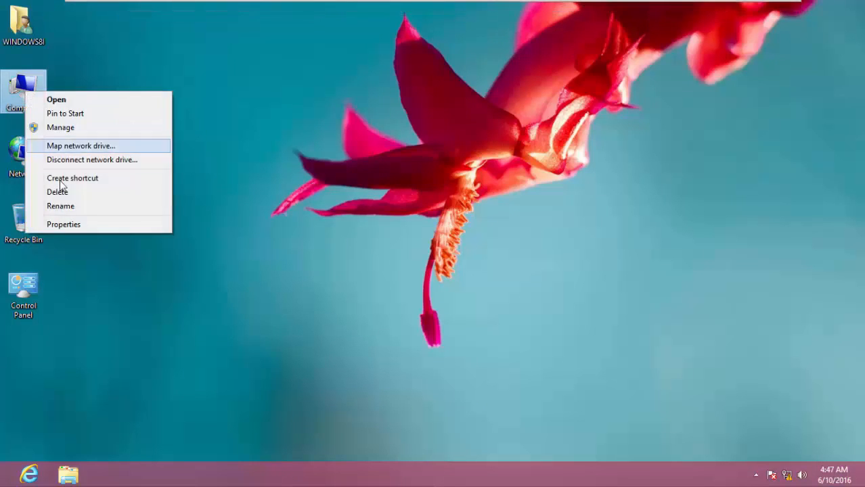
pyautogui.click(81, 228)
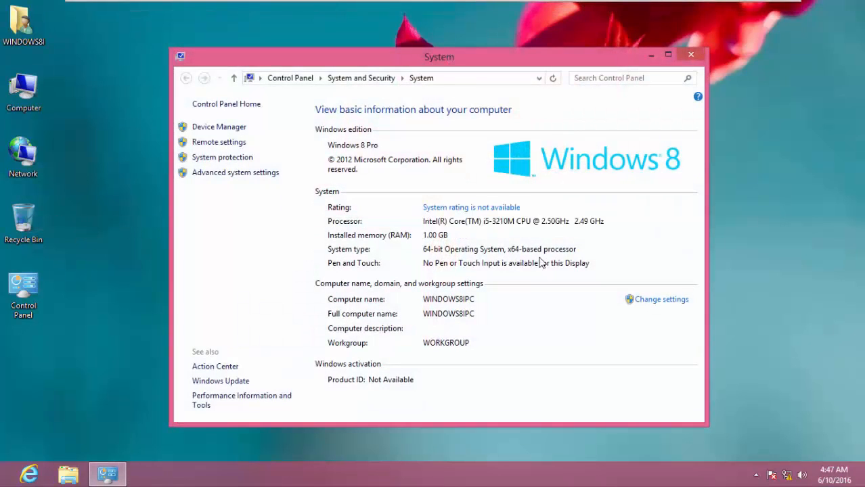
pyautogui.click(672, 301)
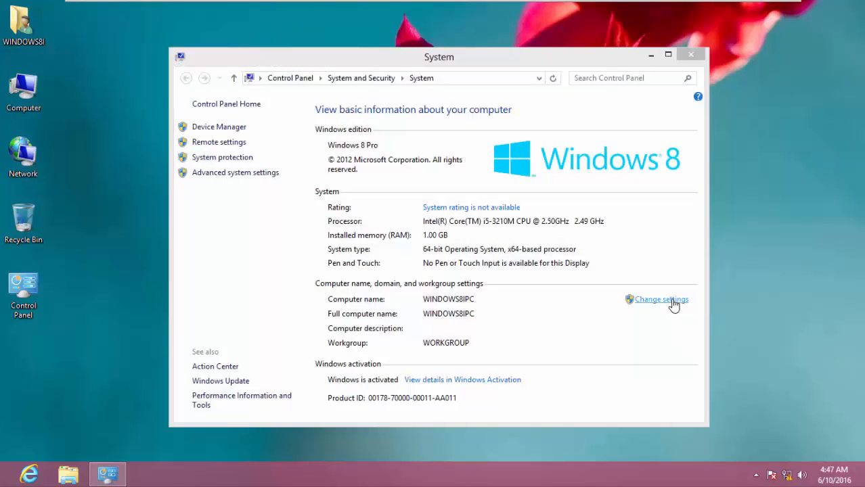
pyautogui.moveTo(178, 73); pyautogui.dragTo(403, 78)
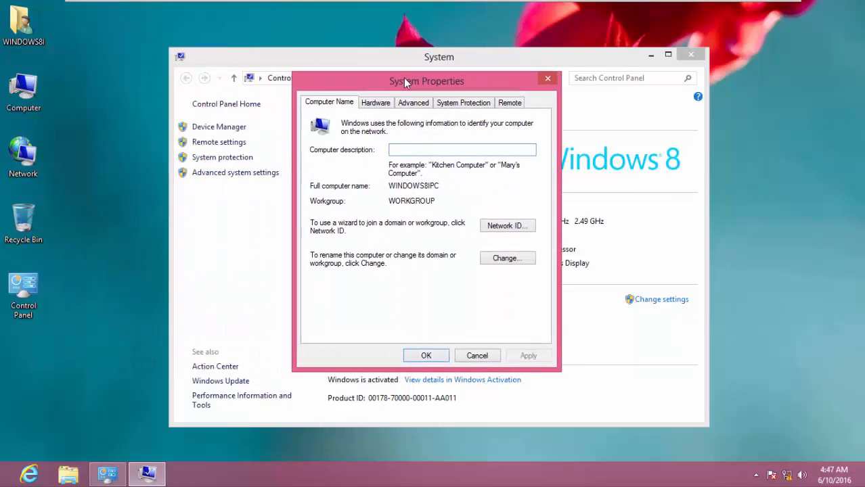
pyautogui.click(512, 103)
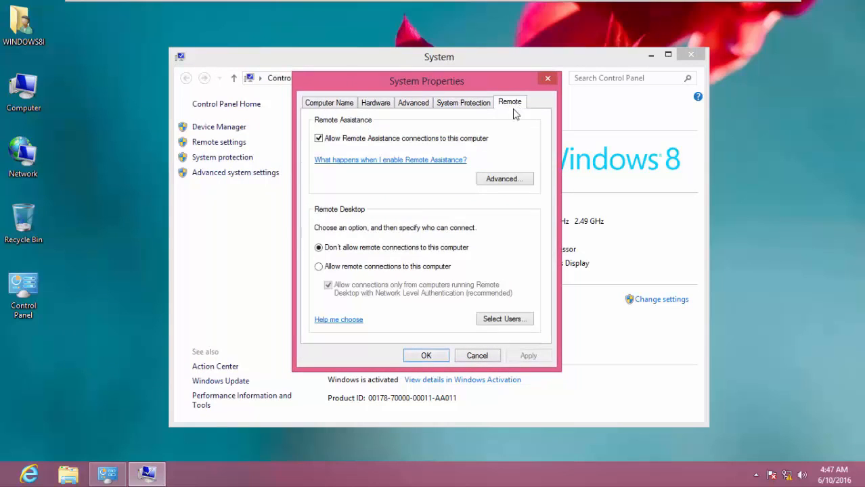
pyautogui.click(318, 267)
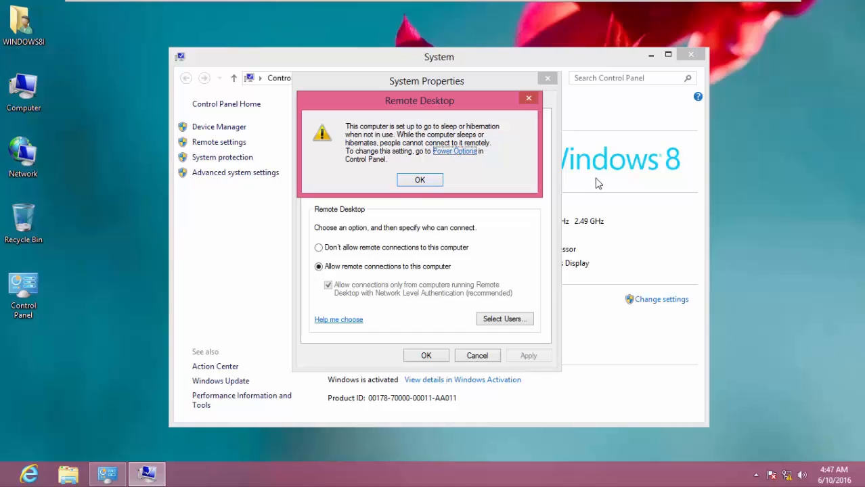
pyautogui.click(426, 180)
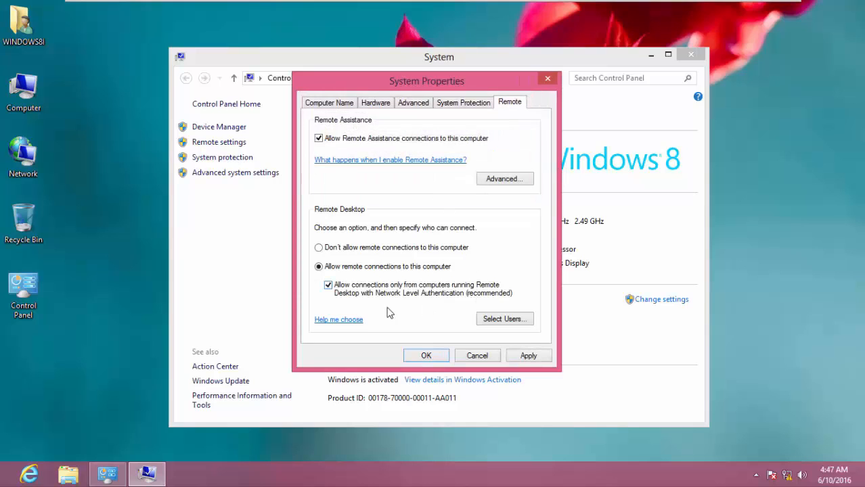
pyautogui.click(327, 285)
pyautogui.click(532, 356)
pyautogui.click(424, 355)
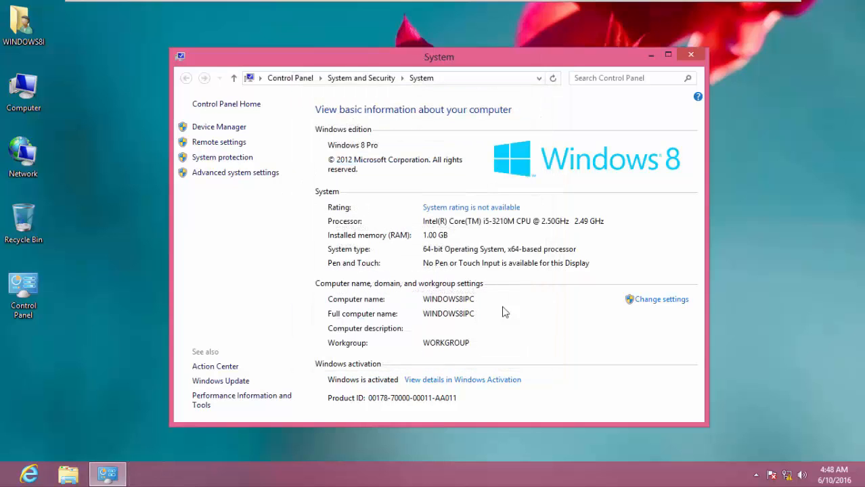
pyautogui.click(690, 56)
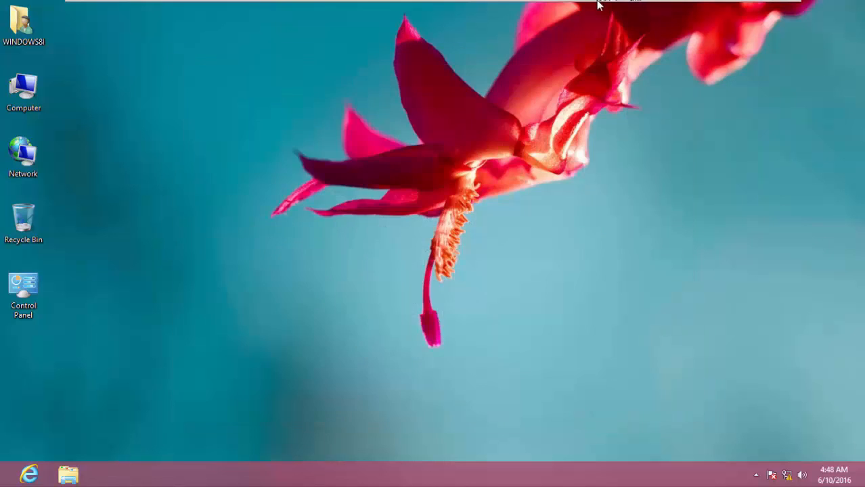
# - On Windows 8 II, open the Computer's System properties and its remote settings
pyautogui.moveTo(598, 4)
pyautogui.click(572, 9)
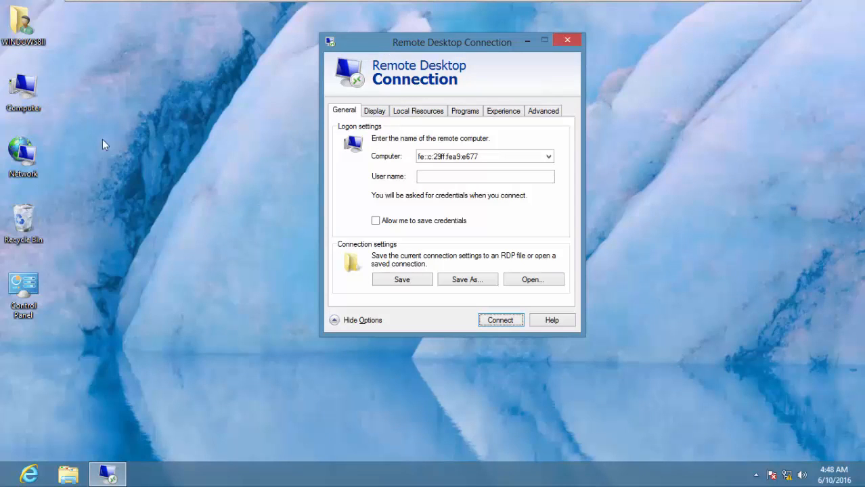
pyautogui.rightClick(22, 97)
pyautogui.click(58, 224)
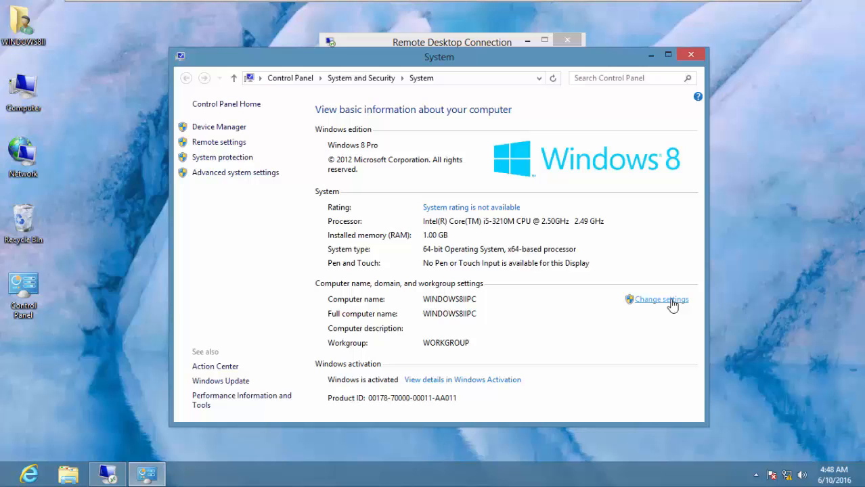
pyautogui.click(661, 299)
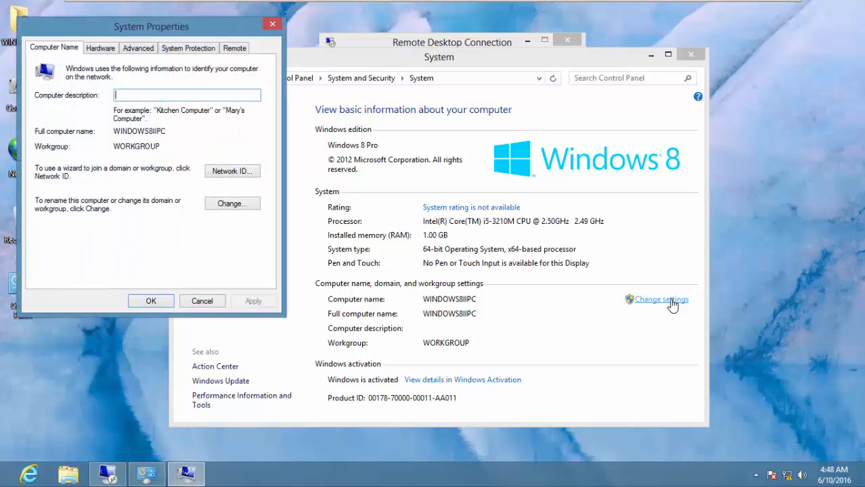
# - Allow Remote Desktop connections without Network Level Authentication, apply, and close System
pyautogui.click(234, 48)
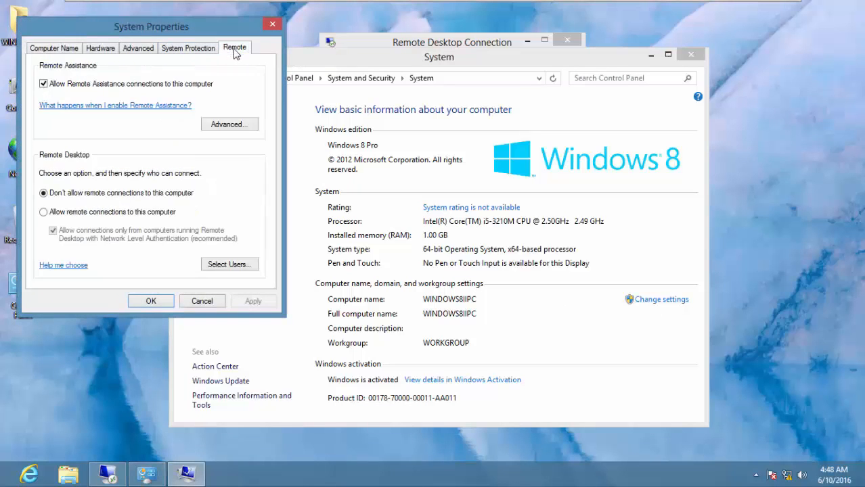
pyautogui.click(43, 213)
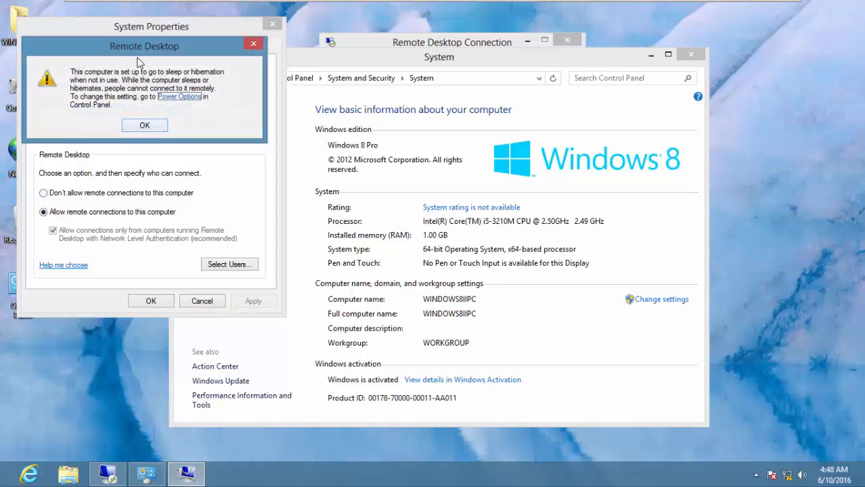
pyautogui.click(145, 126)
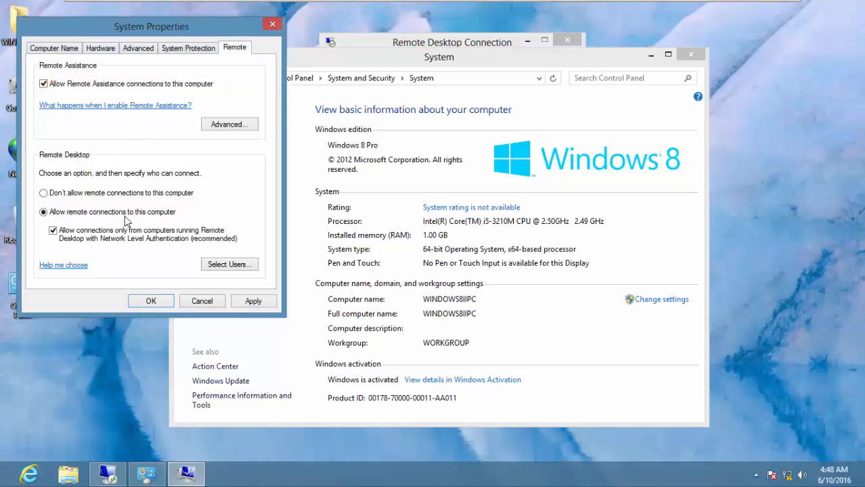
pyautogui.click(53, 231)
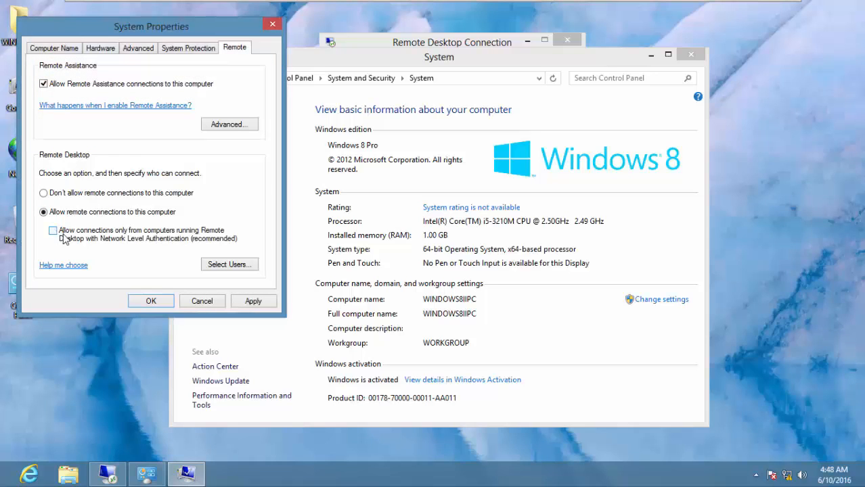
pyautogui.click(261, 305)
pyautogui.click(150, 301)
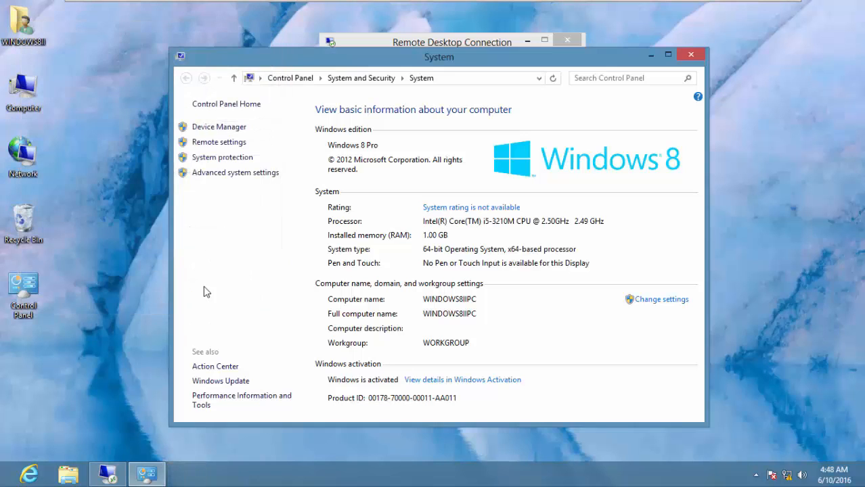
pyautogui.click(691, 55)
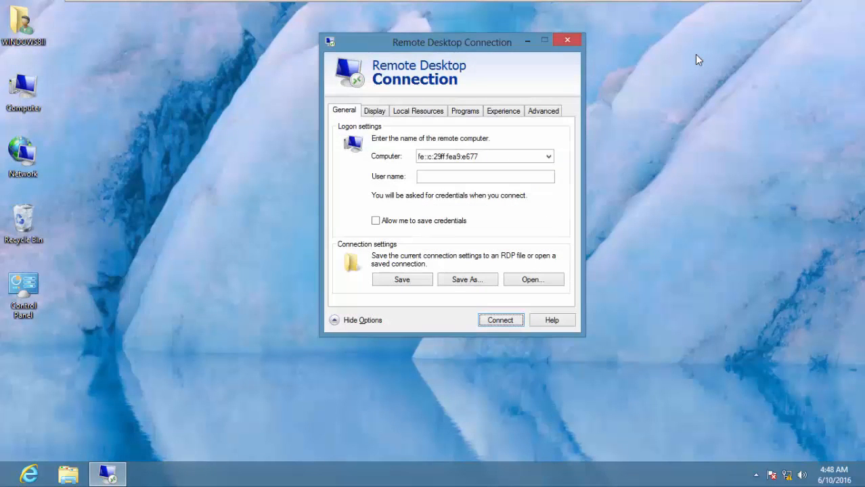
# - Start the Remote Desktop connection to Windows 8 I and enter the remote user name and password
pyautogui.click(507, 325)
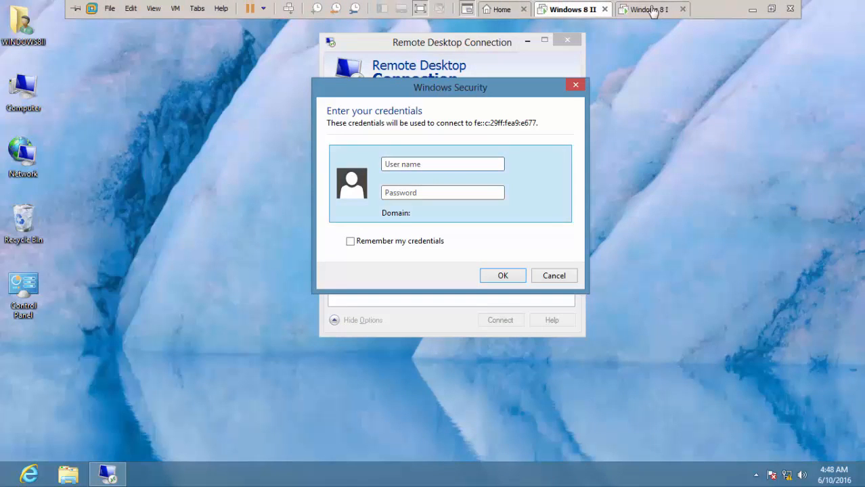
pyautogui.click(646, 6)
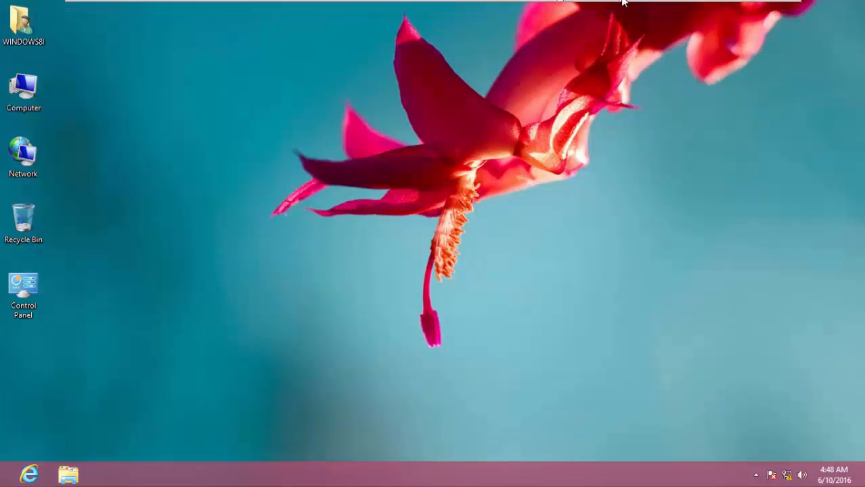
pyautogui.click(576, 9)
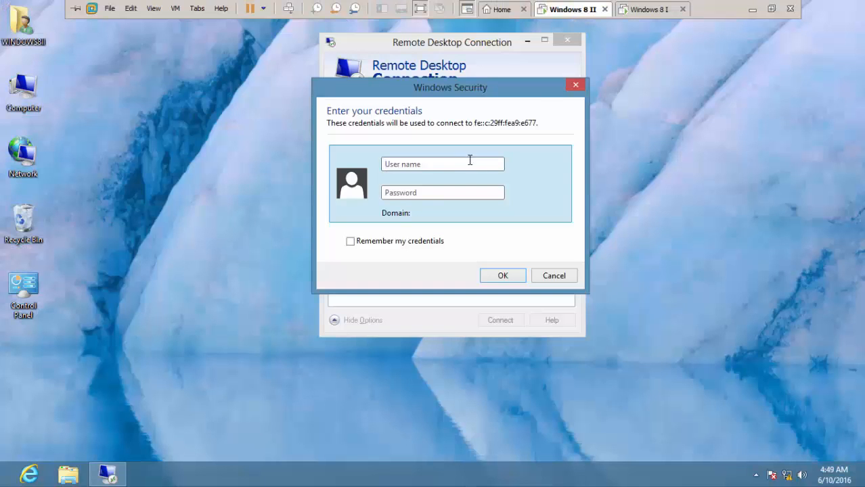
pyautogui.write('WI')
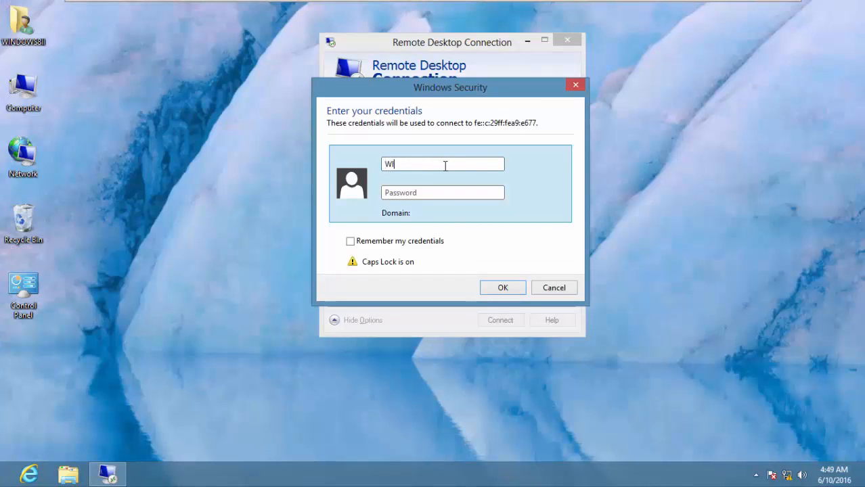
pyautogui.write('NDOWS8I')
pyautogui.press('capslock')
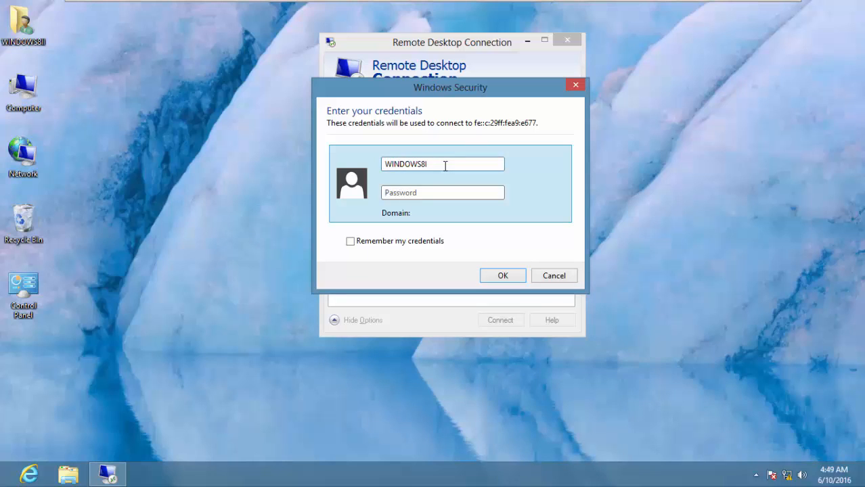
pyautogui.write('password')
# - Submit the credentials and accept the certificate warning to connect to Windows 8 I
pyautogui.click(503, 277)
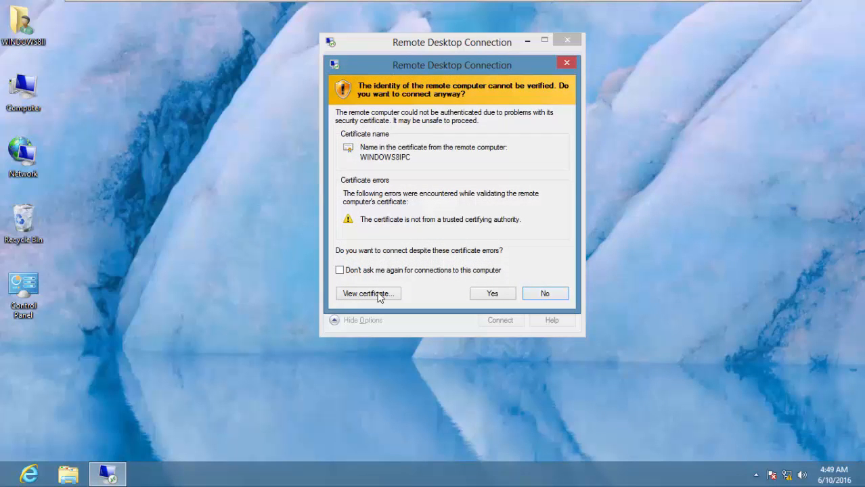
pyautogui.moveTo(594, 4)
pyautogui.click(492, 295)
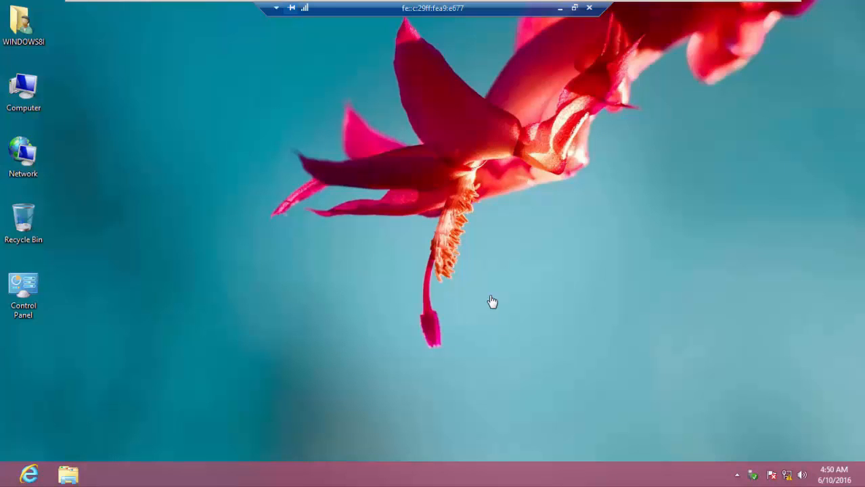
# - Window and centre the remote session, check Windows 8 I, then toggle the session full-screen and back
pyautogui.click(574, 7)
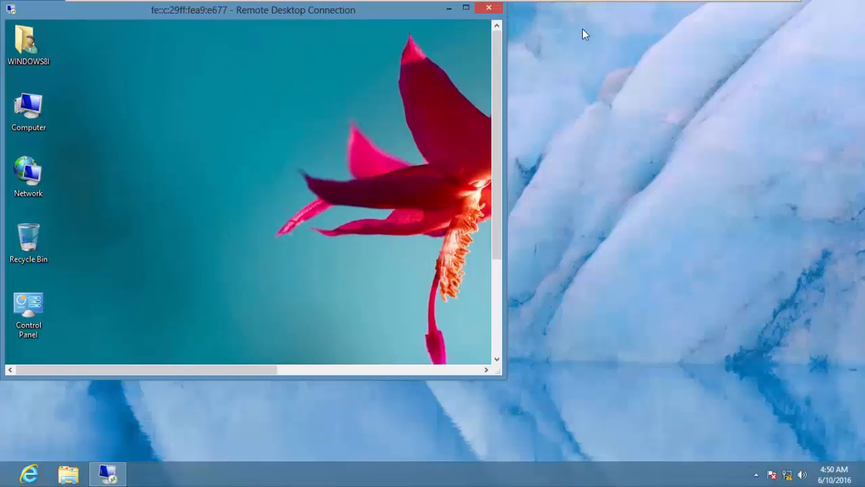
pyautogui.moveTo(401, 11); pyautogui.dragTo(603, 70)
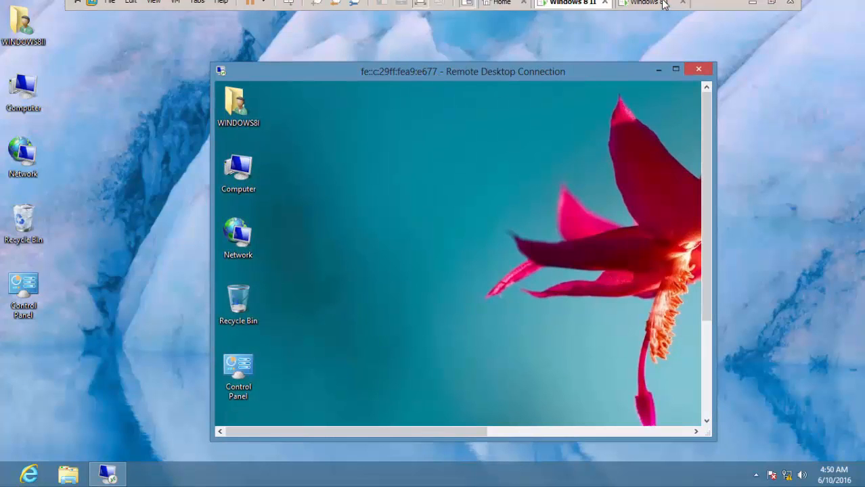
pyautogui.click(637, 9)
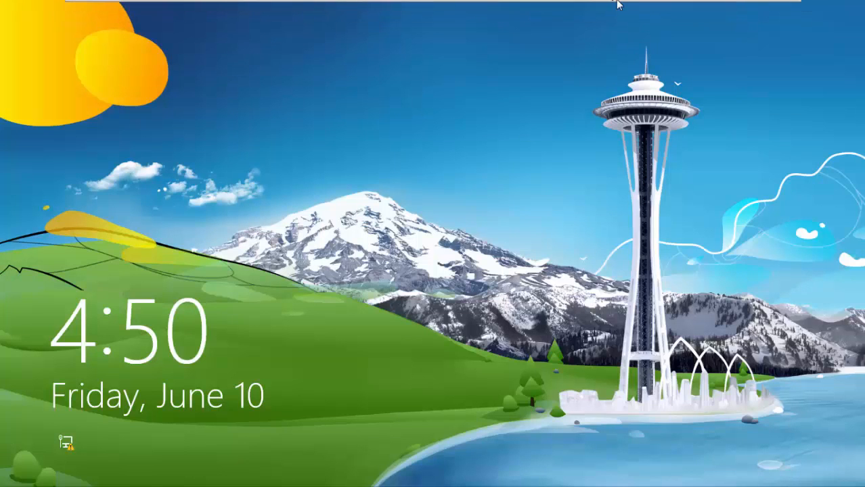
pyautogui.moveTo(613, 2)
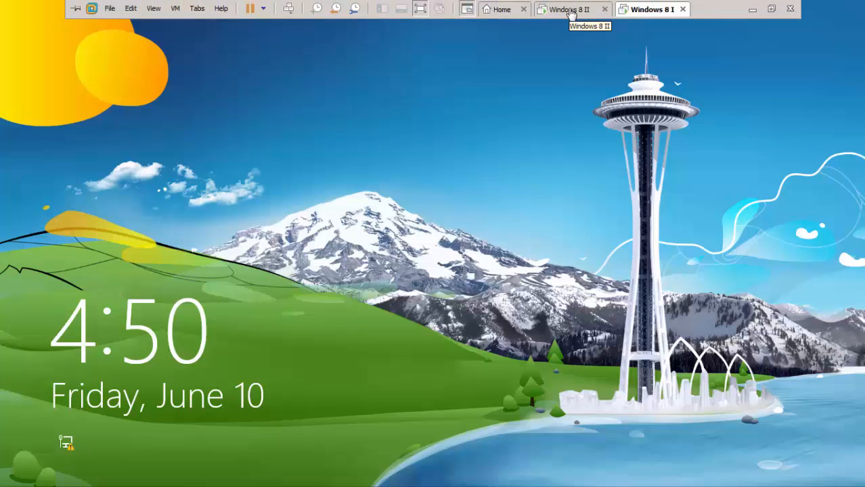
pyautogui.click(572, 10)
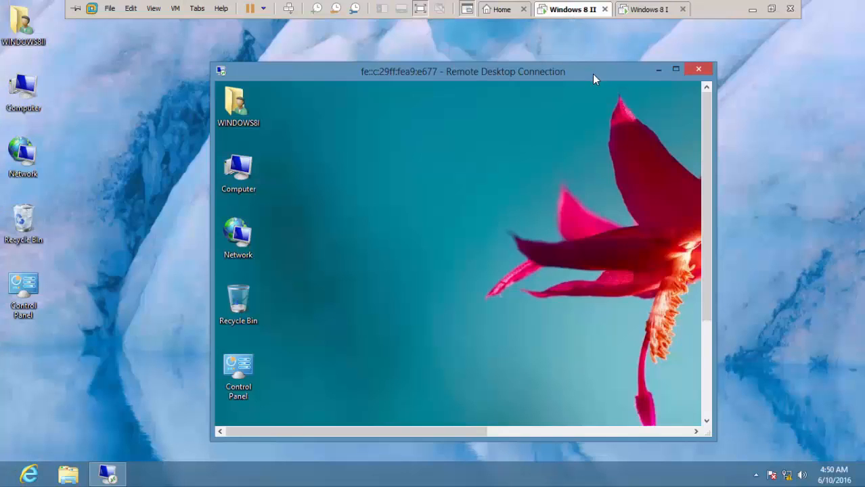
pyautogui.click(675, 69)
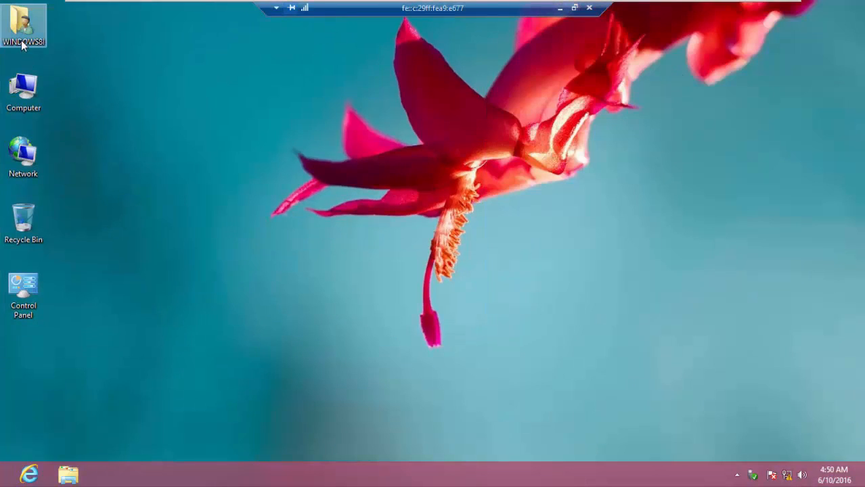
pyautogui.click(575, 8)
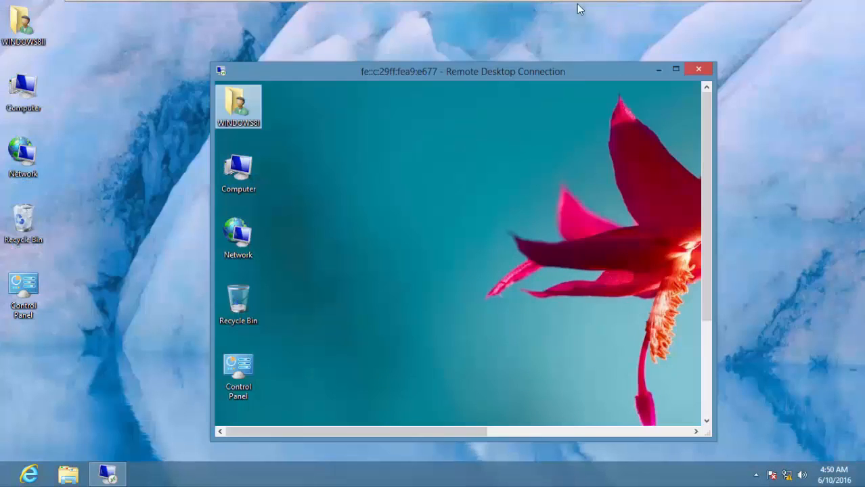
pyautogui.click(22, 40)
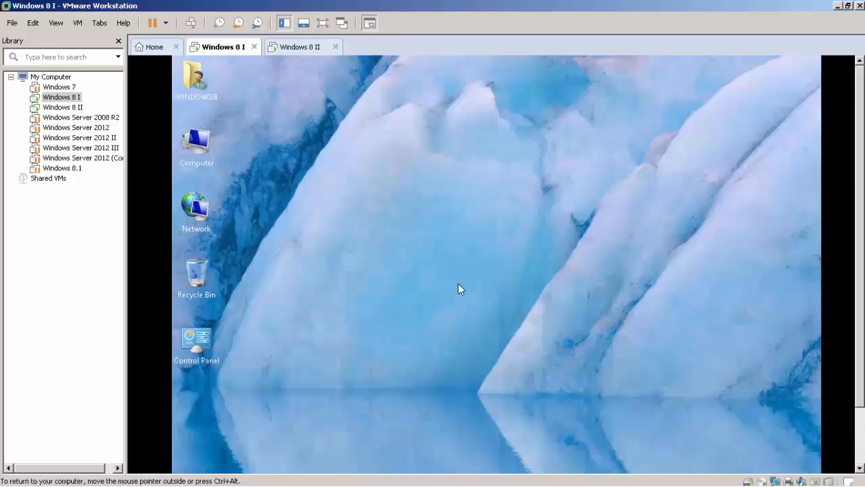
# - Put the Windows 8 II guest into full-screen mode with Ctrl+Alt+Enter
pyautogui.hotkey('ctrl', 'alt', 'Return')
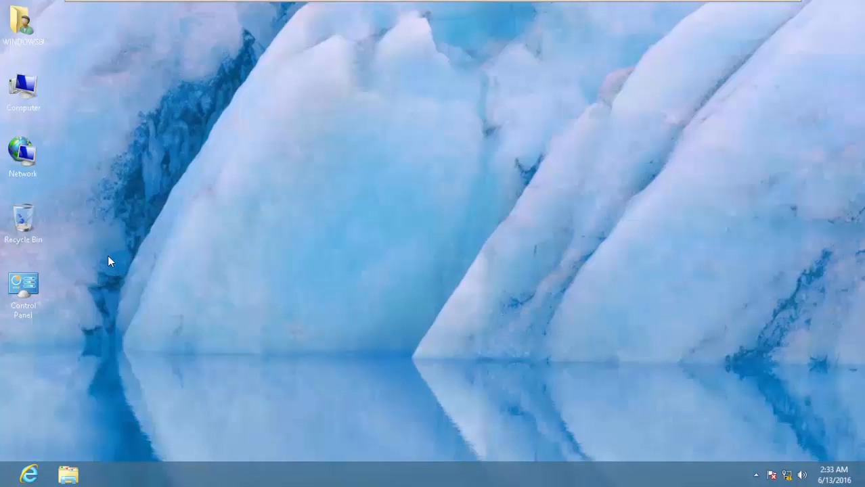
# - Open Control Panel in Large icons view and go to Troubleshooting
pyautogui.doubleClick(33, 284)
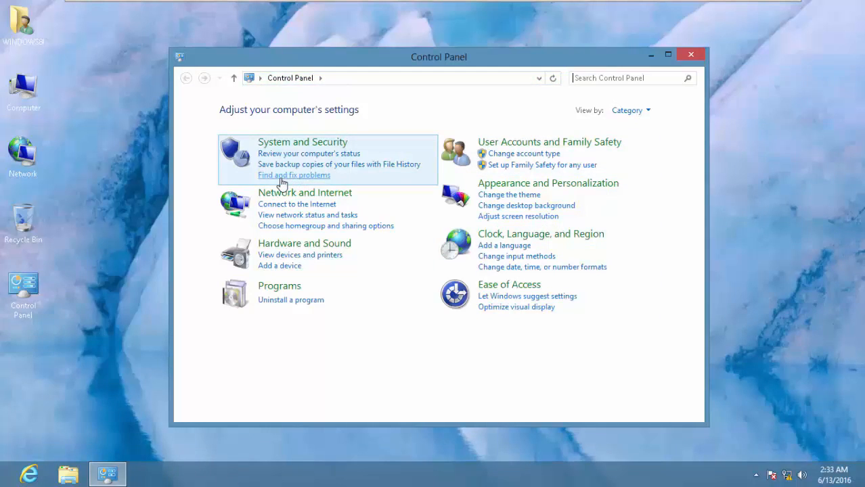
pyautogui.click(632, 111)
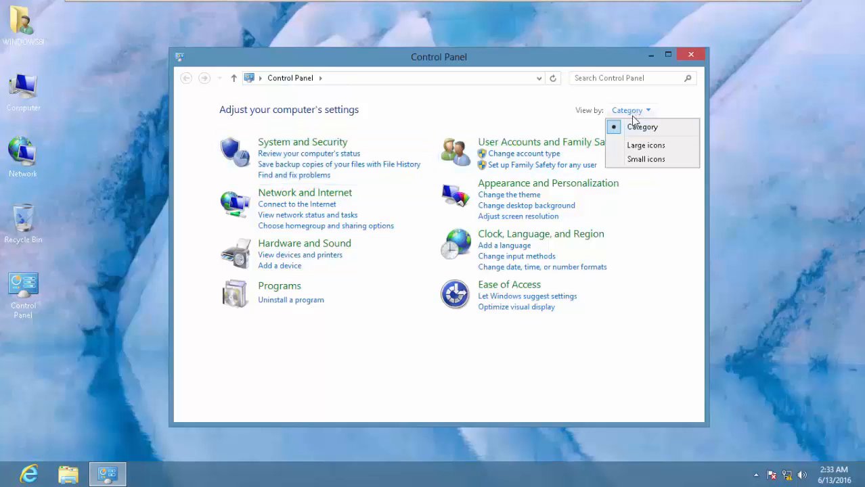
pyautogui.click(639, 145)
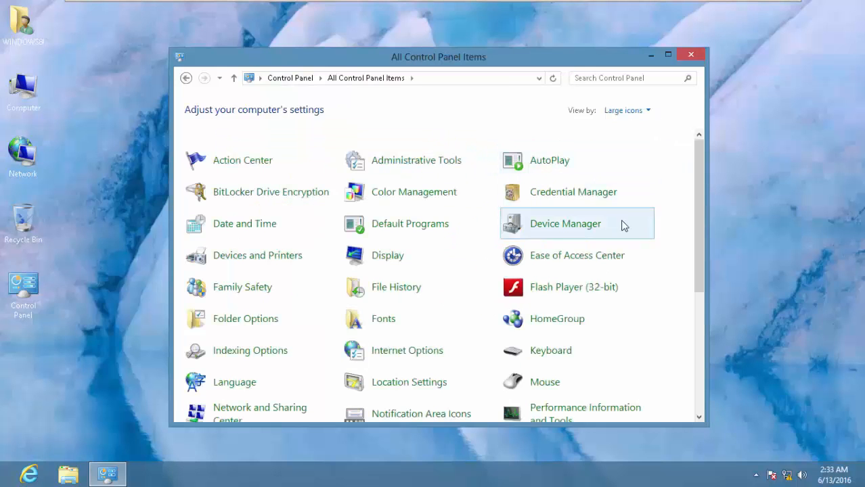
pyautogui.scroll(-5, 624, 226)
pyautogui.scroll(-1, 610, 242)
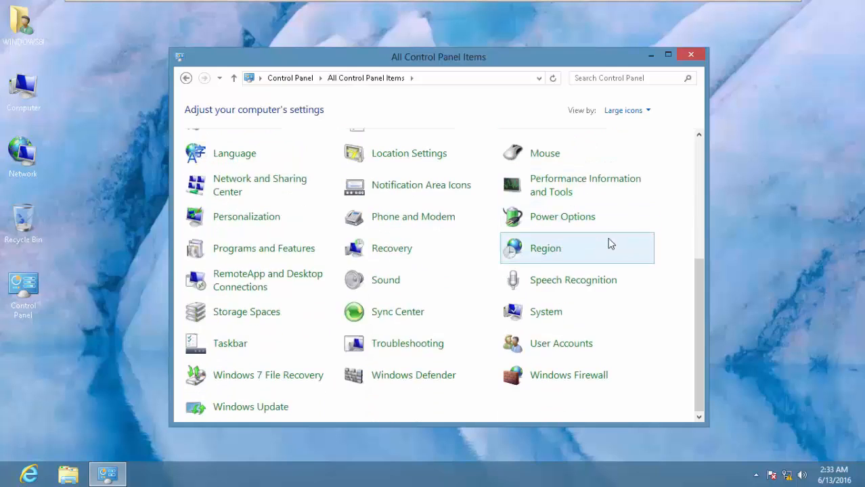
pyautogui.click(407, 345)
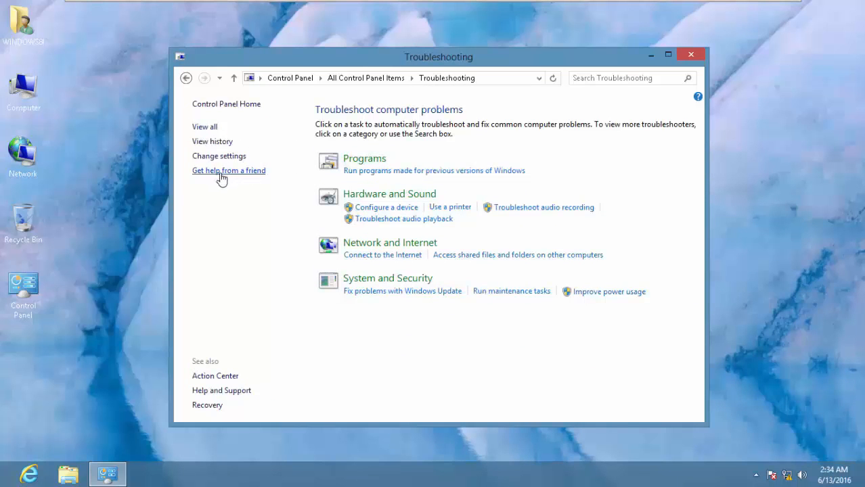
# - Return Control Panel to Category view and open Troubleshooting under System and Security
pyautogui.click(185, 78)
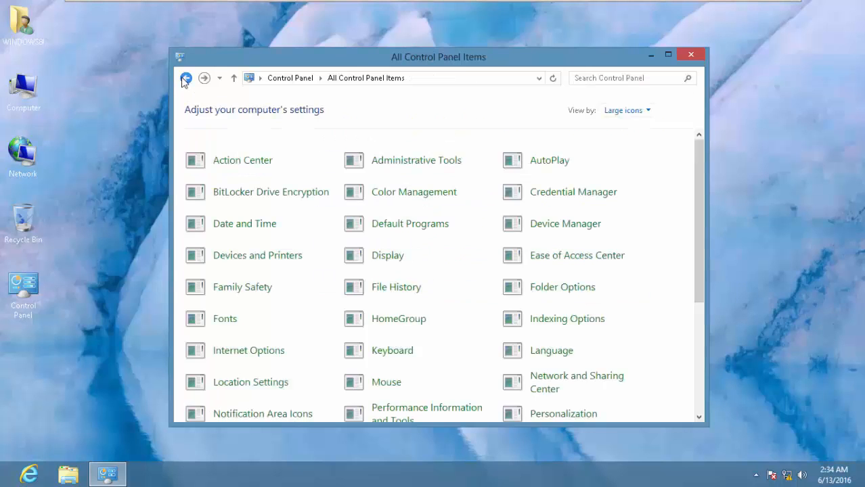
pyautogui.click(626, 110)
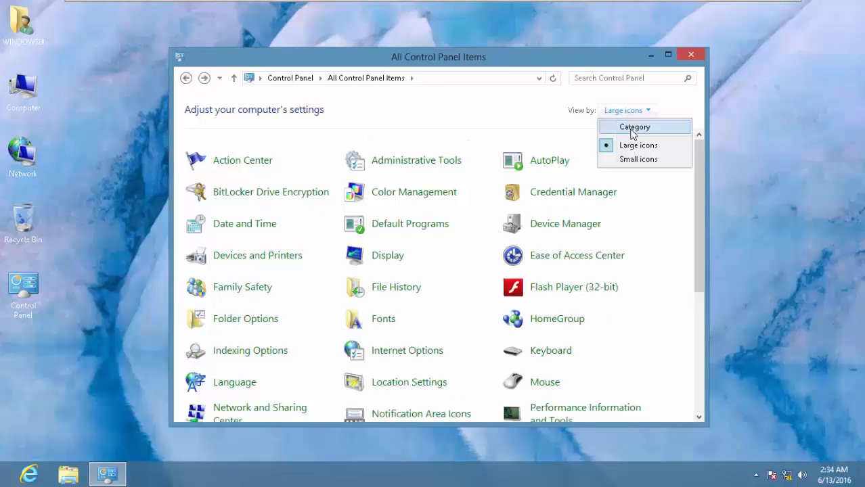
pyautogui.click(632, 128)
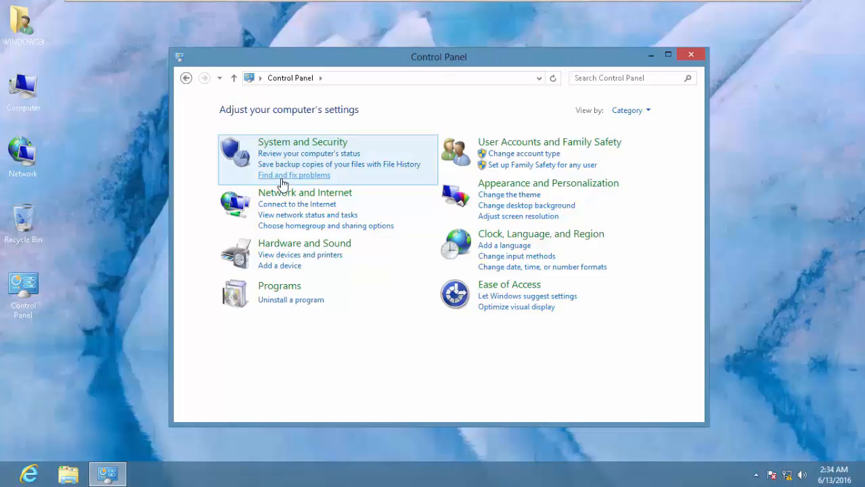
pyautogui.click(282, 177)
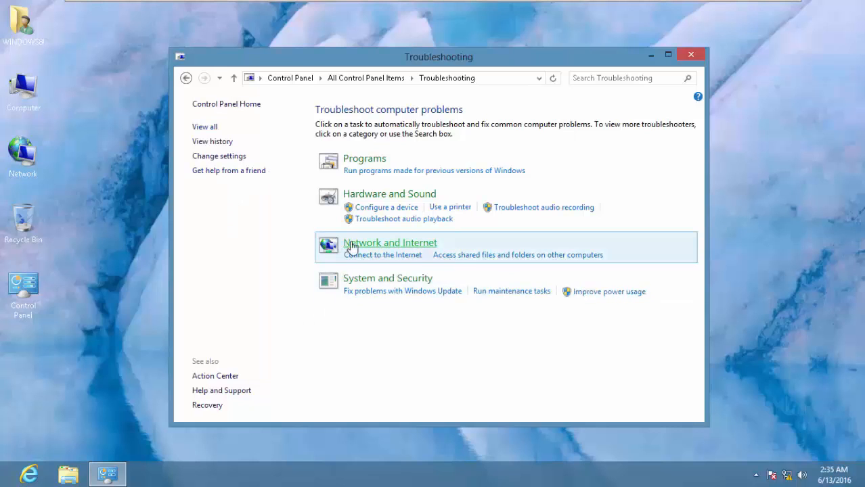
# - Open Remote Assistance, attempt an invitation, and dismiss the not-set-up-for-invitations warning
pyautogui.click(217, 172)
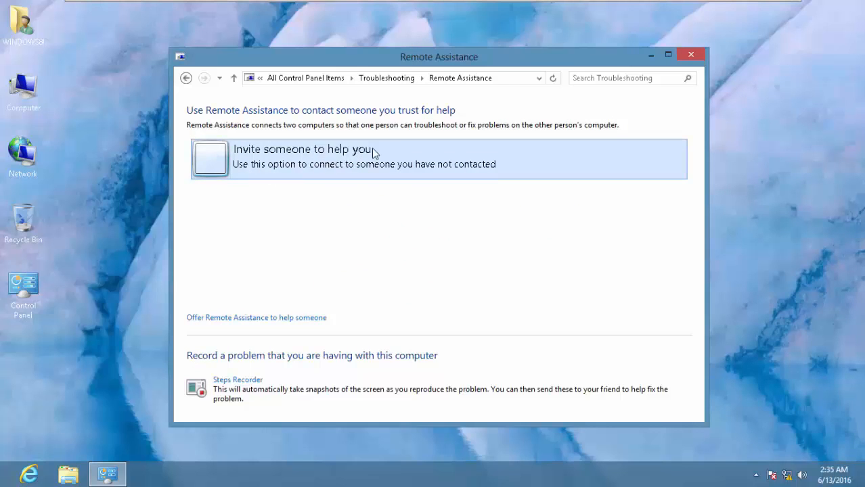
pyautogui.click(276, 169)
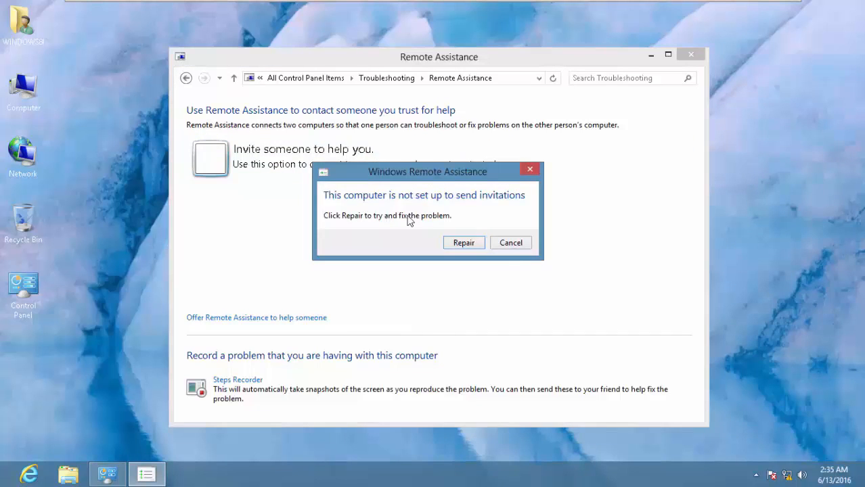
pyautogui.click(512, 244)
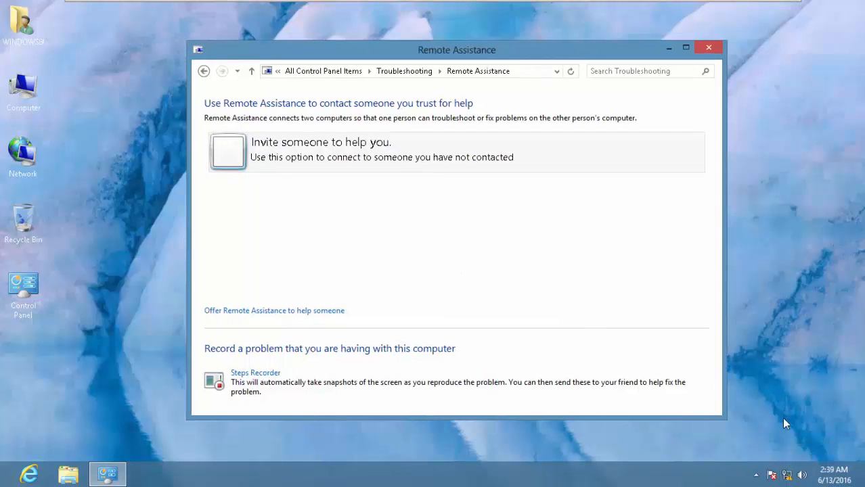
pyautogui.moveTo(788, 476)
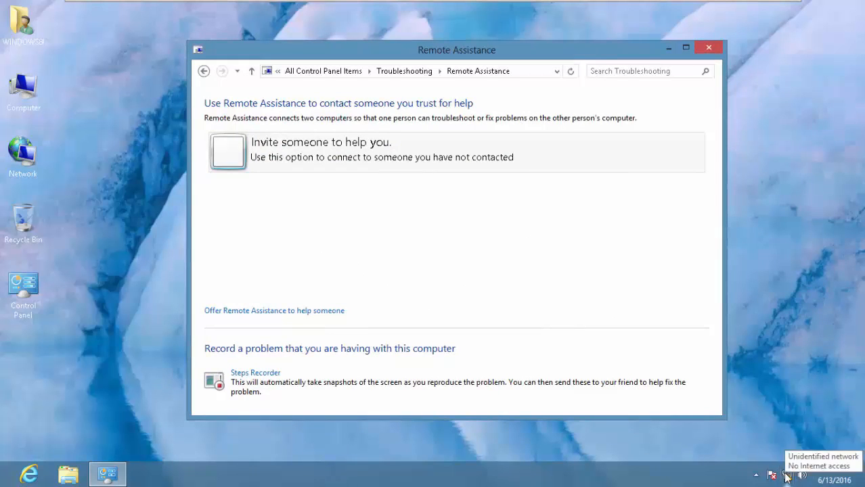
# - Open Windows Firewall's allowed apps list from the Network and Sharing Center
pyautogui.rightClick(787, 476)
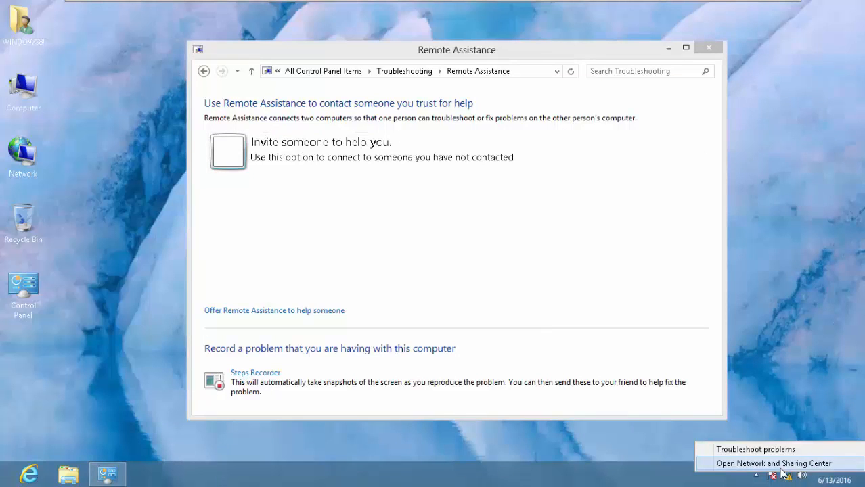
pyautogui.click(782, 467)
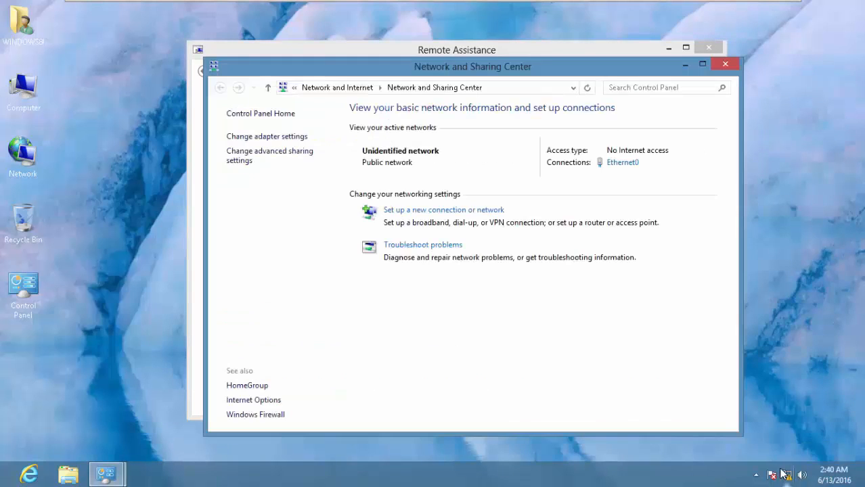
pyautogui.click(250, 417)
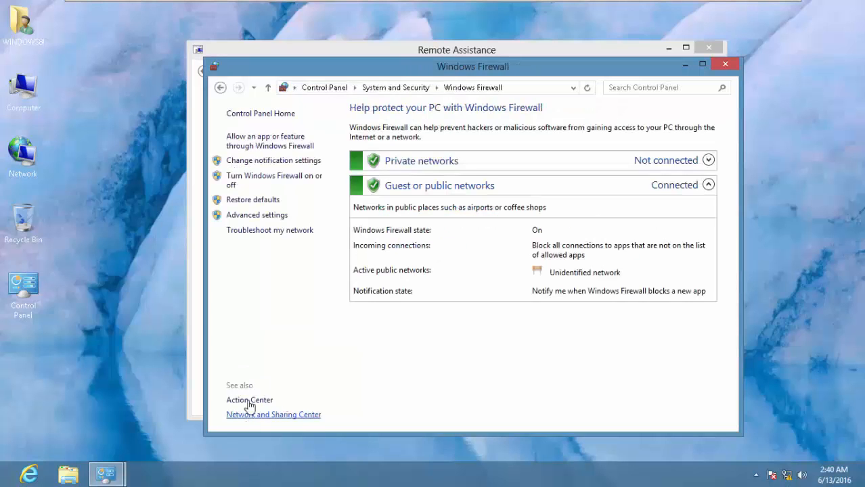
pyautogui.click(278, 143)
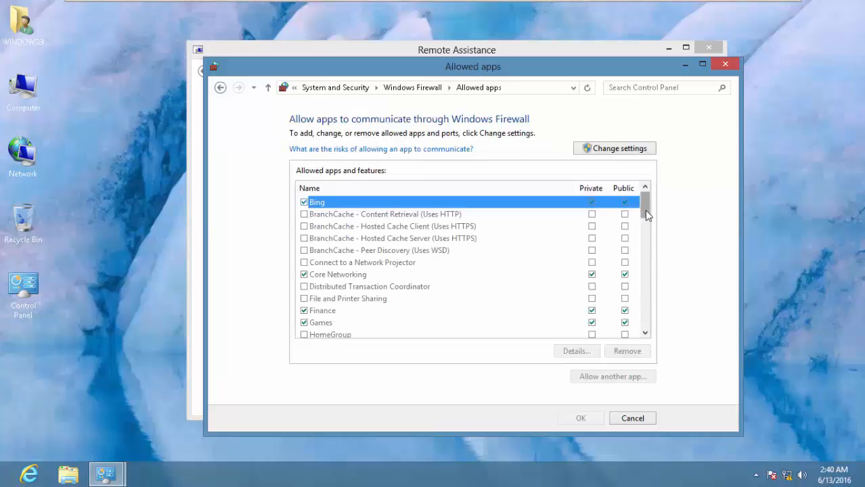
pyautogui.moveTo(646, 215); pyautogui.dragTo(645, 274)
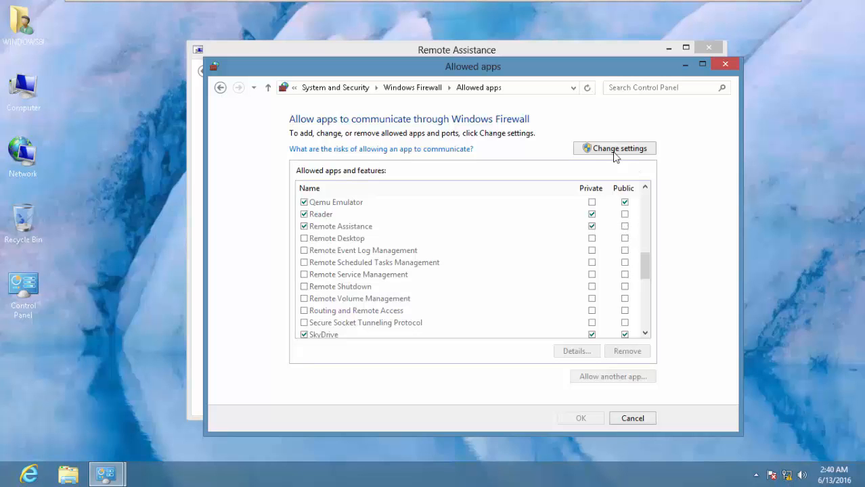
pyautogui.moveTo(493, 72); pyautogui.dragTo(658, 96)
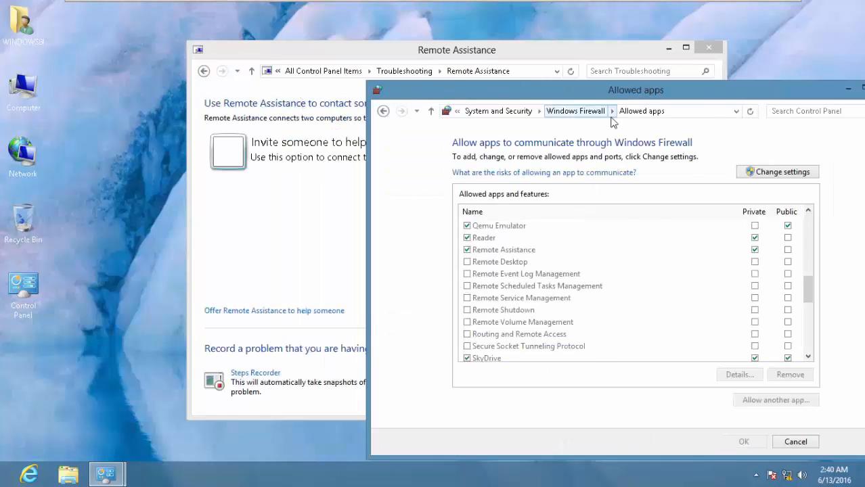
pyautogui.moveTo(582, 90); pyautogui.dragTo(451, 81)
# - Allow Remote Assistance through the firewall on public networks and save the change
pyautogui.rightClick(787, 475)
pyautogui.click(797, 467)
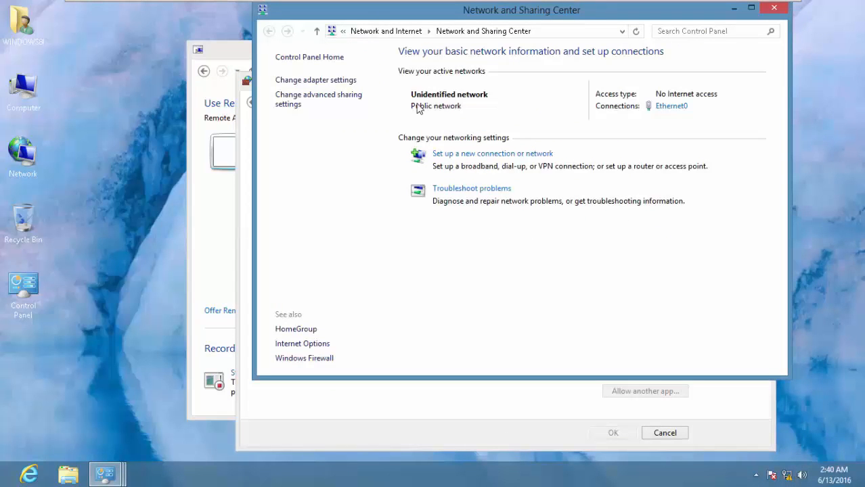
pyautogui.click(773, 8)
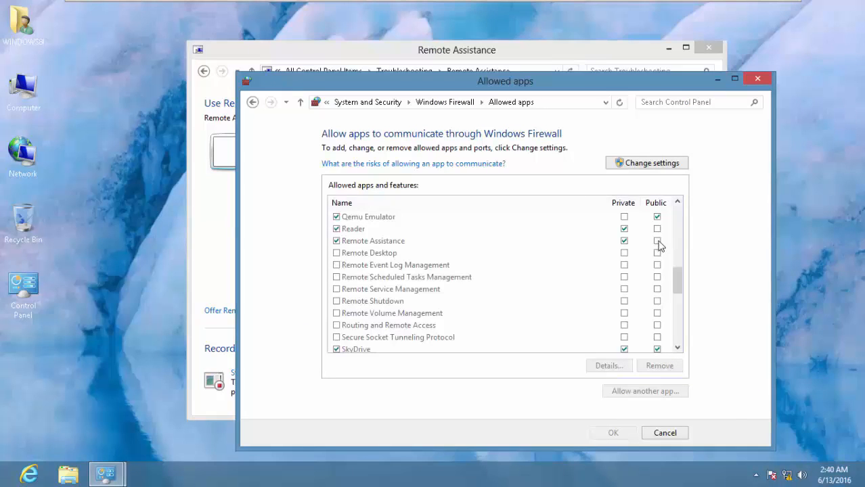
pyautogui.click(660, 245)
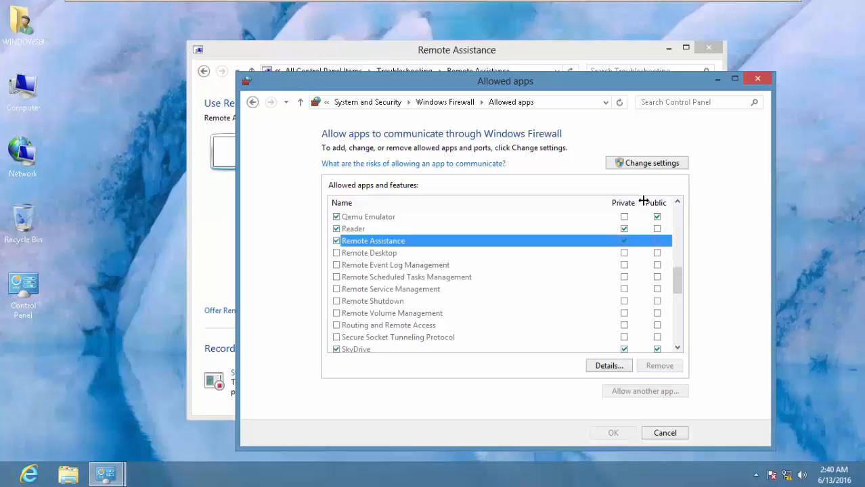
pyautogui.click(650, 166)
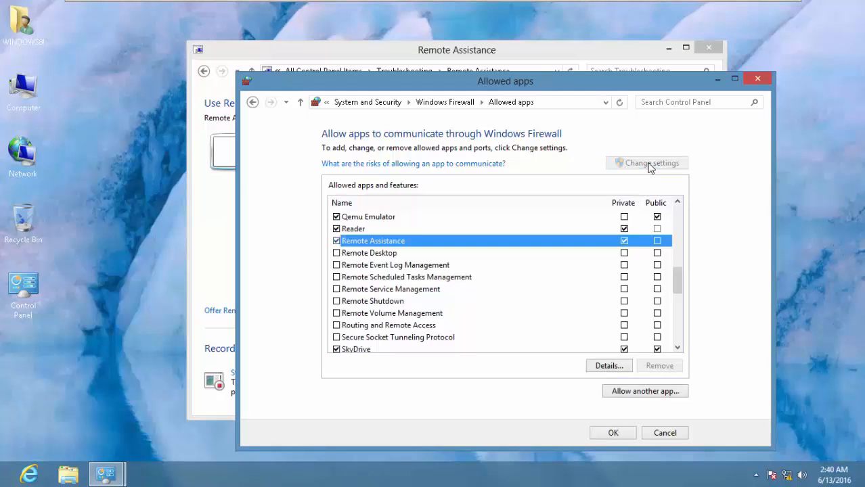
pyautogui.click(658, 243)
pyautogui.click(617, 434)
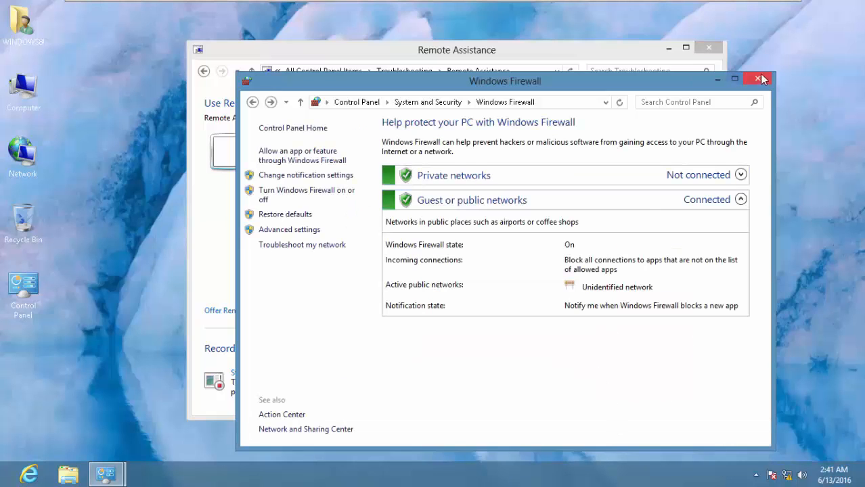
# - On Windows 8 II, open Windows Firewall's allowed apps list via the Network and Sharing Center
pyautogui.moveTo(602, 5)
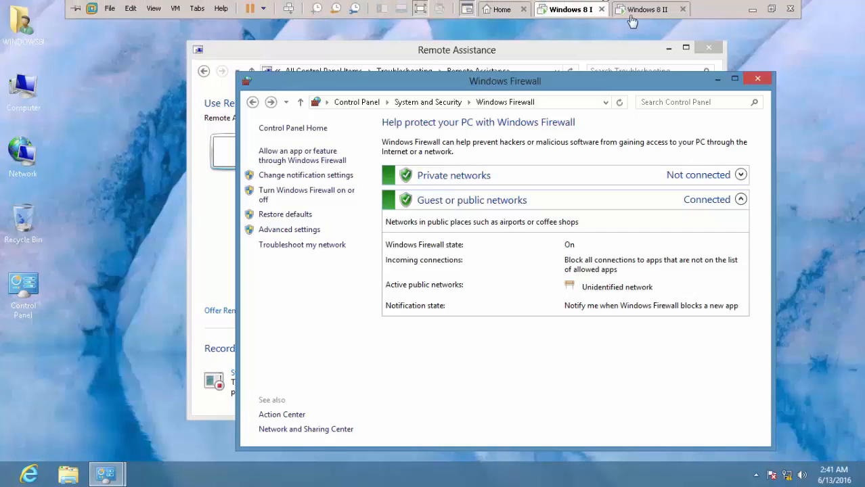
pyautogui.click(630, 16)
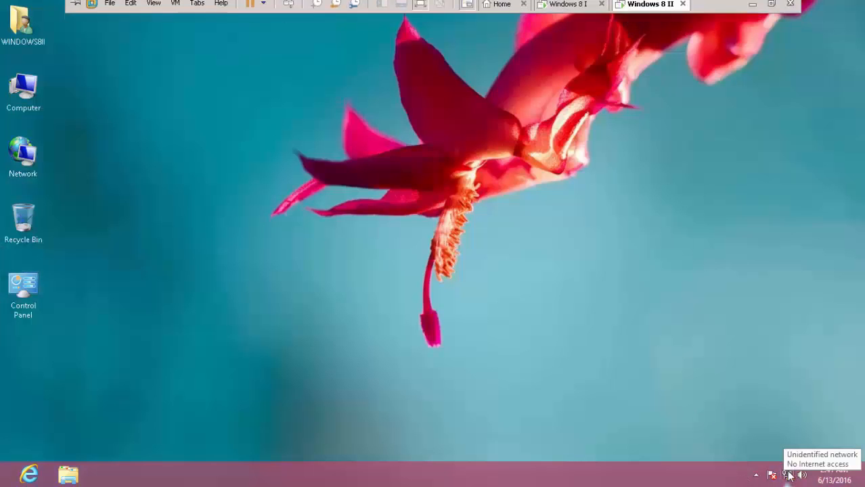
pyautogui.rightClick(788, 476)
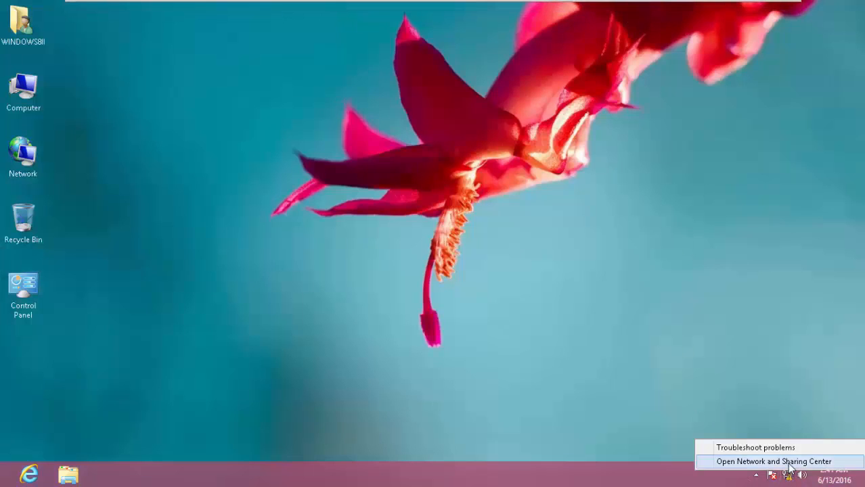
pyautogui.click(789, 462)
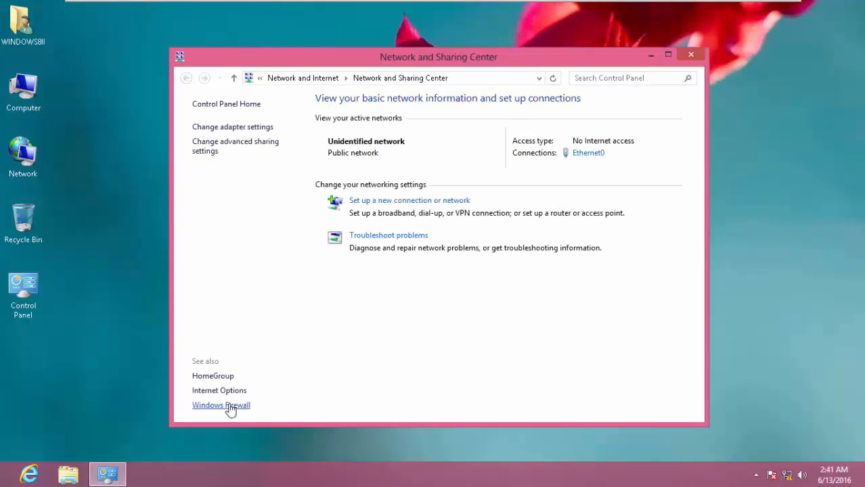
pyautogui.click(230, 406)
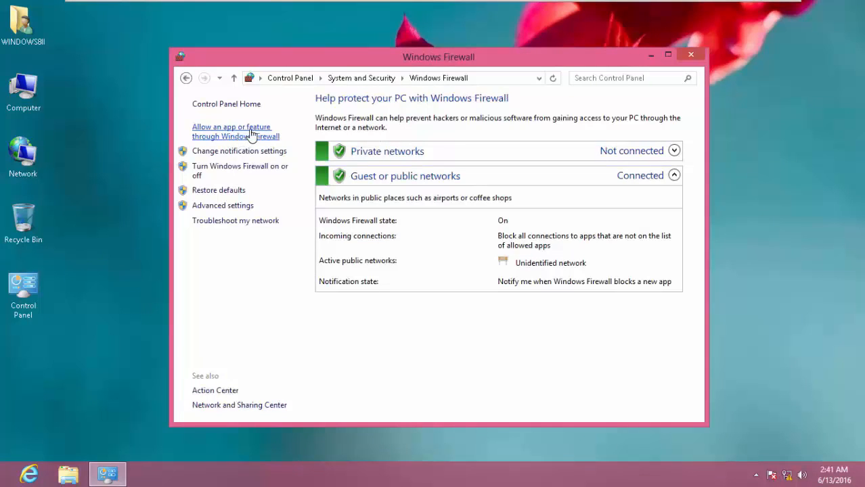
pyautogui.click(251, 134)
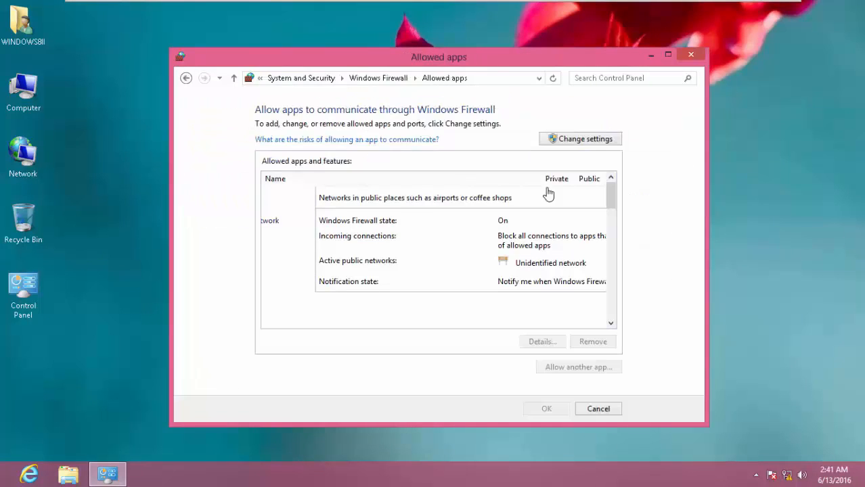
# - Allow Remote Assistance on public networks, save, close the firewall, and return to Windows 8 I
pyautogui.click(603, 142)
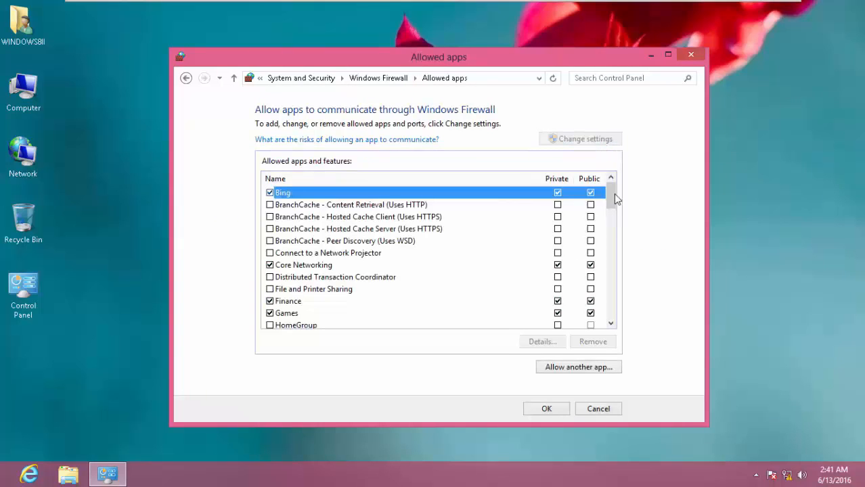
pyautogui.moveTo(614, 193); pyautogui.dragTo(613, 253)
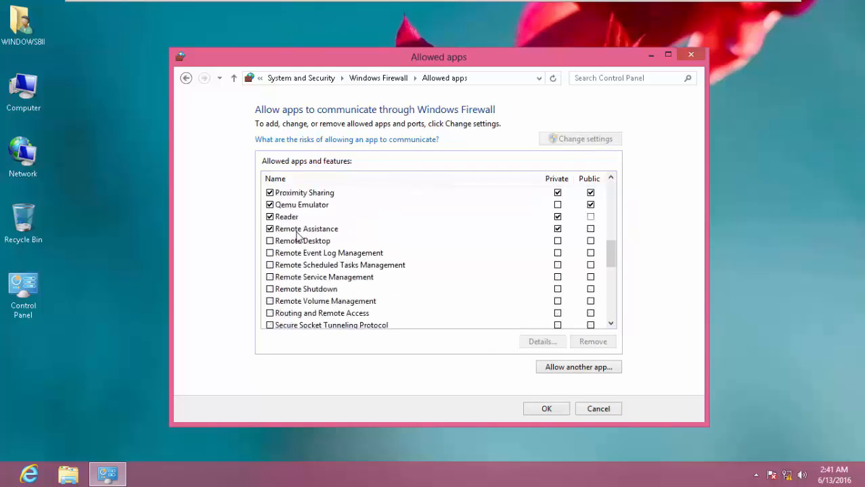
pyautogui.click(591, 229)
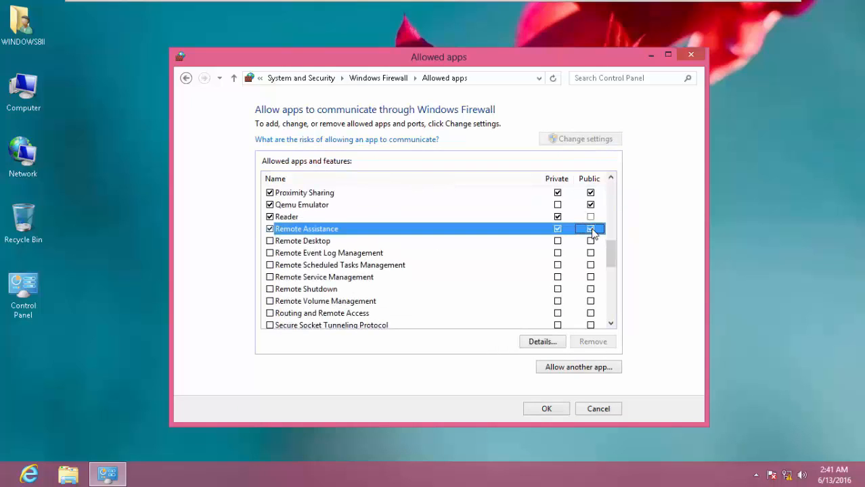
pyautogui.click(547, 410)
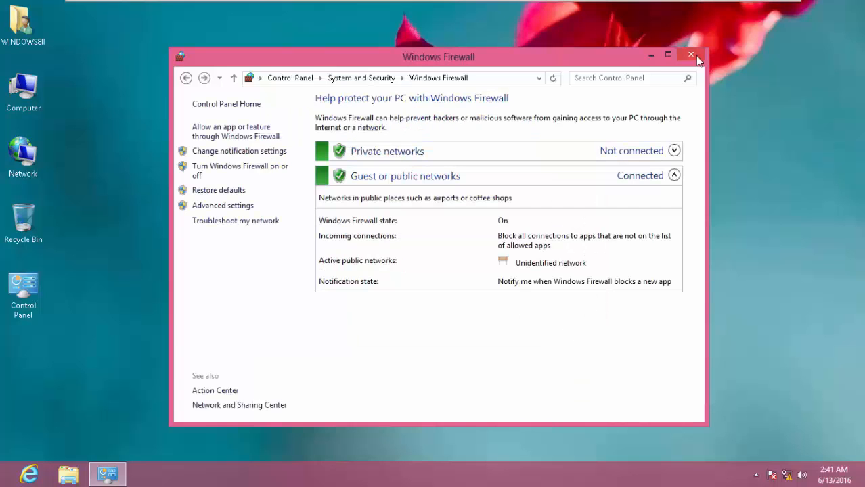
pyautogui.click(691, 55)
pyautogui.moveTo(598, 14)
pyautogui.click(560, 10)
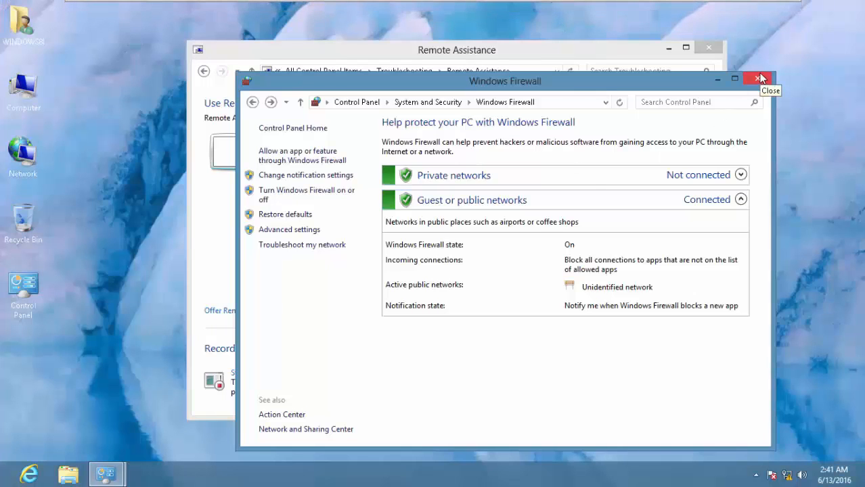
# - Save a Remote Assistance invitation file to Documents and select its invitation password
pyautogui.click(759, 79)
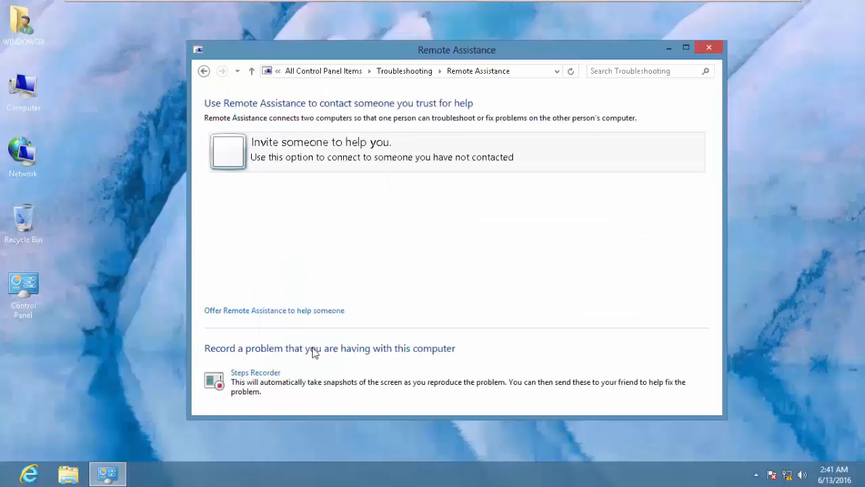
pyautogui.click(342, 153)
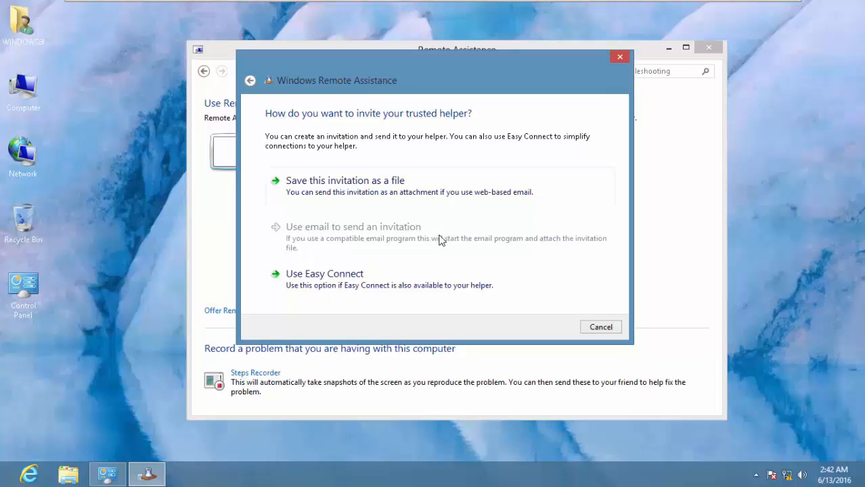
pyautogui.click(341, 193)
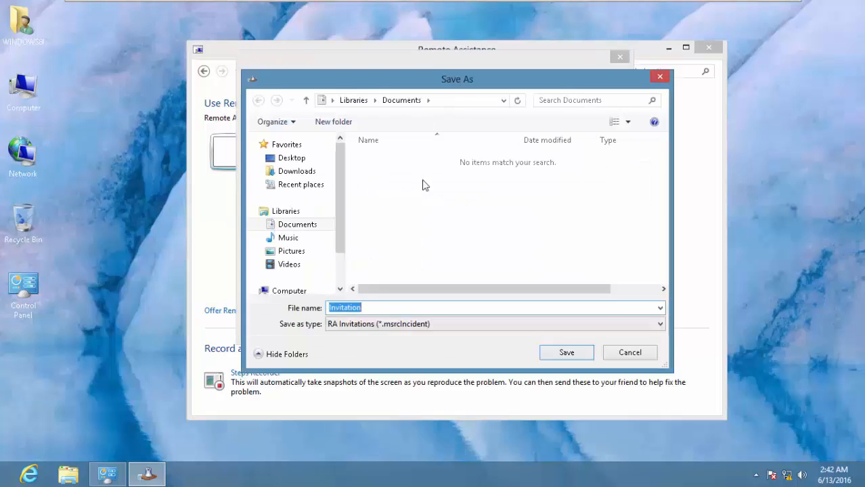
pyautogui.click(406, 105)
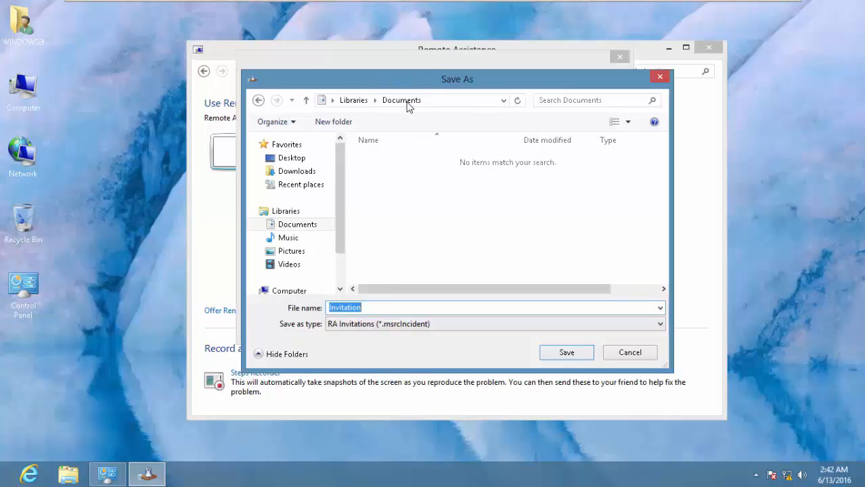
pyautogui.click(372, 308)
pyautogui.click(573, 353)
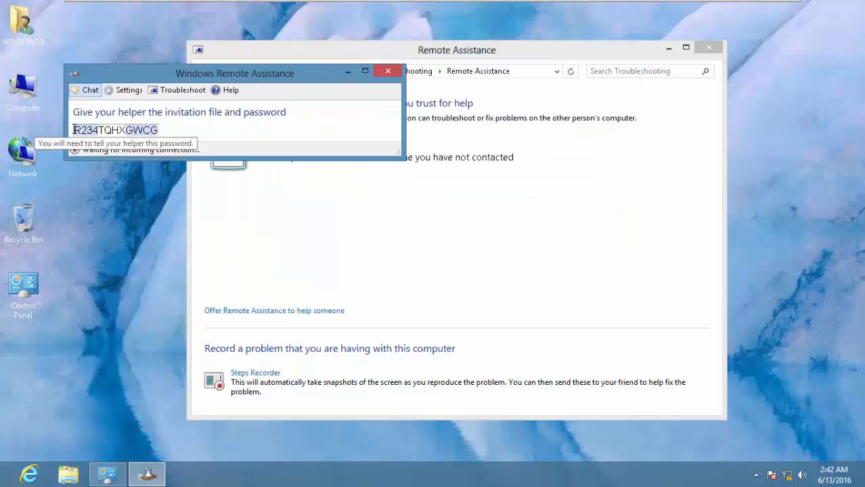
pyautogui.moveTo(77, 130); pyautogui.dragTo(160, 130)
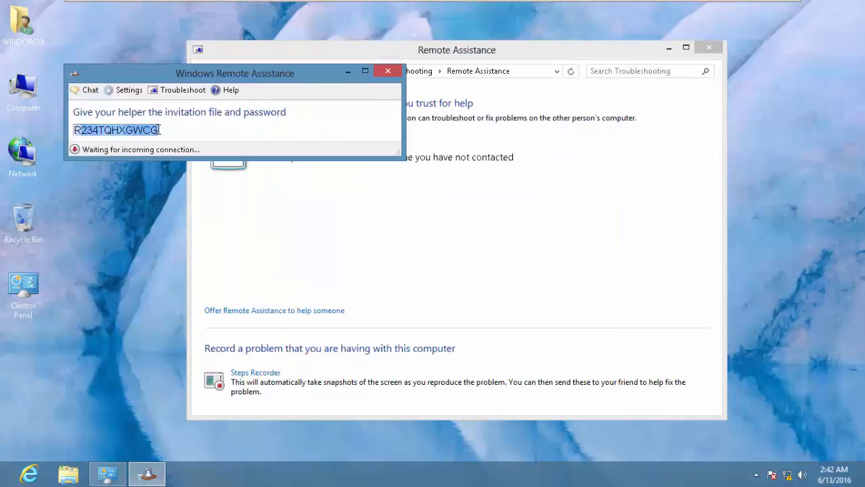
pyautogui.click(158, 132)
# - Open the WINDOWS8I user folder and copy the Remote Assistance invitation password
pyautogui.doubleClick(23, 21)
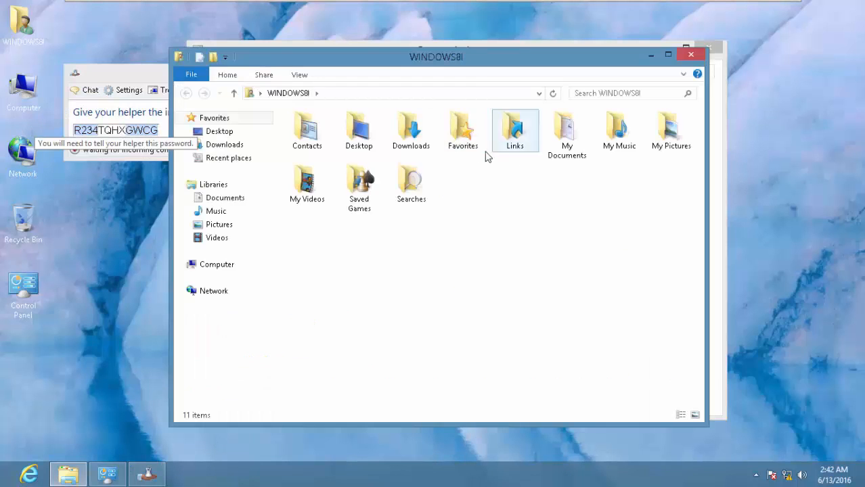
pyautogui.click(151, 134)
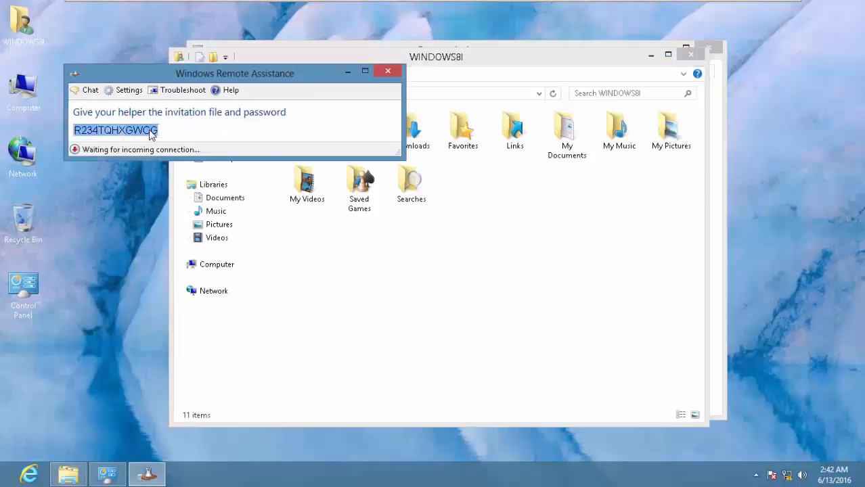
pyautogui.rightClick(144, 133)
pyautogui.click(173, 135)
# - Create a new text document named Password in My Documents
pyautogui.doubleClick(574, 150)
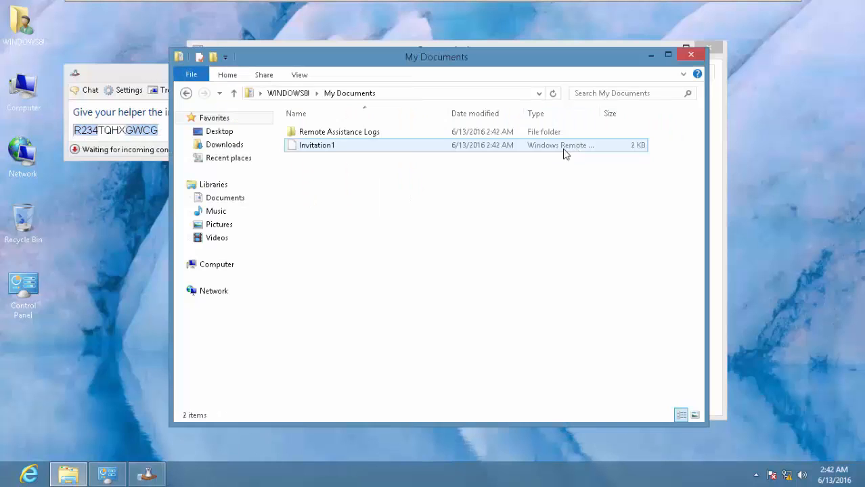
pyautogui.rightClick(359, 195)
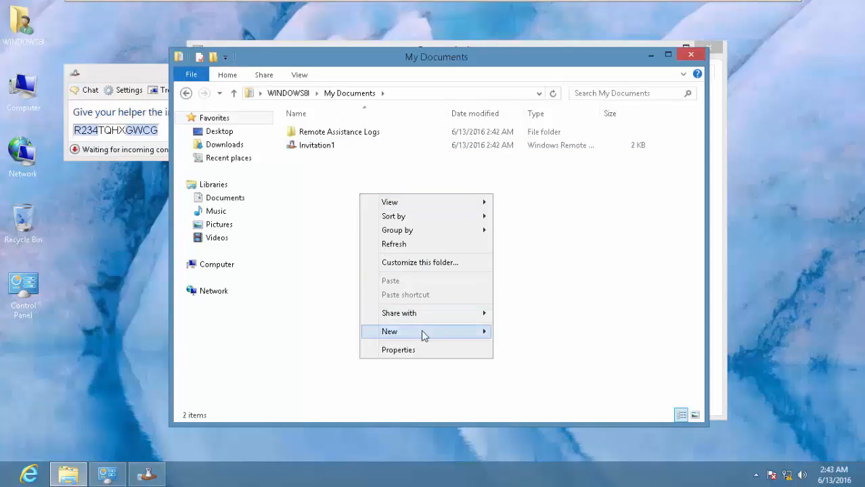
pyautogui.moveTo(422, 331)
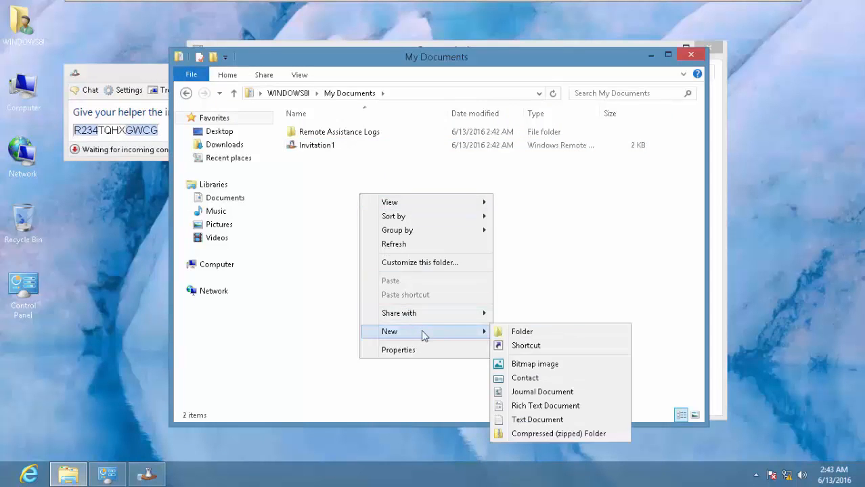
pyautogui.click(525, 415)
pyautogui.write('Pa')
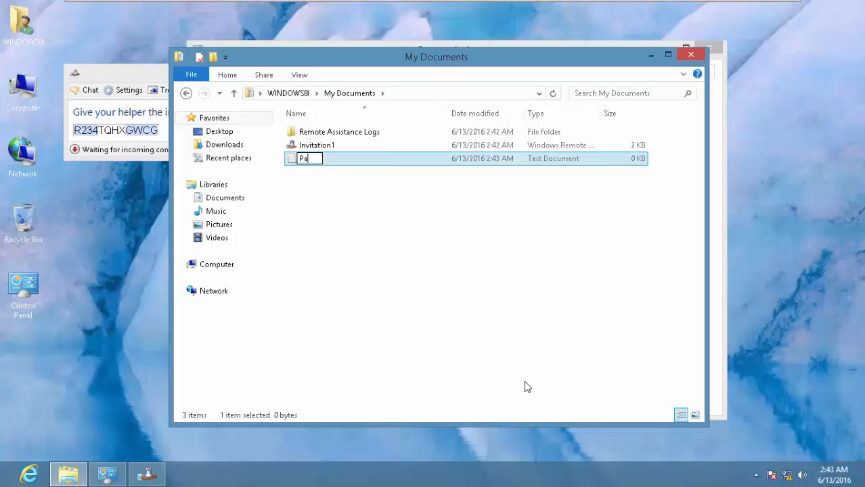
pyautogui.write('ssword')
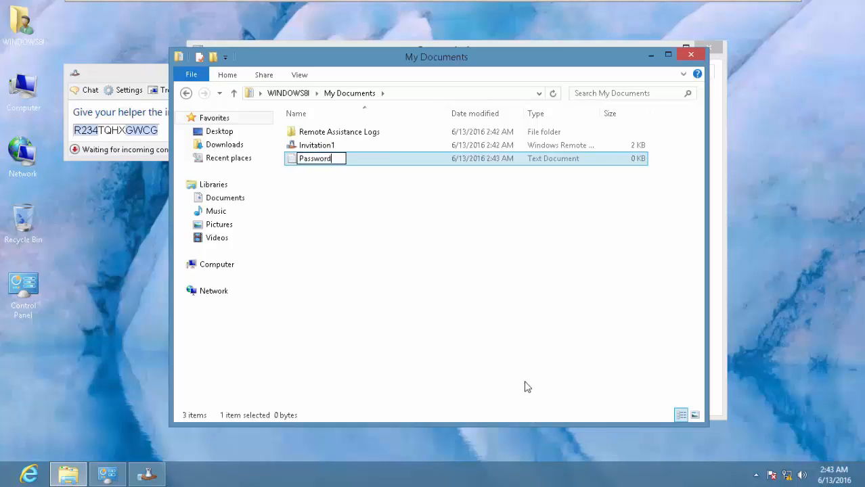
pyautogui.press('Return')
pyautogui.press('Return')
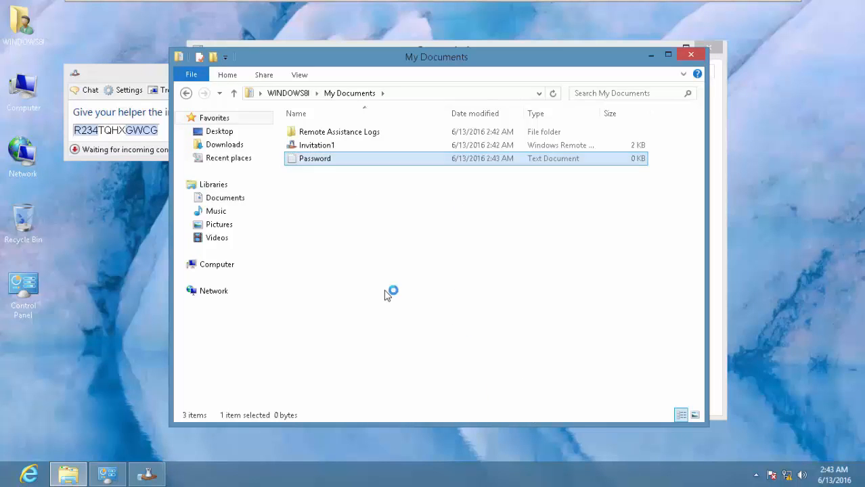
# - Paste the invitation password into Password, save it, and close Notepad and My Documents
pyautogui.rightClick(377, 175)
pyautogui.click(401, 214)
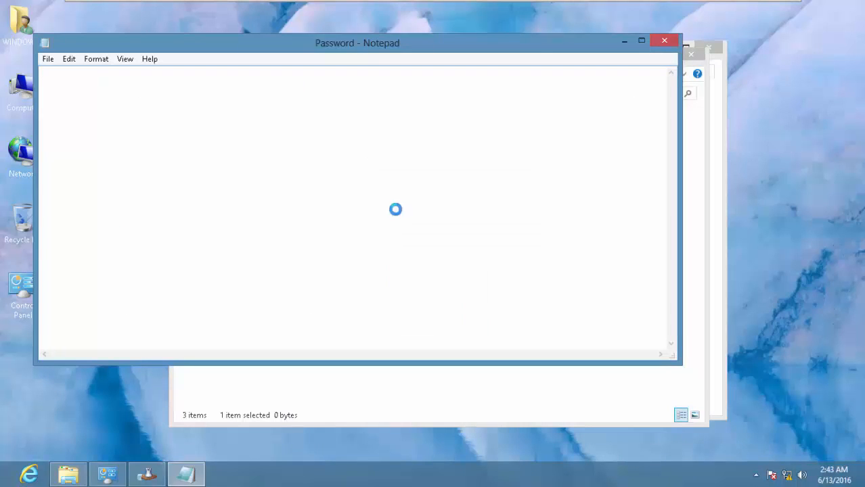
pyautogui.click(50, 59)
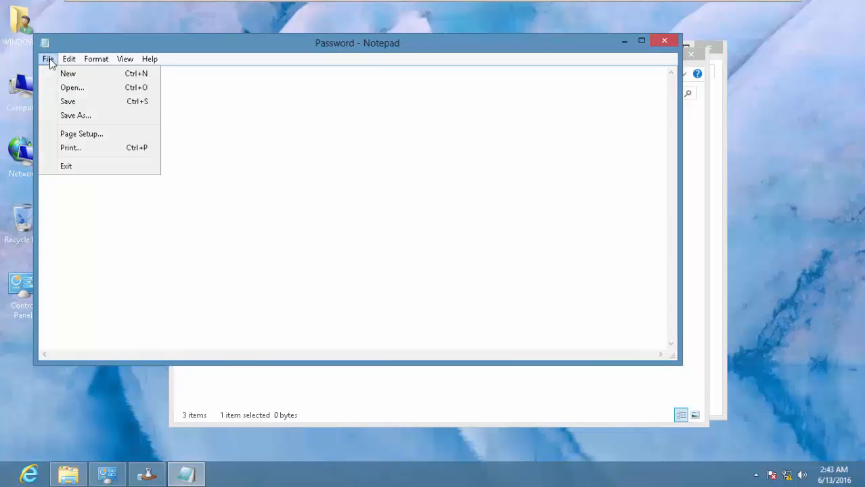
pyautogui.click(63, 102)
pyautogui.click(658, 39)
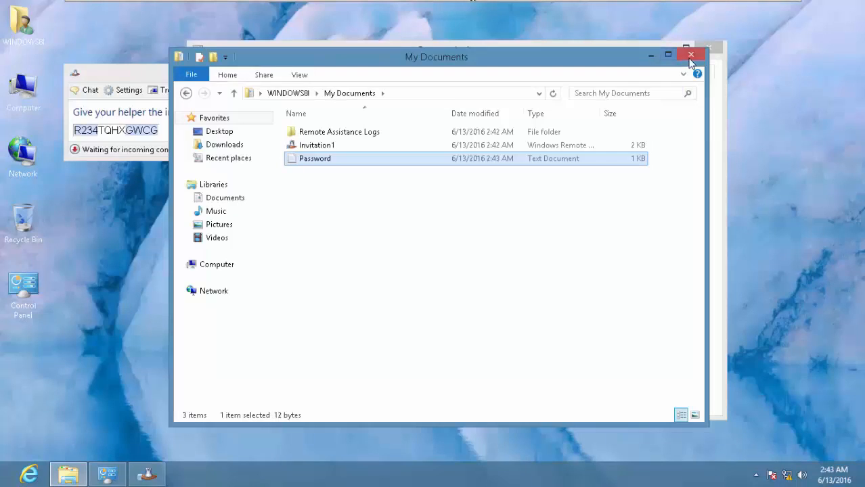
pyautogui.click(688, 51)
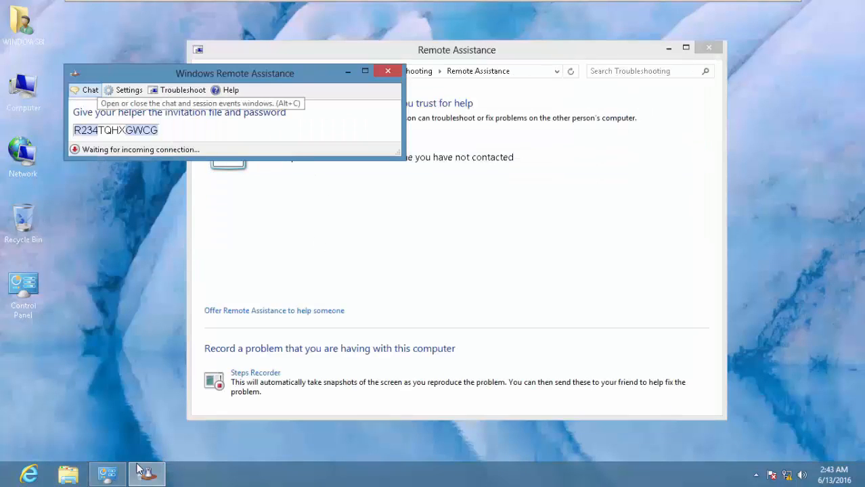
# - Reposition the Remote Assistance window and reopen the WINDOWS8I user folder
pyautogui.moveTo(156, 72); pyautogui.dragTo(402, 108)
pyautogui.moveTo(493, 112); pyautogui.dragTo(454, 133)
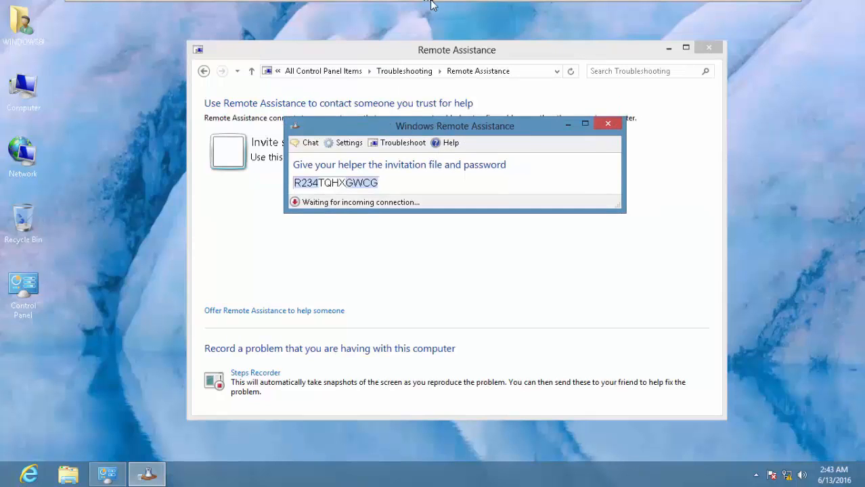
pyautogui.moveTo(434, 4)
pyautogui.moveTo(598, 4)
pyautogui.doubleClick(18, 38)
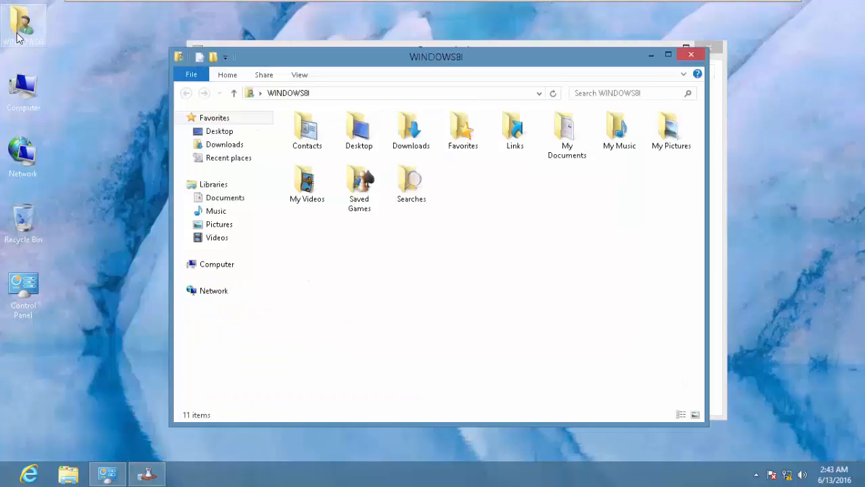
# - Compress the three My Documents items into a zip named Invitation1
pyautogui.doubleClick(579, 170)
pyautogui.hotkey('ctrl', 'a')
pyautogui.click(360, 222)
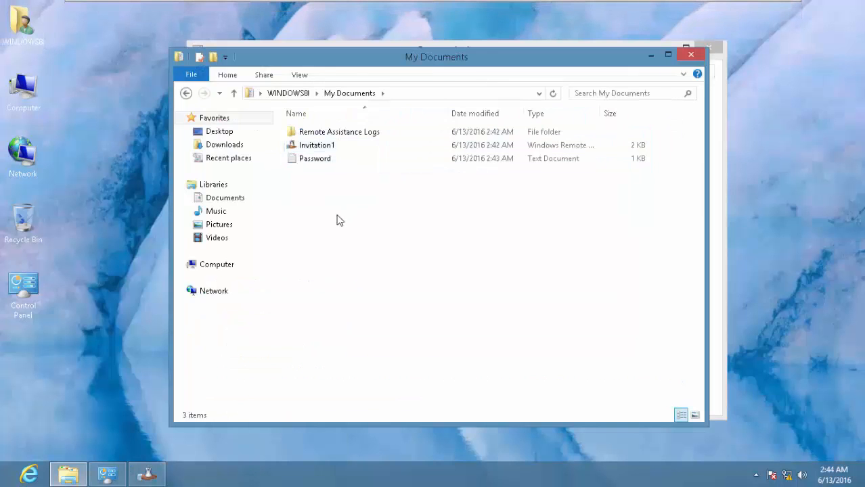
pyautogui.moveTo(337, 218); pyautogui.dragTo(343, 112)
pyautogui.rightClick(351, 151)
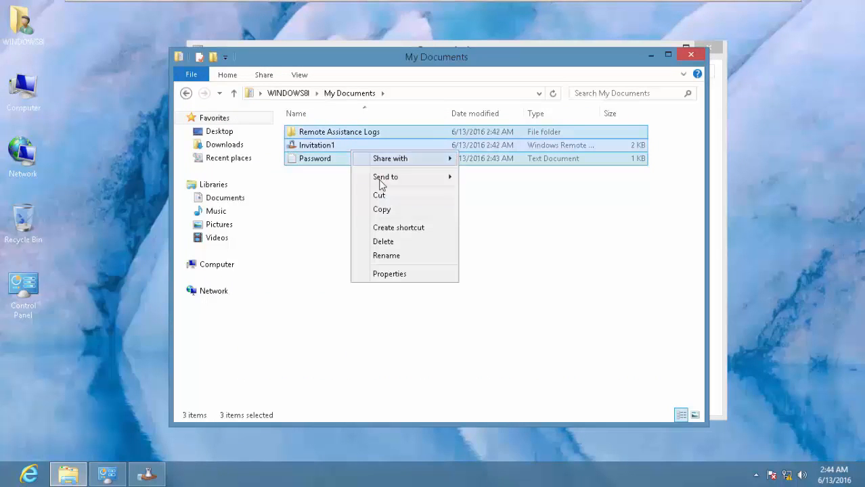
pyautogui.moveTo(444, 185)
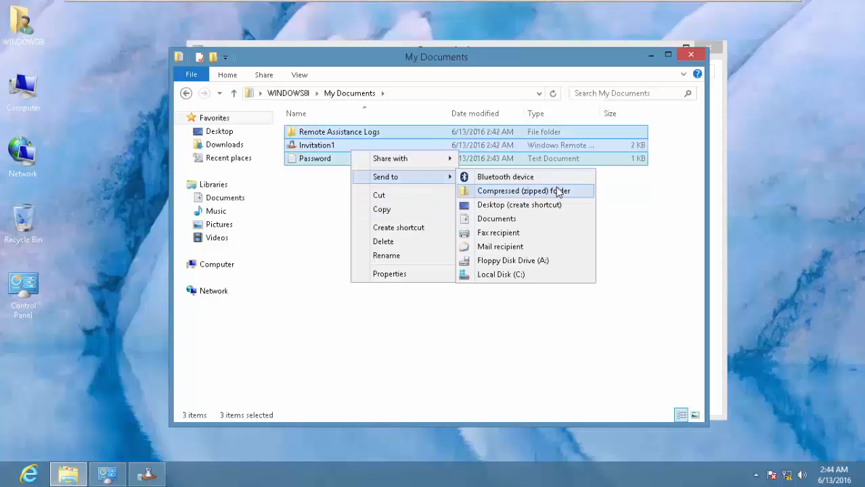
pyautogui.click(556, 190)
pyautogui.press('Return')
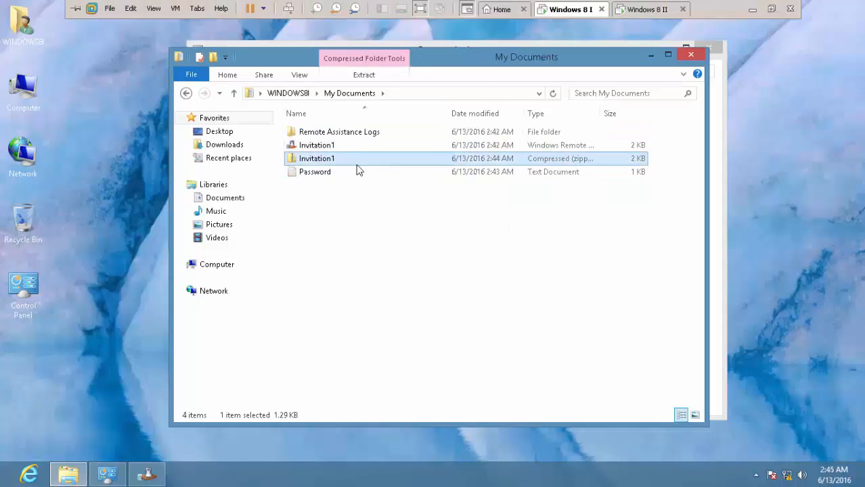
# - Copy the Invitation1 zip from Windows 8 I onto the host desktop
pyautogui.rightClick(359, 162)
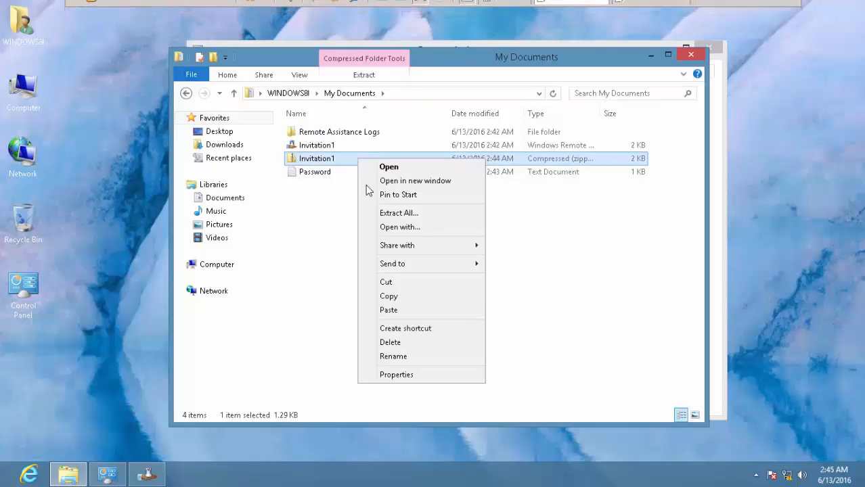
pyautogui.click(409, 295)
pyautogui.moveTo(726, 2)
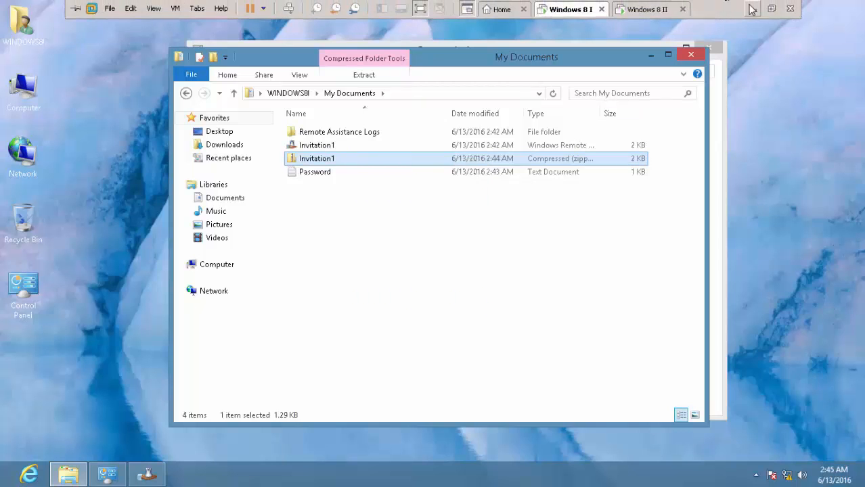
pyautogui.click(751, 7)
pyautogui.rightClick(318, 198)
pyautogui.click(340, 241)
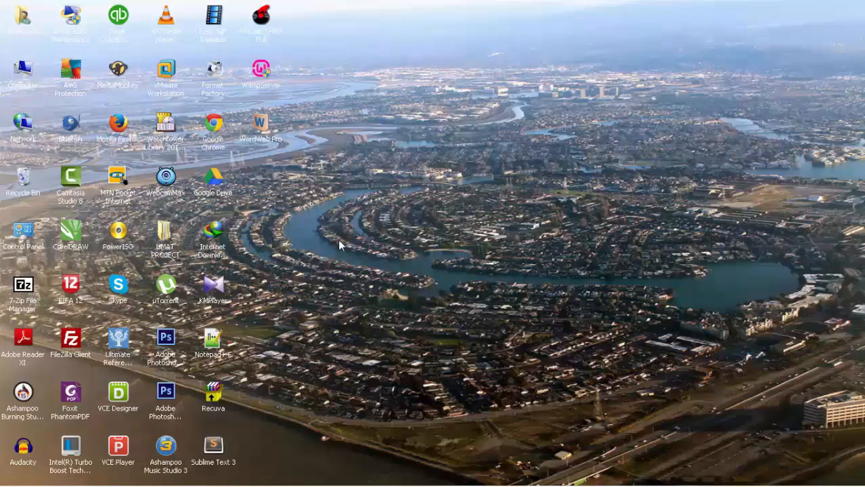
pyautogui.rightClick(262, 186)
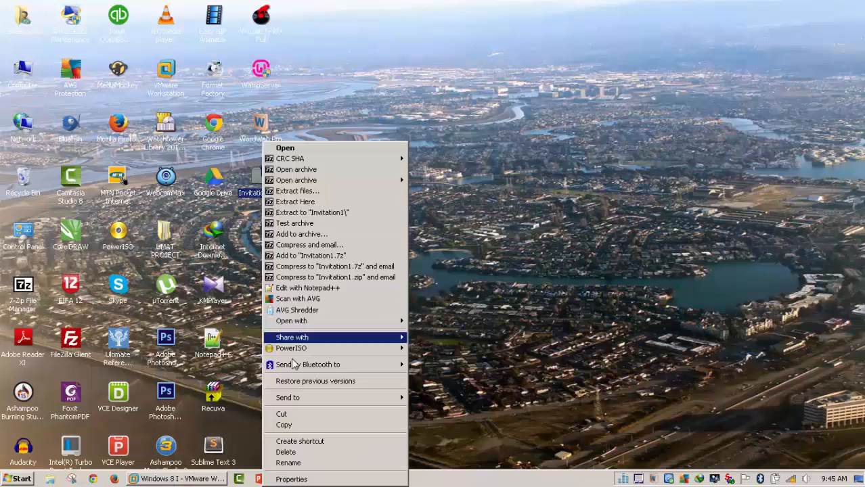
pyautogui.click(302, 424)
# - Paste the Invitation1 zip onto Windows 8 II's desktop
pyautogui.click(203, 479)
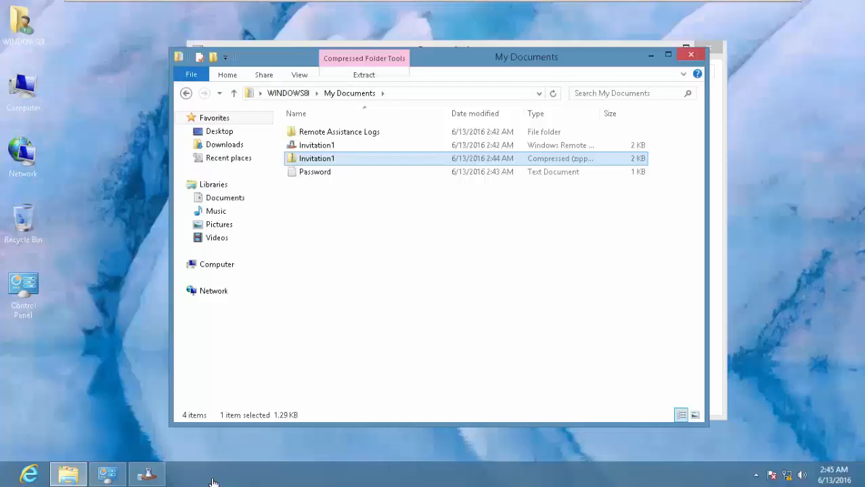
pyautogui.moveTo(503, 5)
pyautogui.click(651, 8)
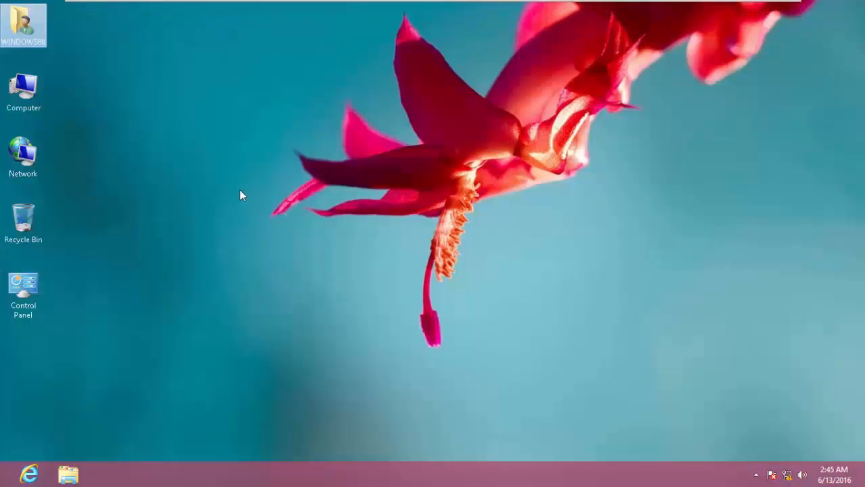
pyautogui.click(152, 68)
pyautogui.rightClick(152, 67)
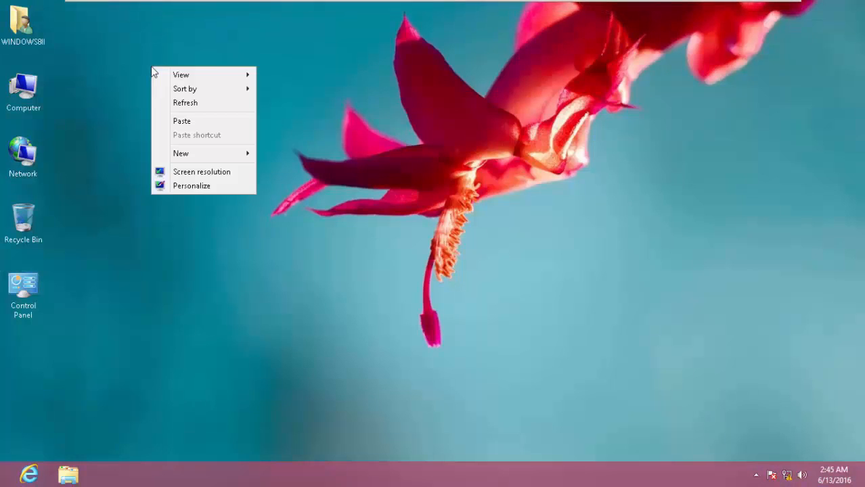
pyautogui.click(205, 123)
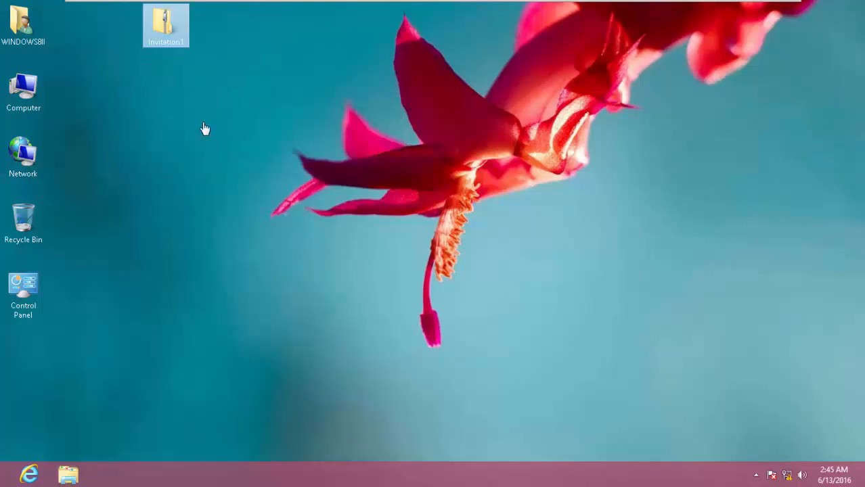
# - Refresh the desktop, place Invitation1 beside the WINDOWS8II icon, and open the zip
pyautogui.click(302, 113)
pyautogui.rightClick(301, 113)
pyautogui.click(336, 151)
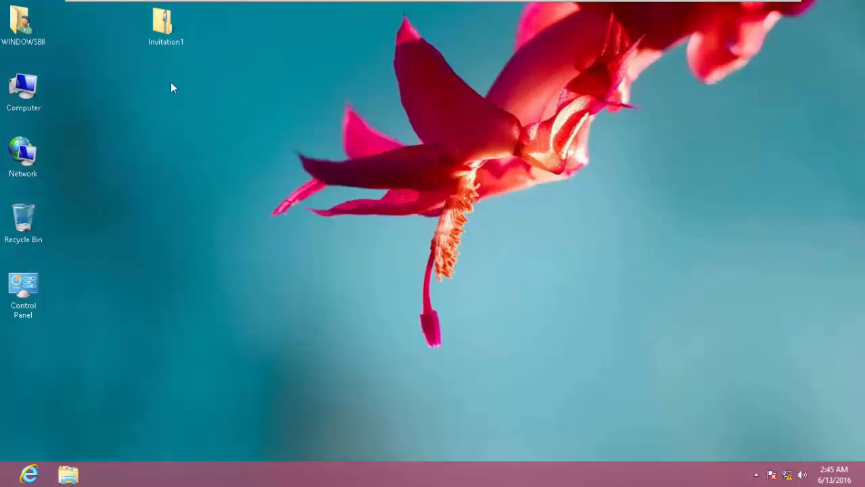
pyautogui.moveTo(166, 37); pyautogui.dragTo(81, 42)
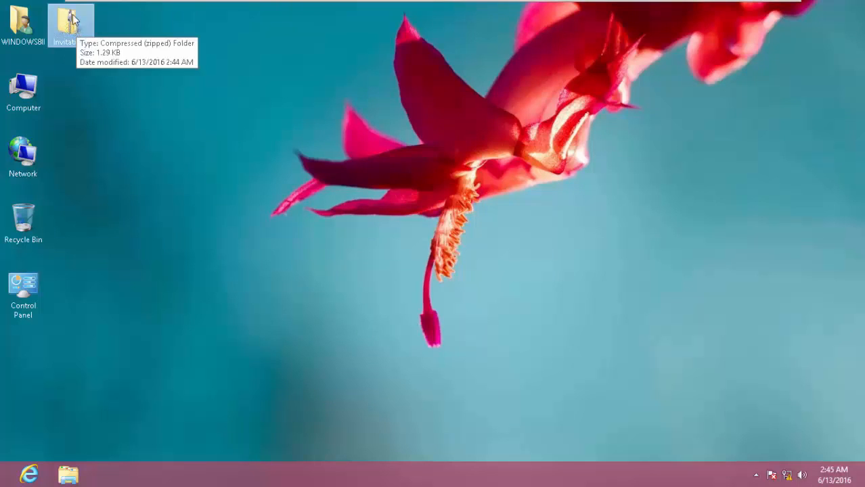
pyautogui.doubleClick(72, 28)
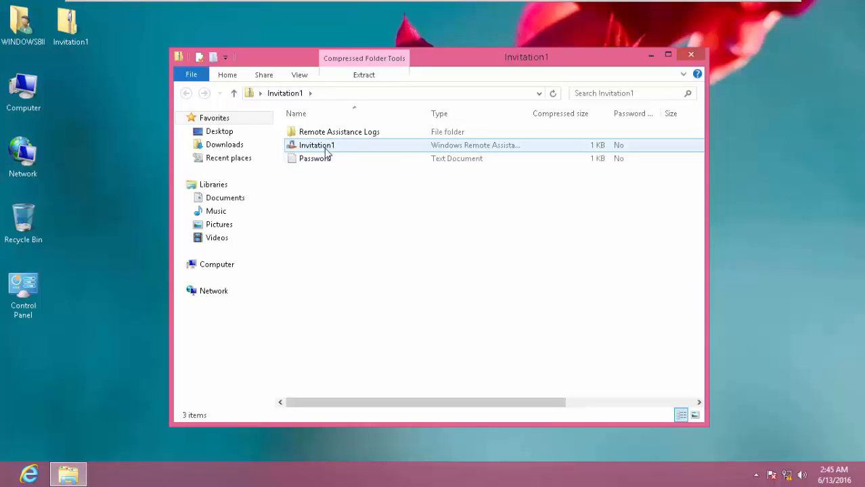
# - Open the Invitation1 invitation file in Remote Assistance
pyautogui.click(326, 152)
pyautogui.rightClick(326, 151)
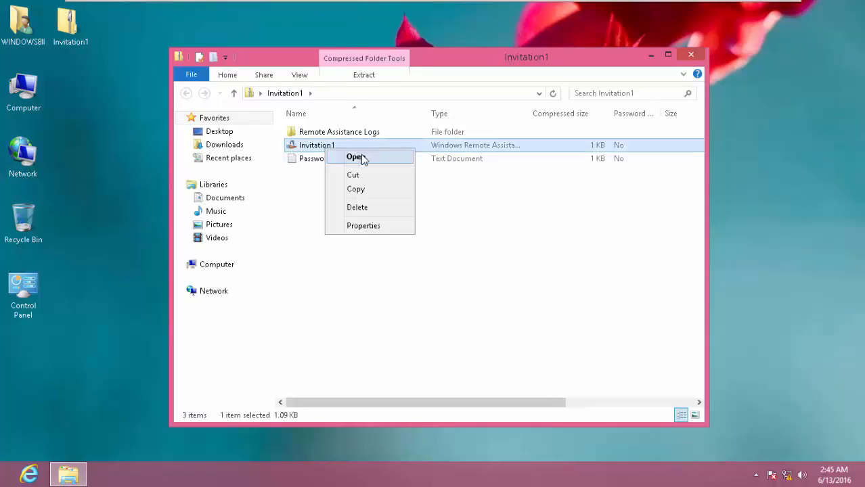
pyautogui.click(362, 159)
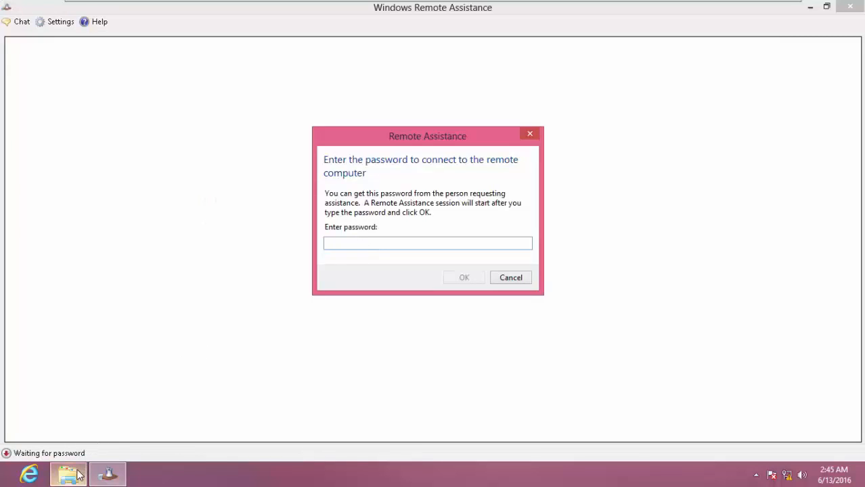
# - Copy the password from the Password text file and close Notepad
pyautogui.click(74, 474)
pyautogui.doubleClick(339, 163)
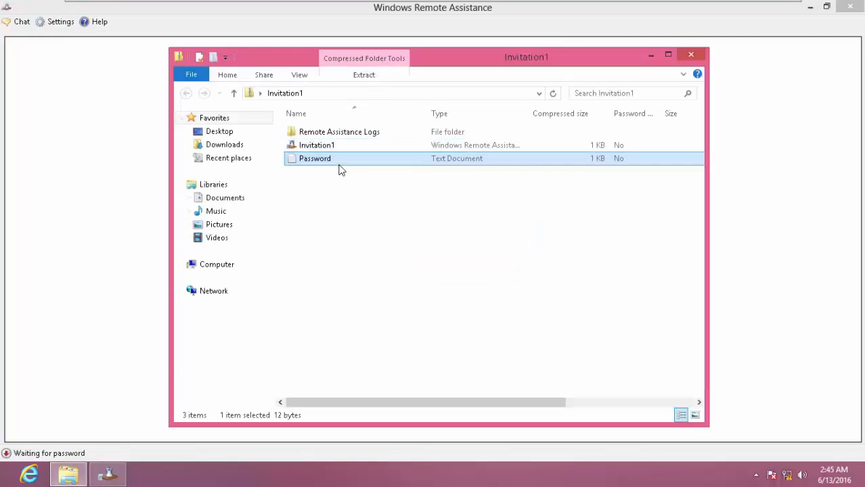
pyautogui.moveTo(133, 75); pyautogui.dragTo(24, 63)
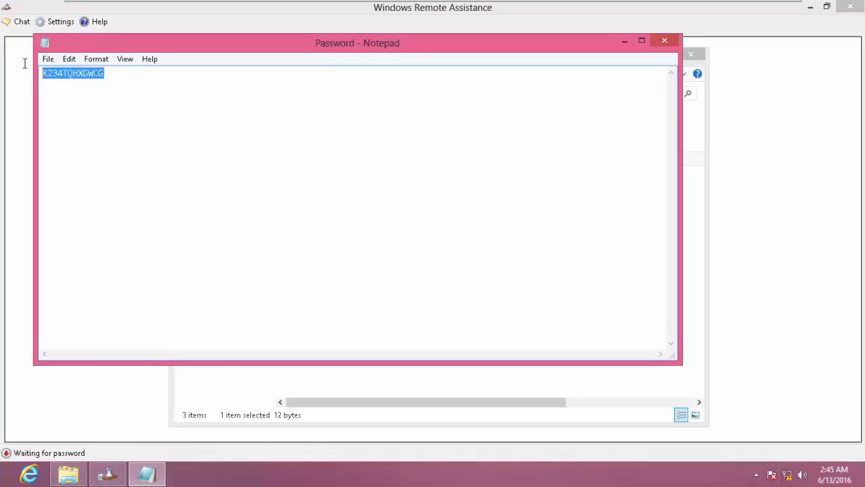
pyautogui.rightClick(79, 73)
pyautogui.click(112, 115)
pyautogui.click(664, 41)
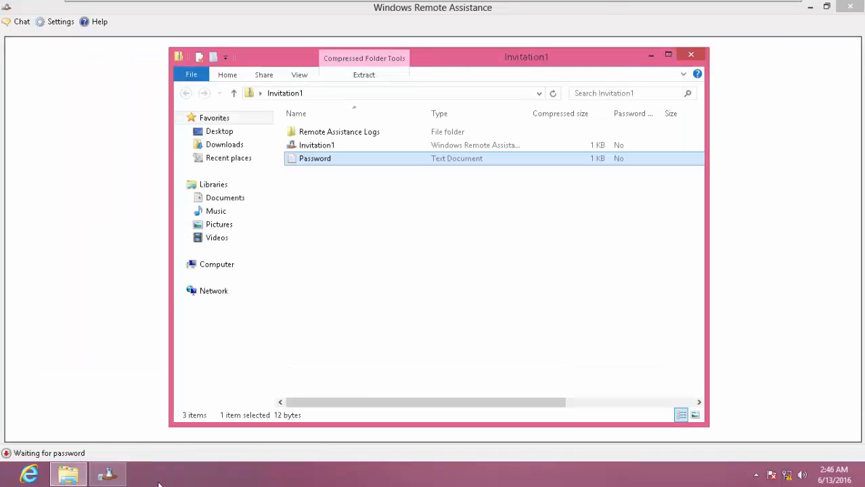
# - Paste the password into the Remote Assistance prompt and submit it
pyautogui.click(106, 475)
pyautogui.rightClick(458, 241)
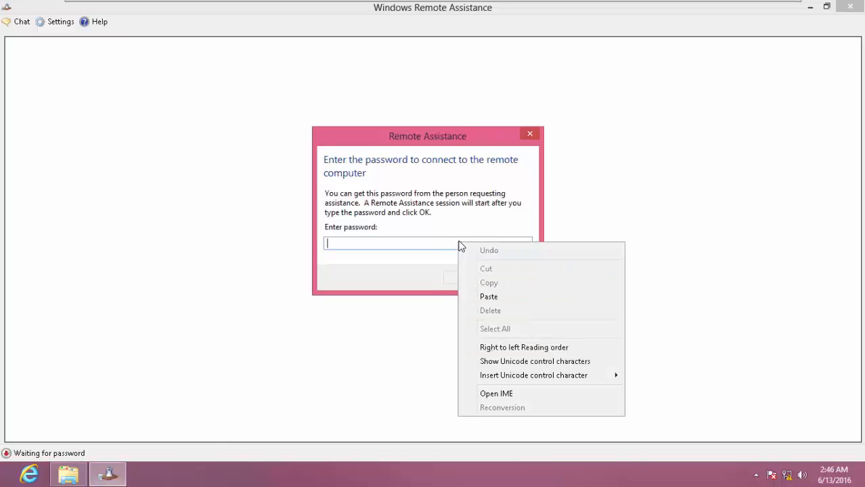
pyautogui.click(494, 299)
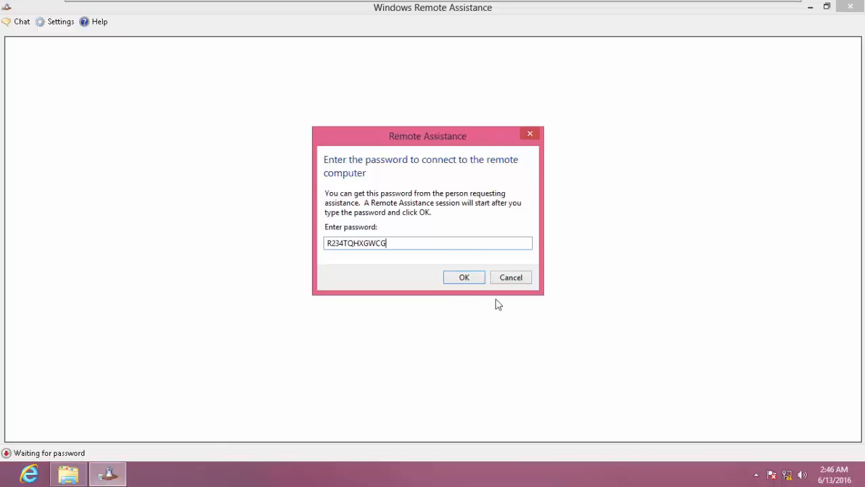
pyautogui.click(464, 279)
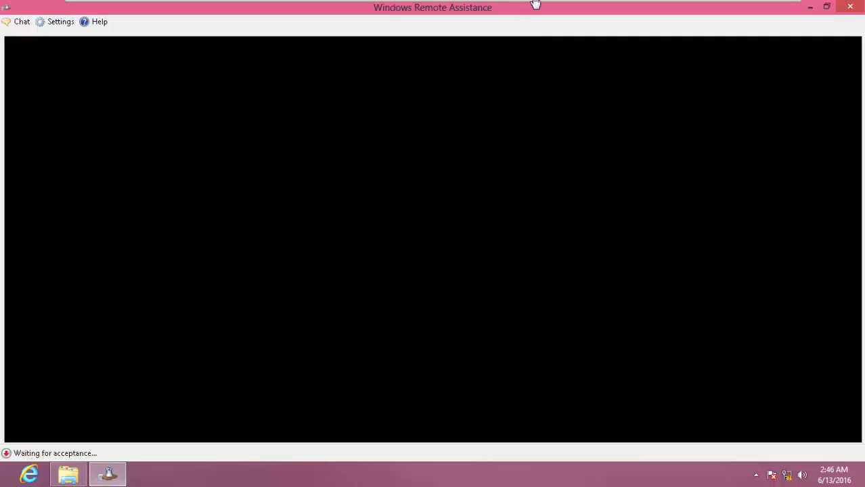
# - On Windows 8 I, allow WINDOWS8II to connect, then return to Windows 8 II
pyautogui.click(579, 8)
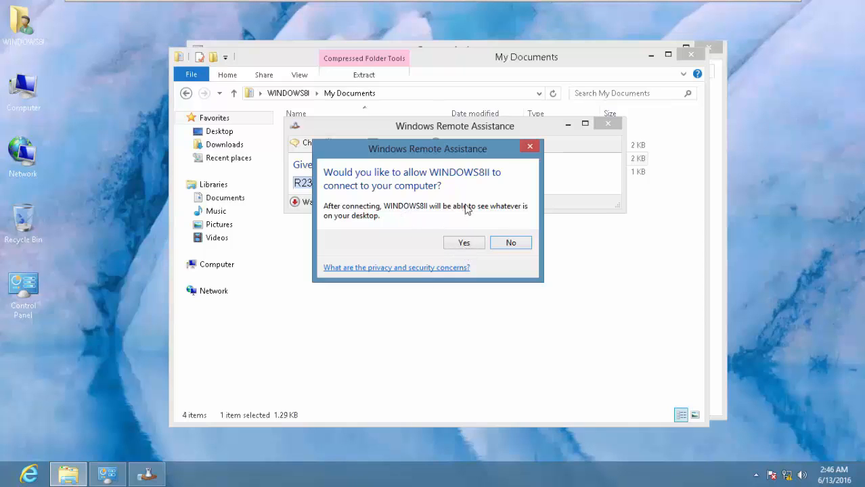
pyautogui.click(463, 245)
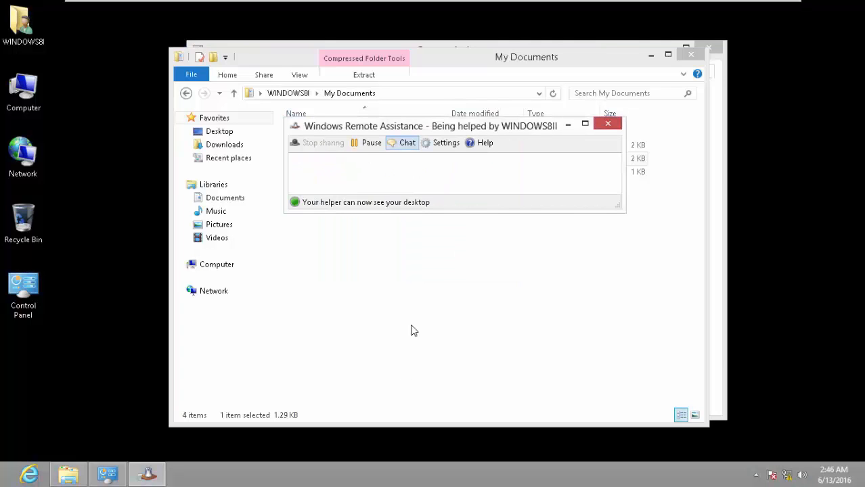
pyautogui.moveTo(683, 3)
pyautogui.click(646, 14)
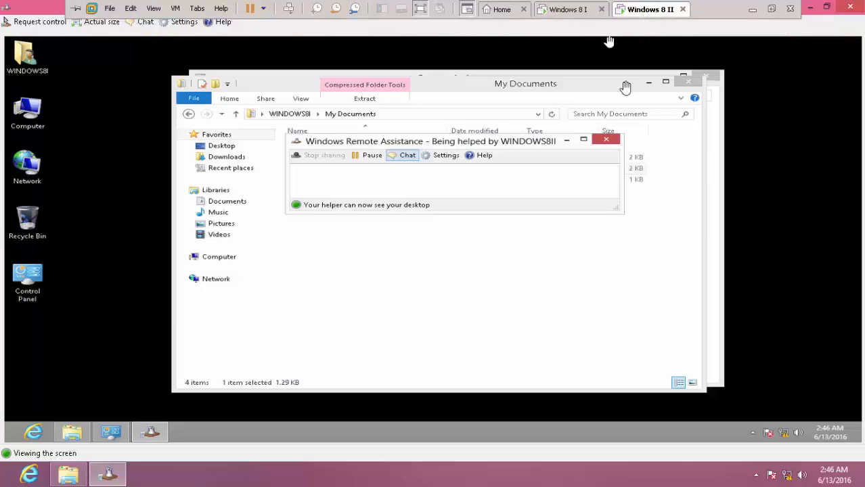
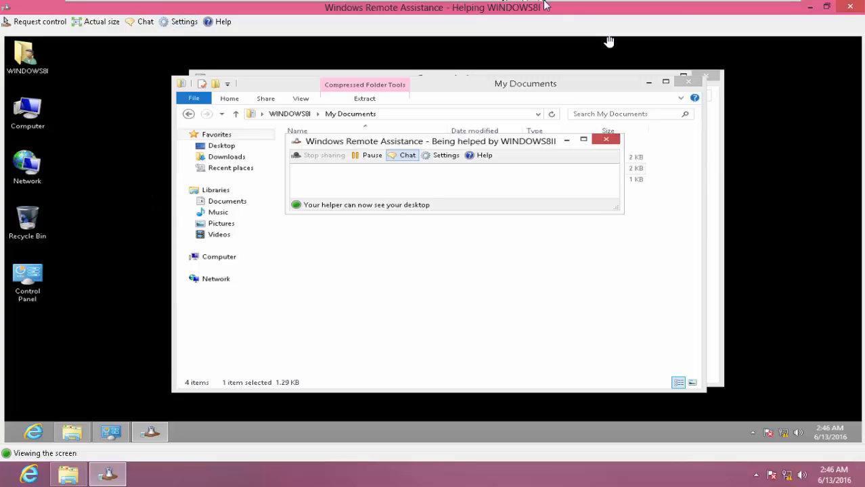
# - Open the Remote Assistance chat on Windows 8 II and send 'Hello'
pyautogui.moveTo(546, 3)
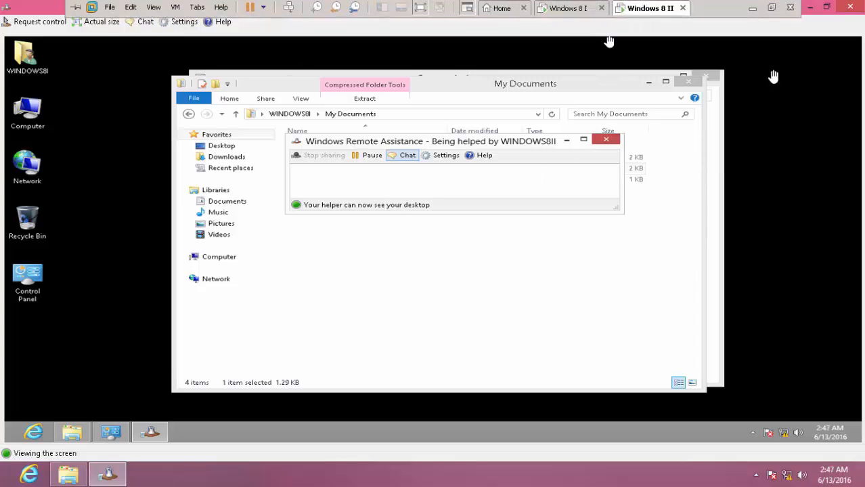
pyautogui.click(144, 22)
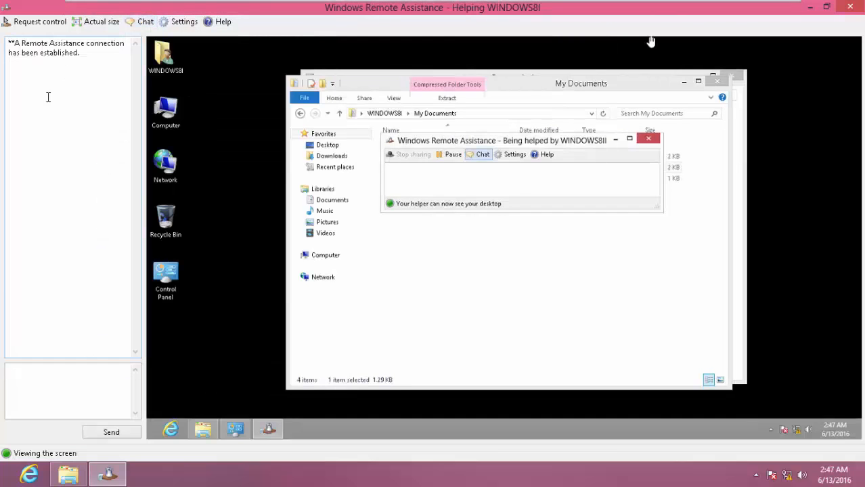
pyautogui.click(65, 393)
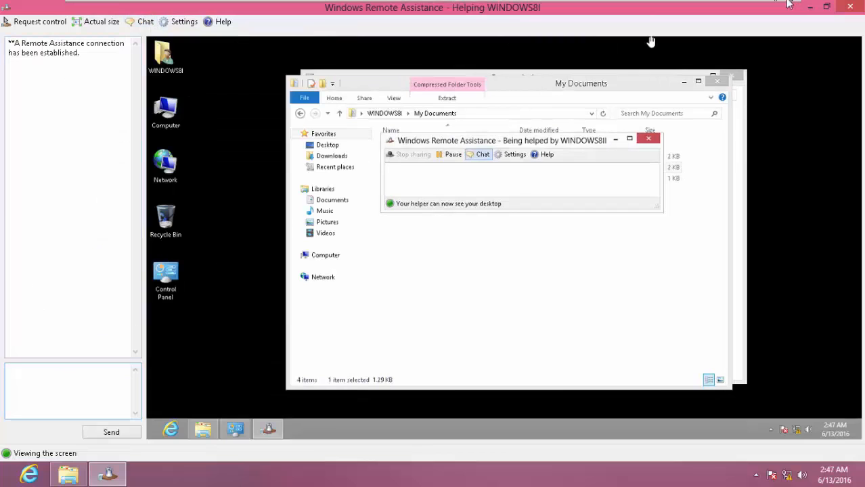
pyautogui.moveTo(601, 5)
pyautogui.click(575, 10)
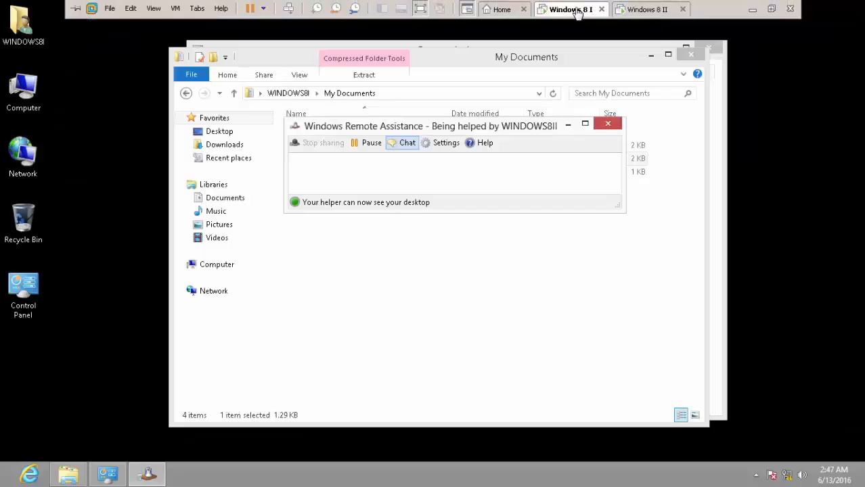
pyautogui.click(643, 9)
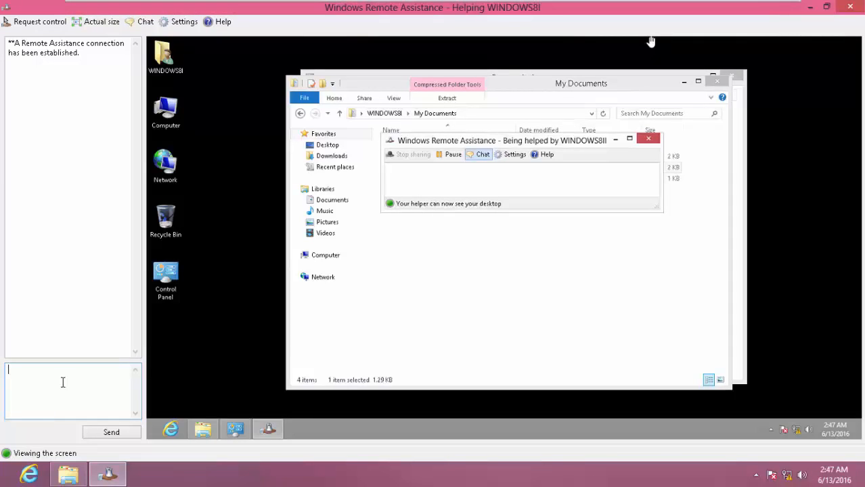
pyautogui.write('Hello')
pyautogui.press('Return')
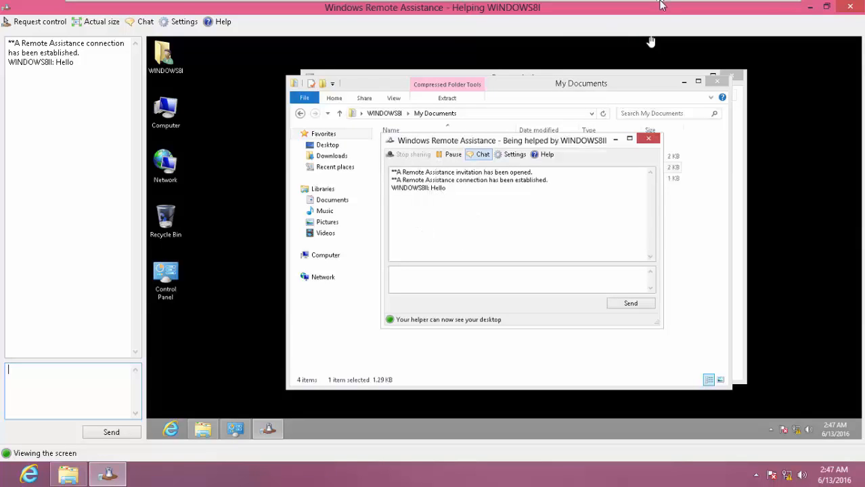
# - On Windows 8 I, check the received Hello and reply 'Hi'
pyautogui.moveTo(656, 8)
pyautogui.click(567, 10)
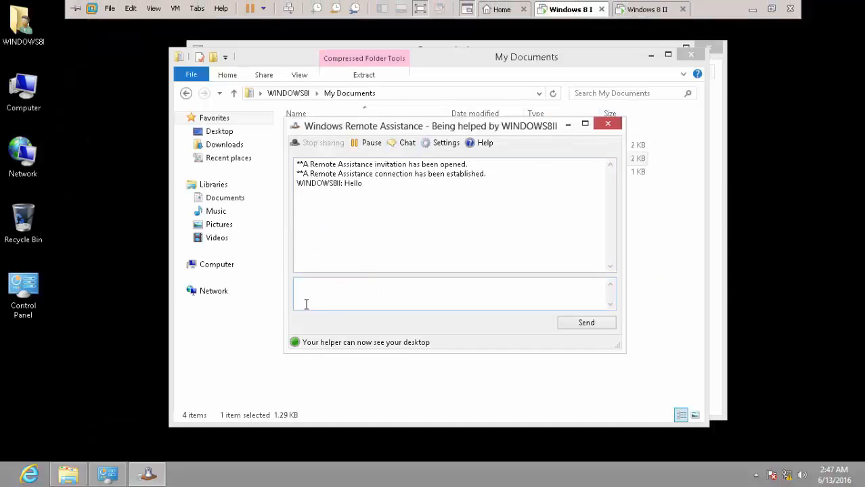
pyautogui.moveTo(371, 190); pyautogui.dragTo(268, 190)
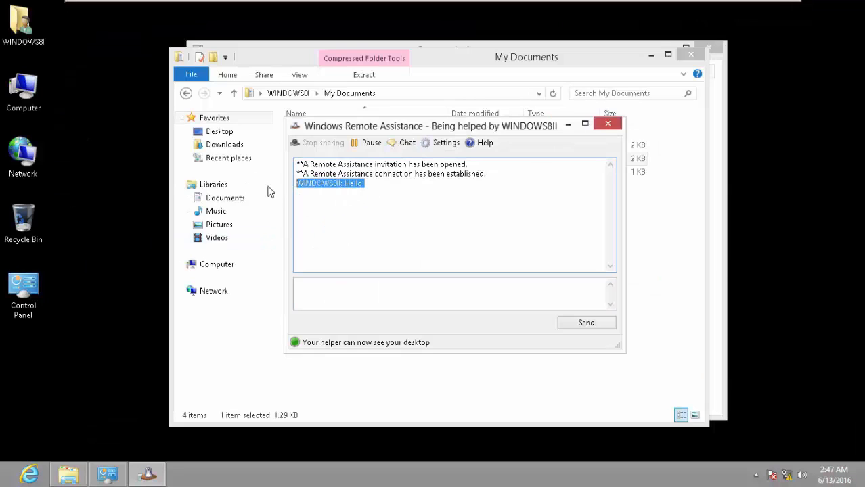
pyautogui.click(627, 12)
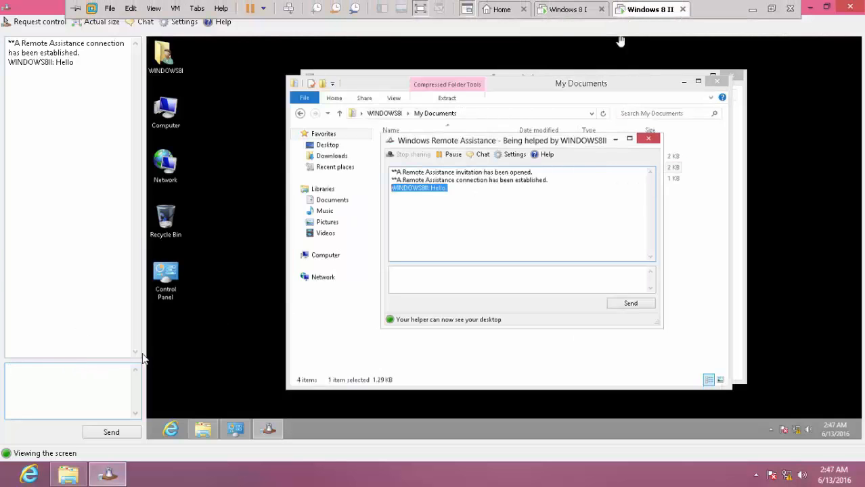
pyautogui.moveTo(620, 39)
pyautogui.click(567, 9)
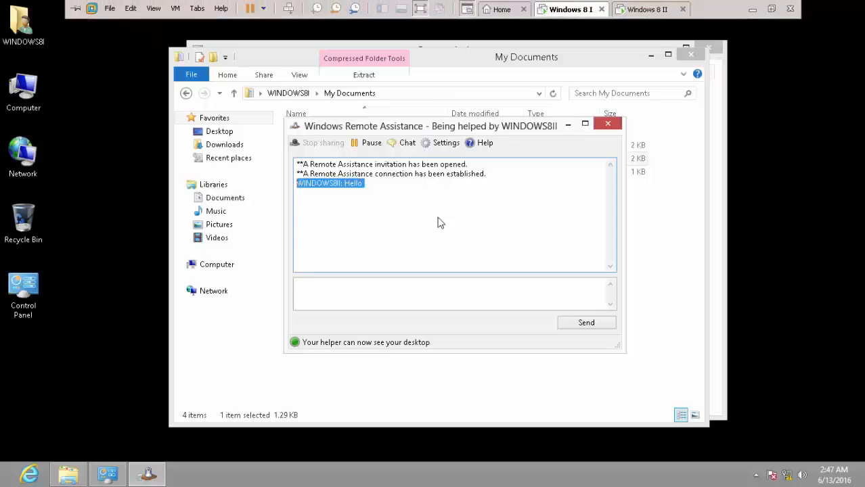
pyautogui.click(401, 300)
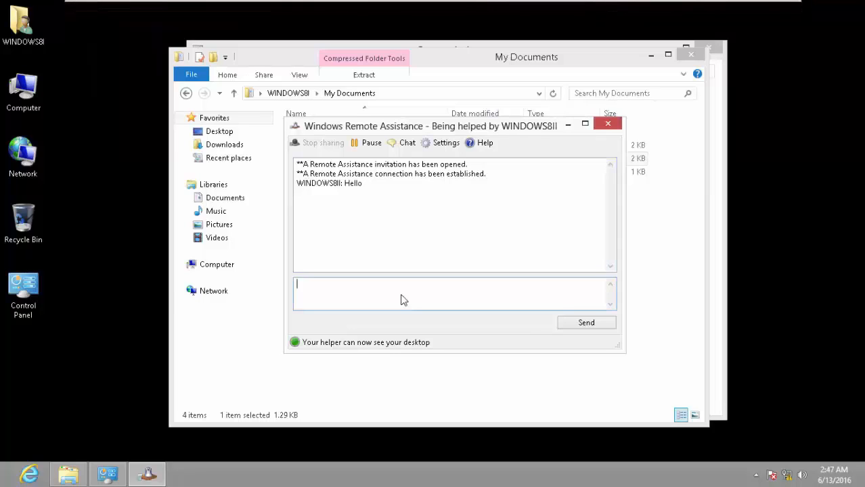
pyautogui.write('Hi')
pyautogui.press('Return')
# - Send the chat message 'my internet is very slow', then return to Windows 8 II
pyautogui.write('Ine')
pyautogui.click(653, 9)
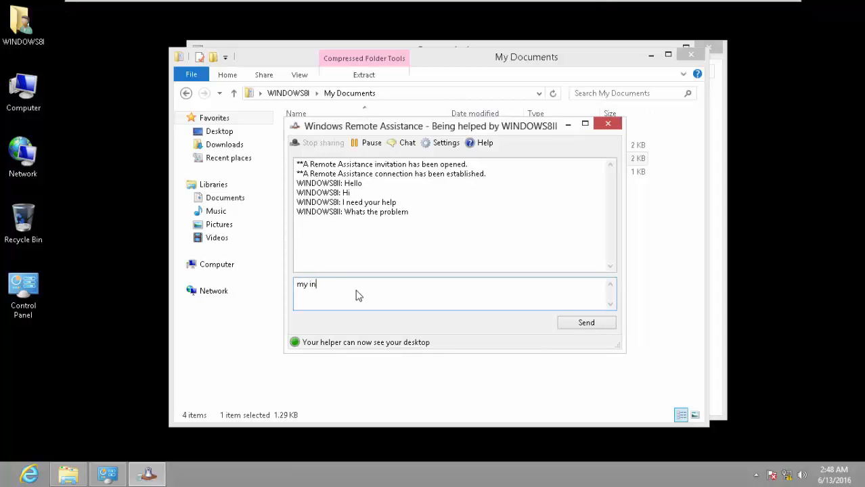
pyautogui.write('net is very slow')
pyautogui.press('Return')
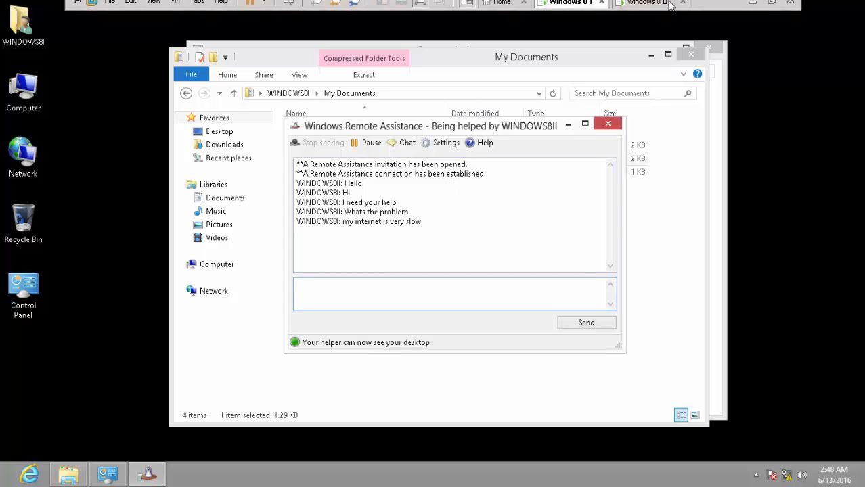
pyautogui.click(651, 8)
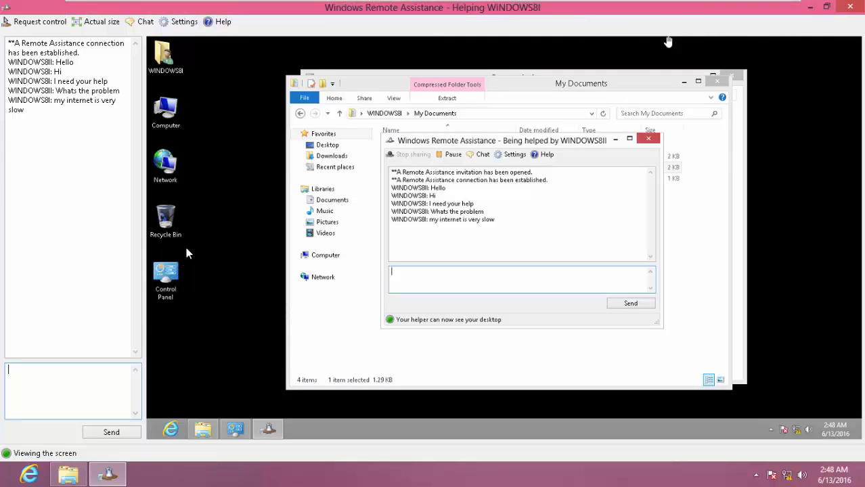
# - Request control from Windows 8 II, then on Windows 8 I allow UAC responses and accept sharing
pyautogui.click(29, 27)
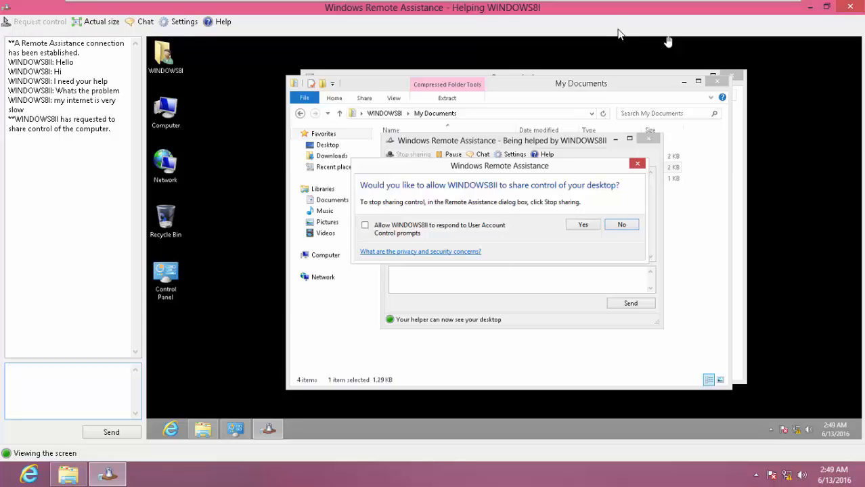
pyautogui.click(572, 9)
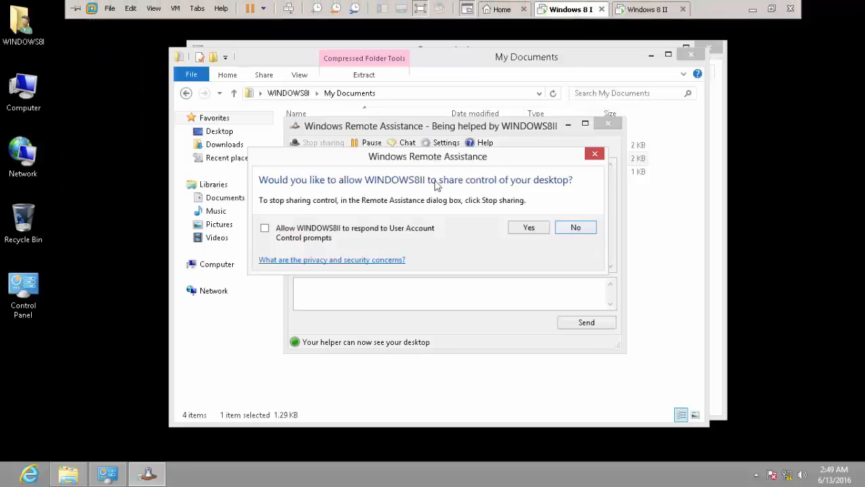
pyautogui.click(264, 230)
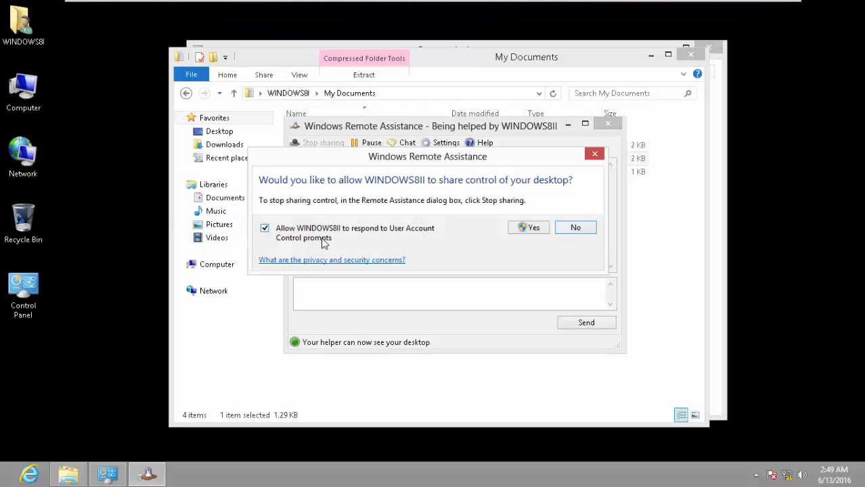
pyautogui.click(532, 230)
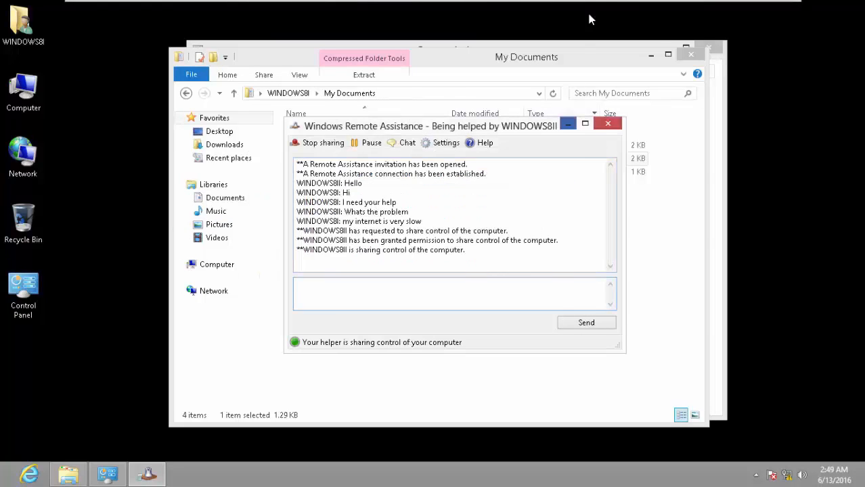
# - From Windows 8 II, close the remote My Documents and Remote Assistance windows
pyautogui.click(663, 10)
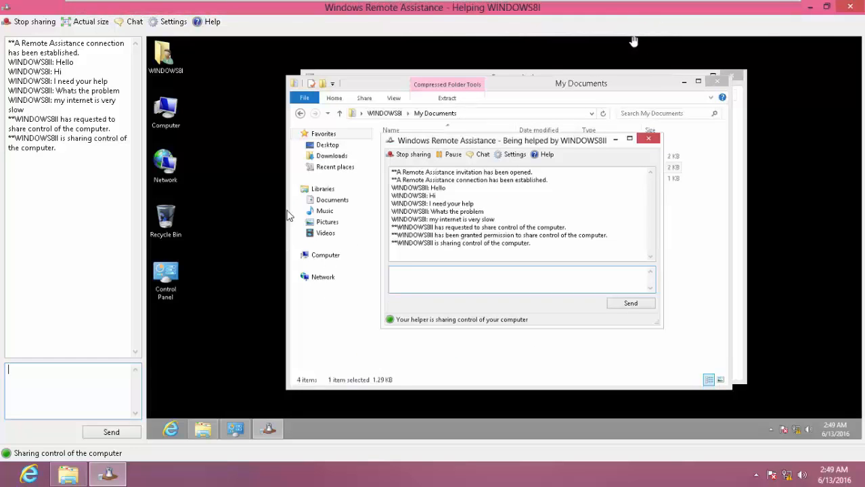
pyautogui.click(309, 241)
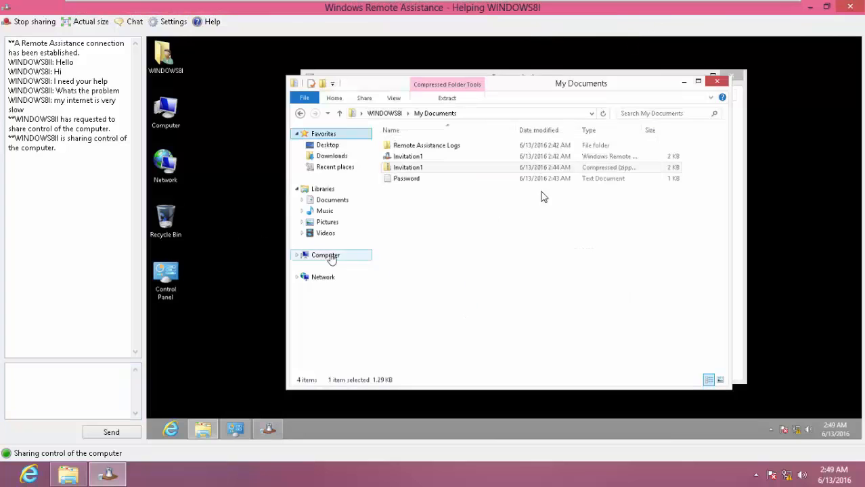
pyautogui.click(720, 84)
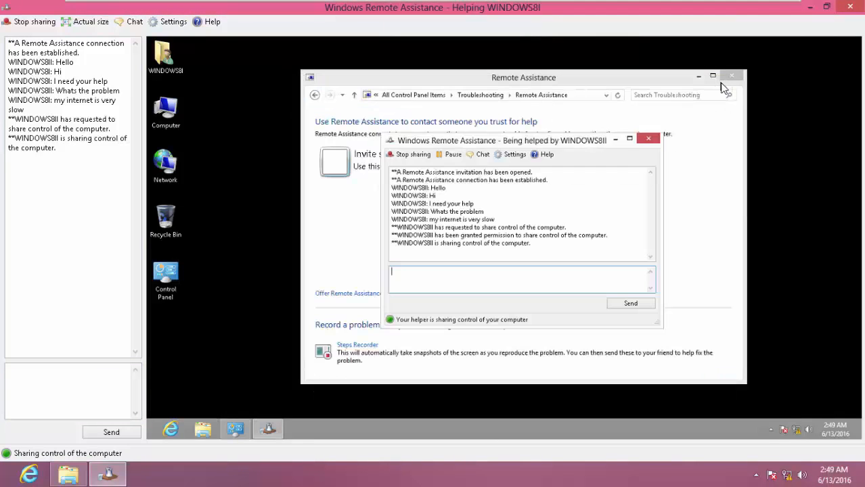
pyautogui.click(648, 139)
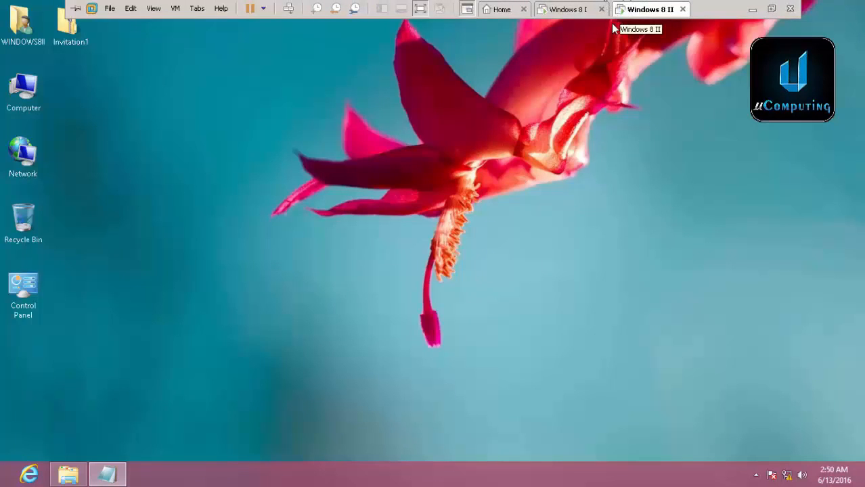